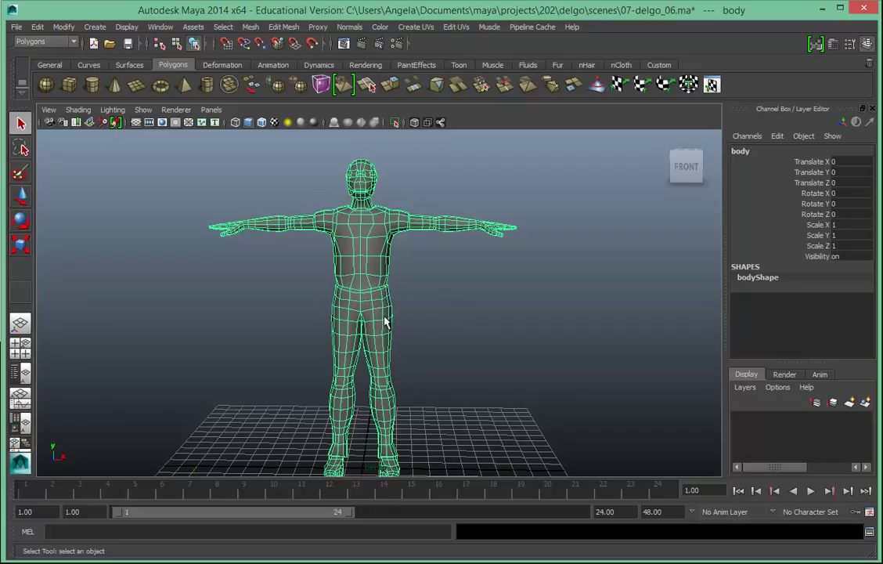
# Compare the body model in wireframe and shaded display, ending in shaded mode.
pyautogui.press('5')
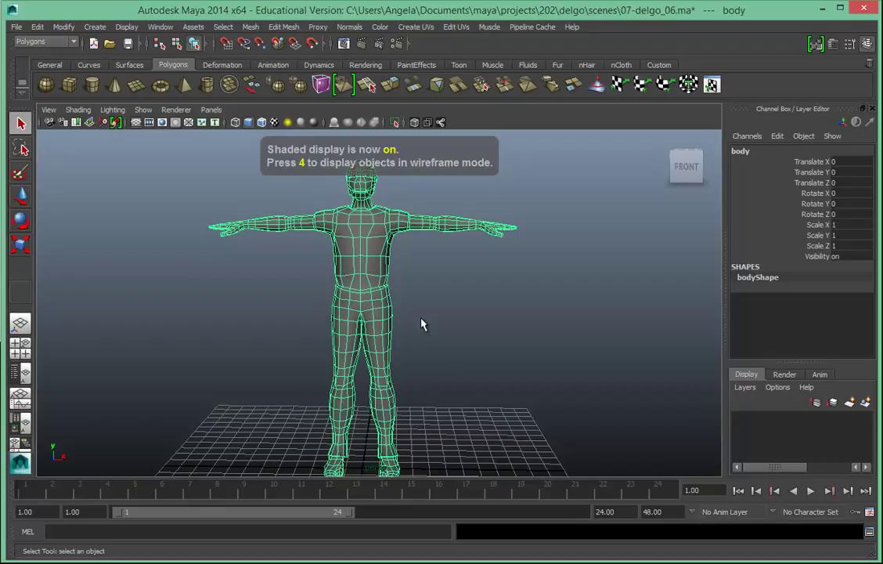
pyautogui.press('4')
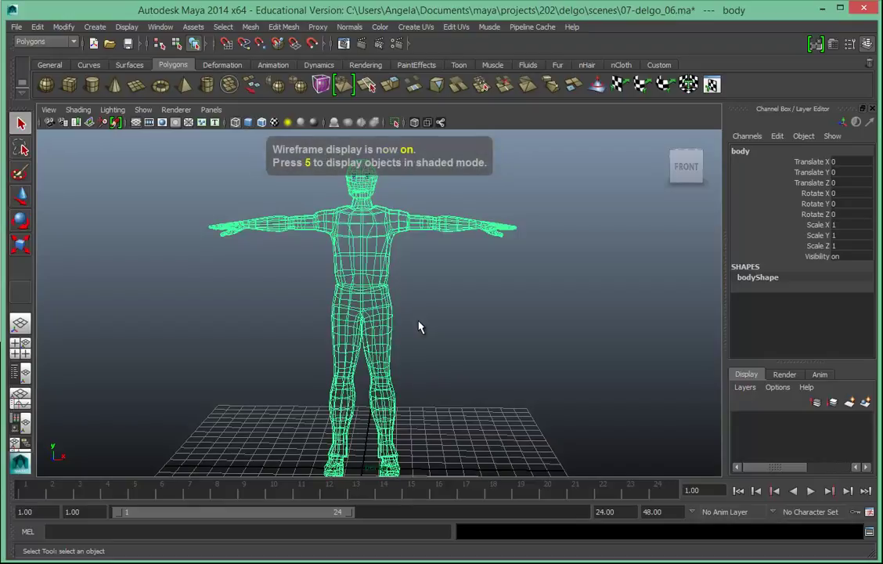
pyautogui.press('5')
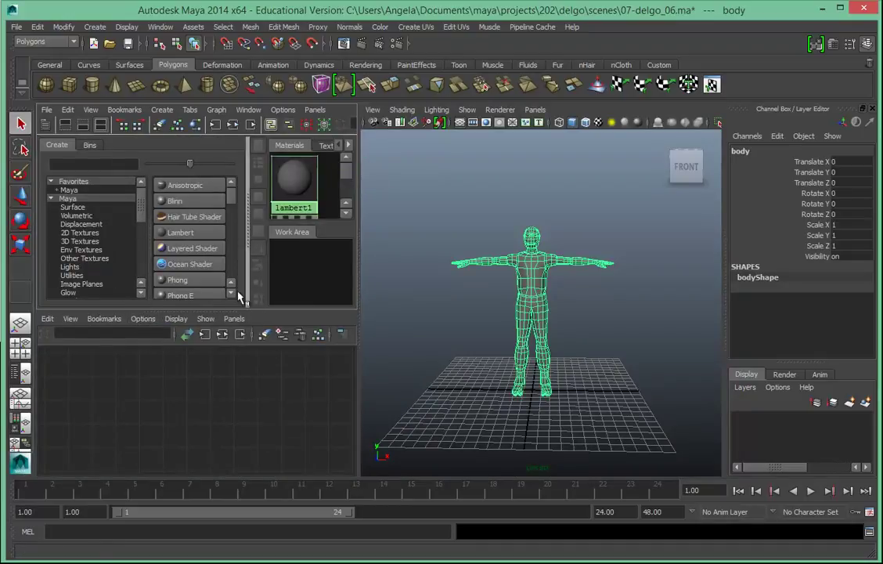
# Enlarge the Hypershade beside the perspective view and inspect the existing lambert1 and lambert2 materials.
pyautogui.moveTo(209, 309); pyautogui.dragTo(175, 502)
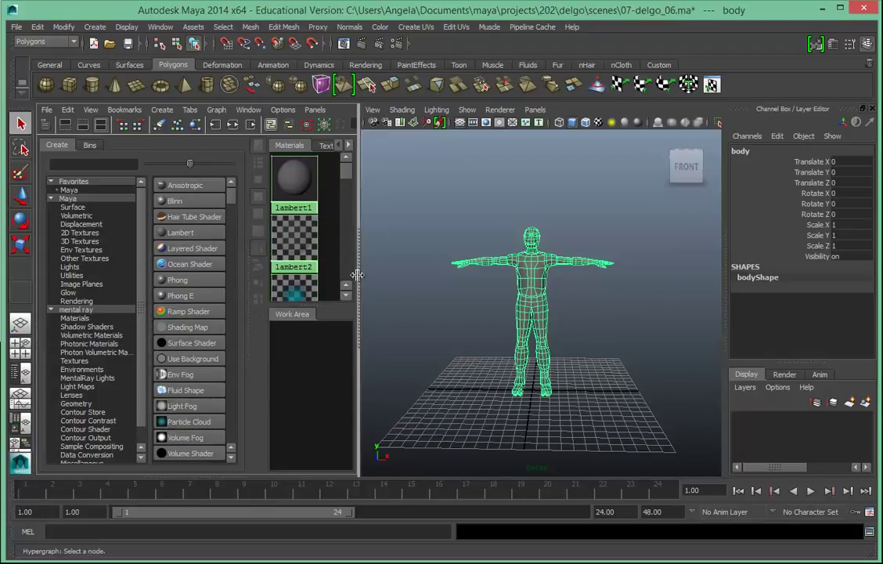
pyautogui.moveTo(357, 274); pyautogui.dragTo(439, 276)
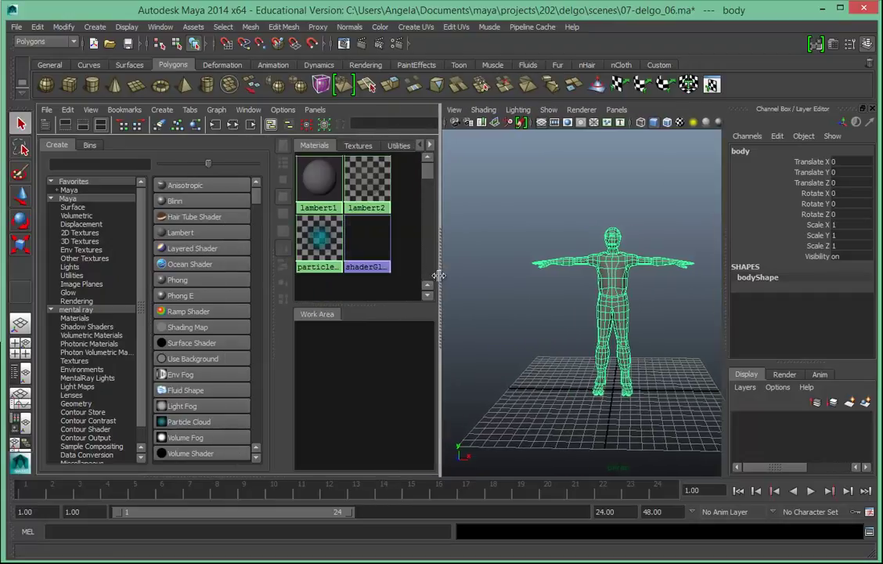
pyautogui.click(317, 178)
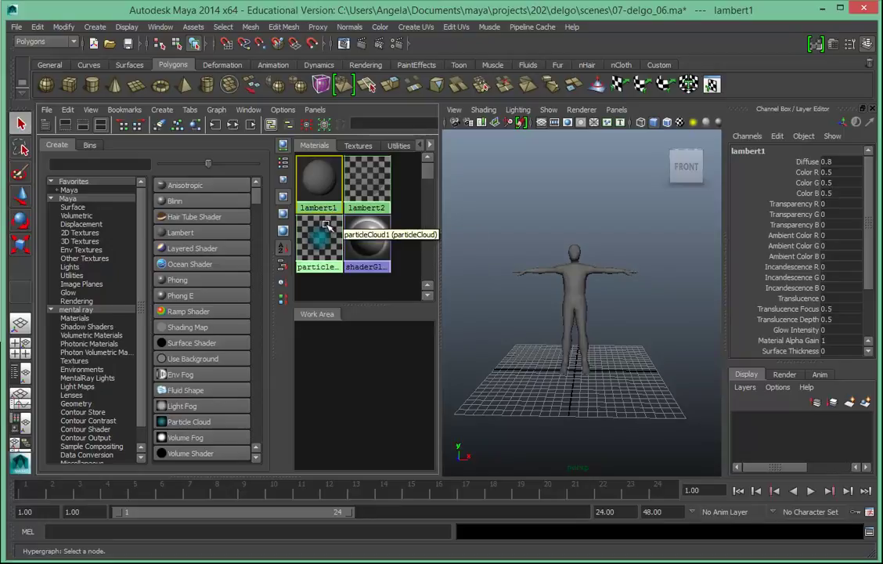
pyautogui.click(362, 188)
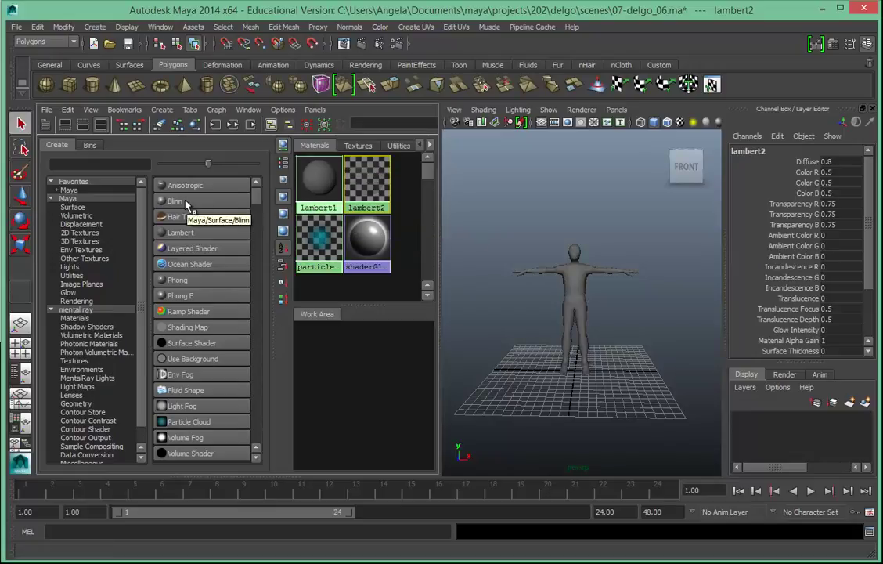
# Create a new Lambert material and show its settings in the Attribute Editor.
pyautogui.click(181, 234)
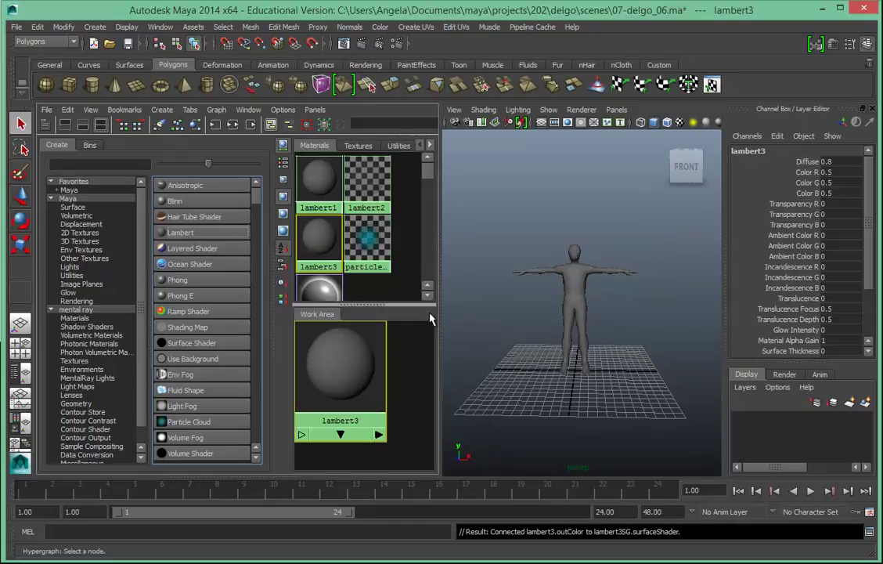
pyautogui.doubleClick(757, 152)
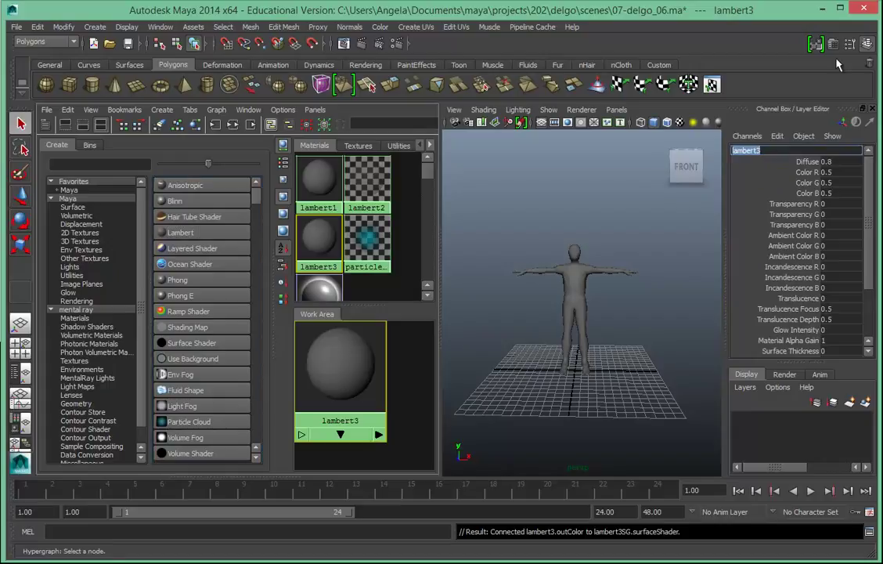
pyautogui.click(865, 43)
pyautogui.click(865, 42)
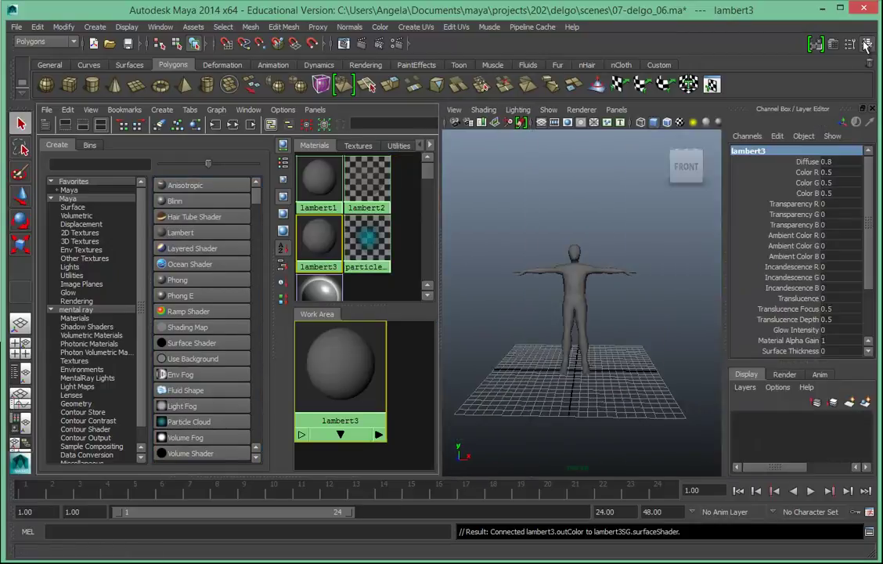
pyautogui.click(864, 44)
pyautogui.click(865, 44)
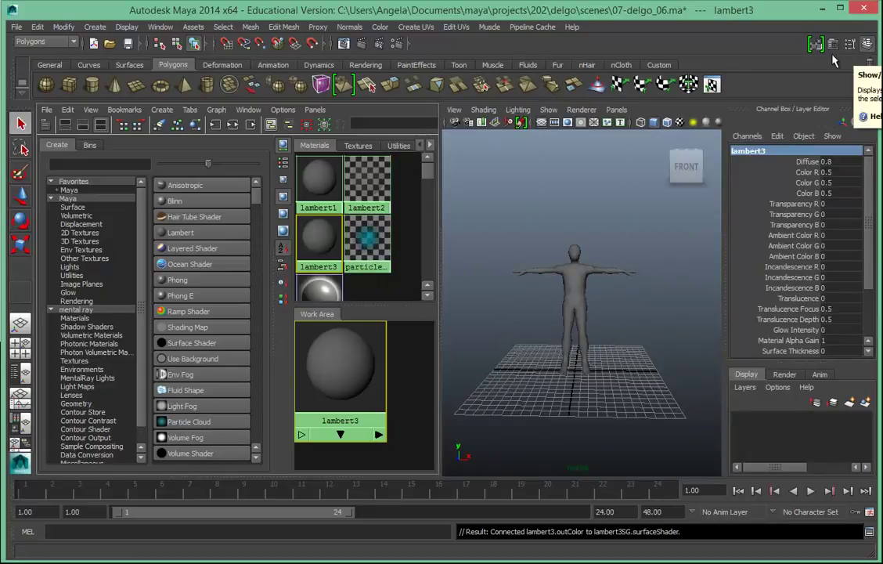
pyautogui.click(833, 47)
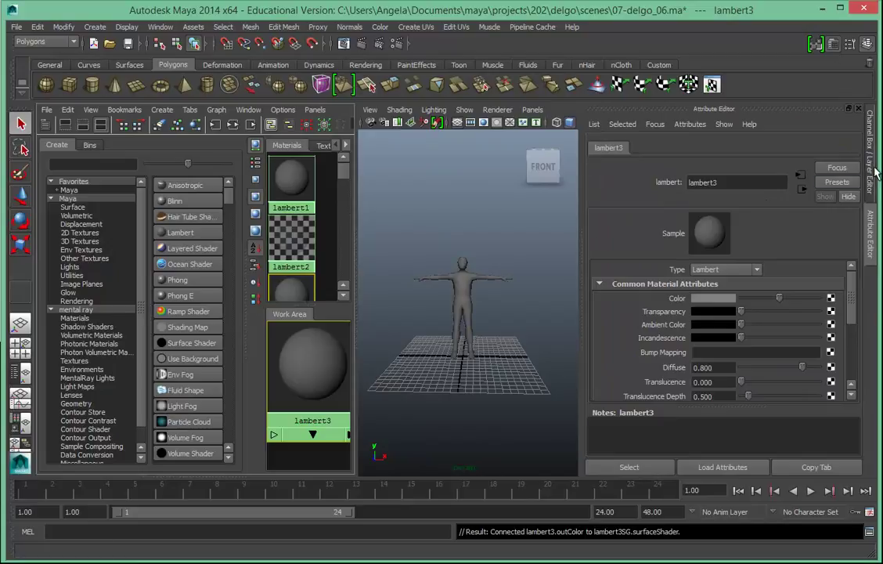
# Rename the new Lambert material to bodyM.
pyautogui.click(870, 225)
pyautogui.click(873, 223)
pyautogui.click(870, 173)
pyautogui.click(870, 223)
pyautogui.doubleClick(702, 183)
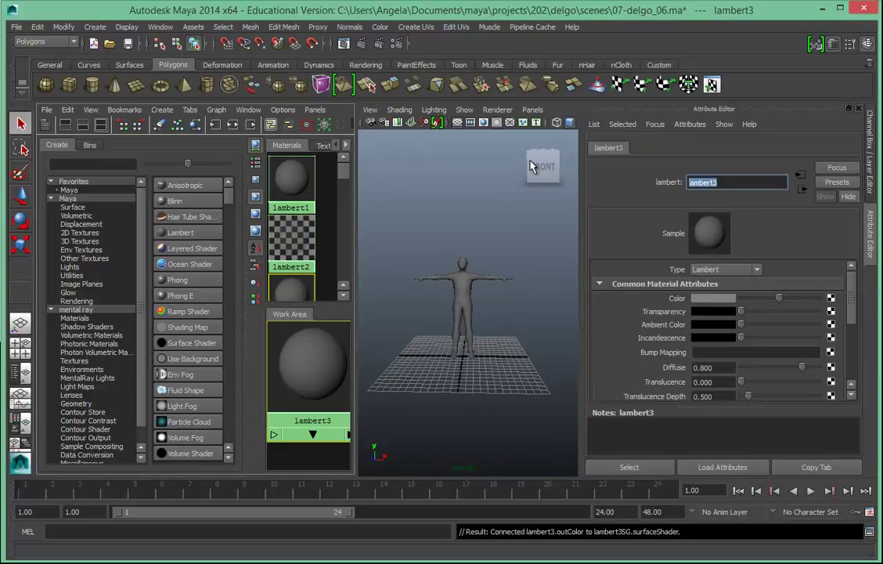
pyautogui.write('bodyM')
pyautogui.press('Return')
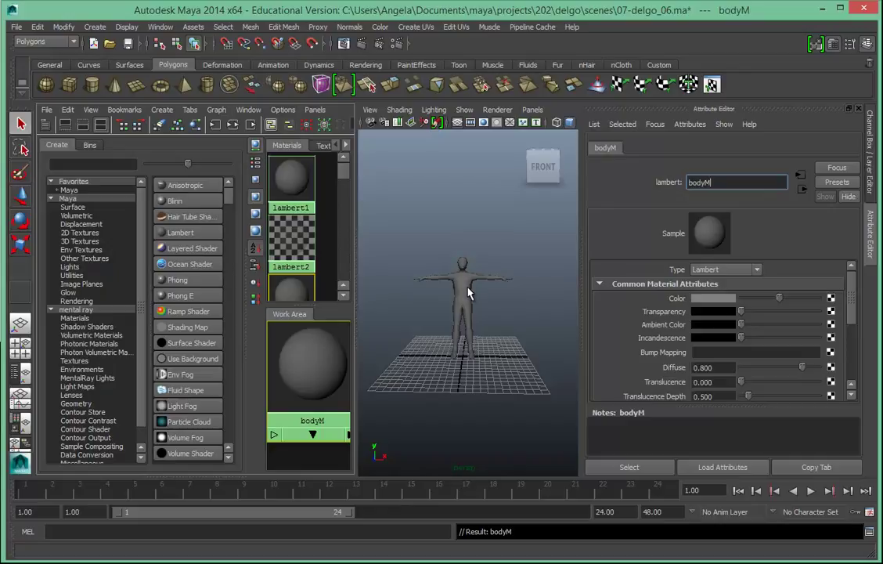
# Change the color of the bodyM material to a medium blue.
pyautogui.click(726, 302)
pyautogui.click(709, 302)
pyautogui.click(799, 295)
pyautogui.moveTo(799, 293)
pyautogui.mouseDown()
pyautogui.moveTo(782, 319)
pyautogui.moveTo(806, 297)
pyautogui.mouseUp()
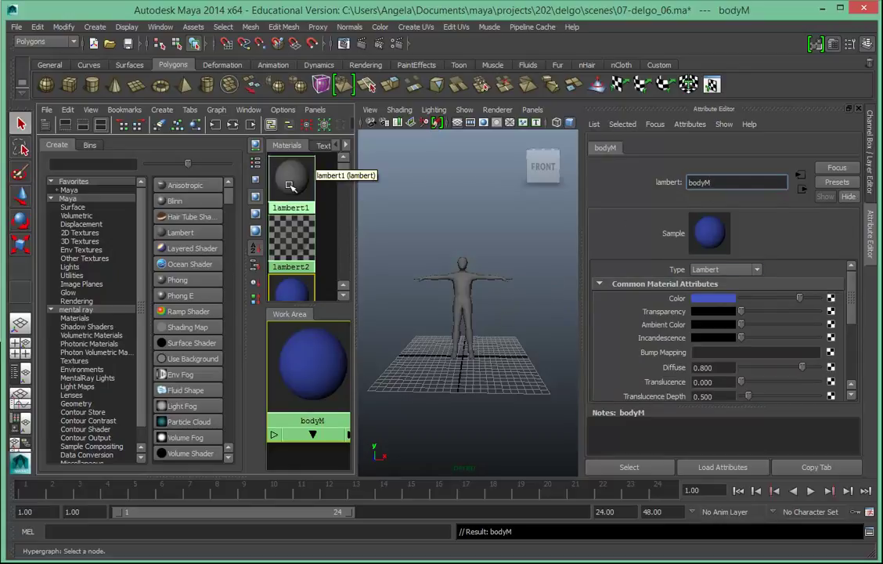
# Assign the existing bodyM material to the body mesh, then deselect the mesh.
pyautogui.click(462, 292)
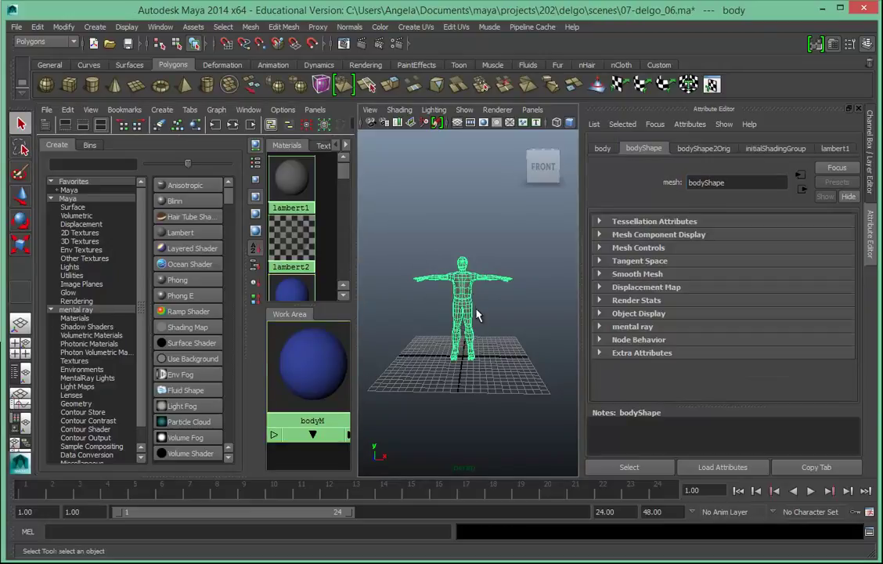
pyautogui.rightClick(317, 348)
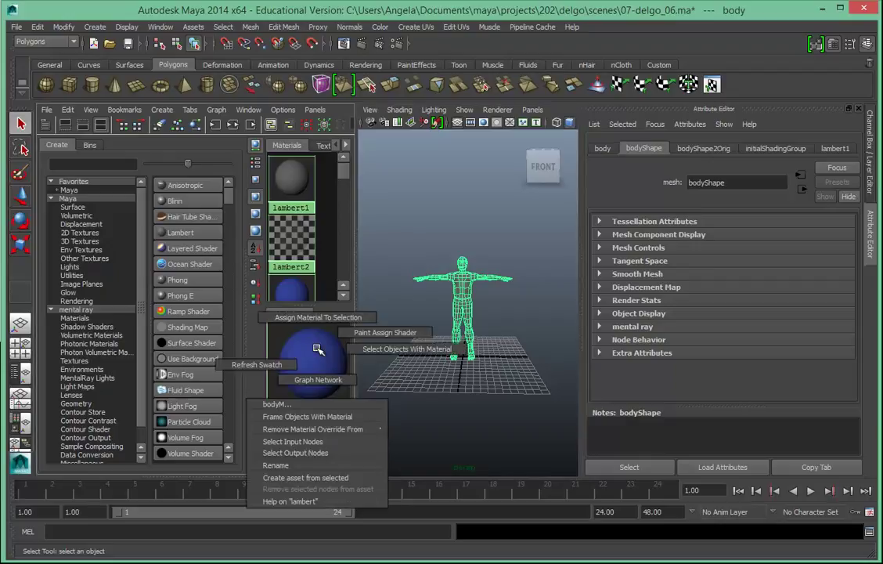
pyautogui.moveTo(317, 349)
pyautogui.mouseDown(button='right')
pyautogui.moveTo(317, 317)
pyautogui.moveTo(317, 345)
pyautogui.mouseUp(button='right')
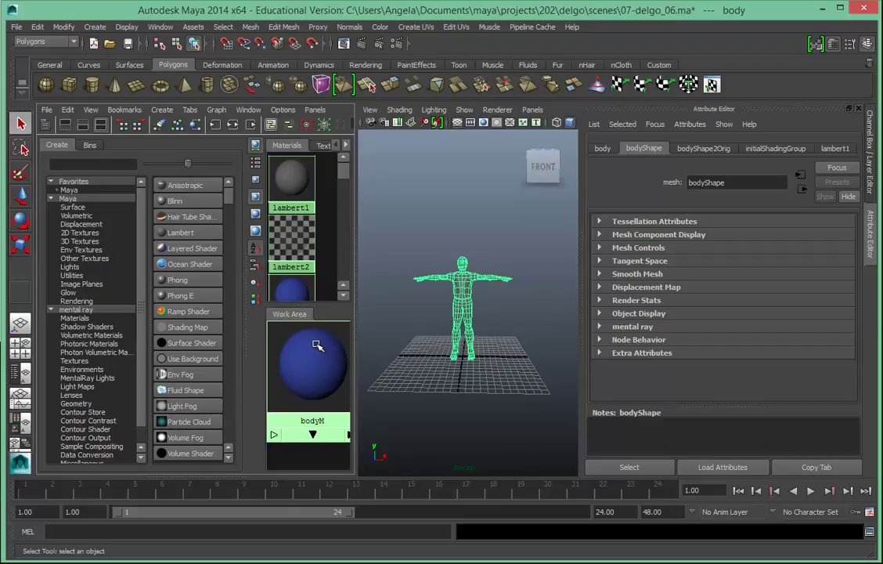
pyautogui.rightClick(466, 291)
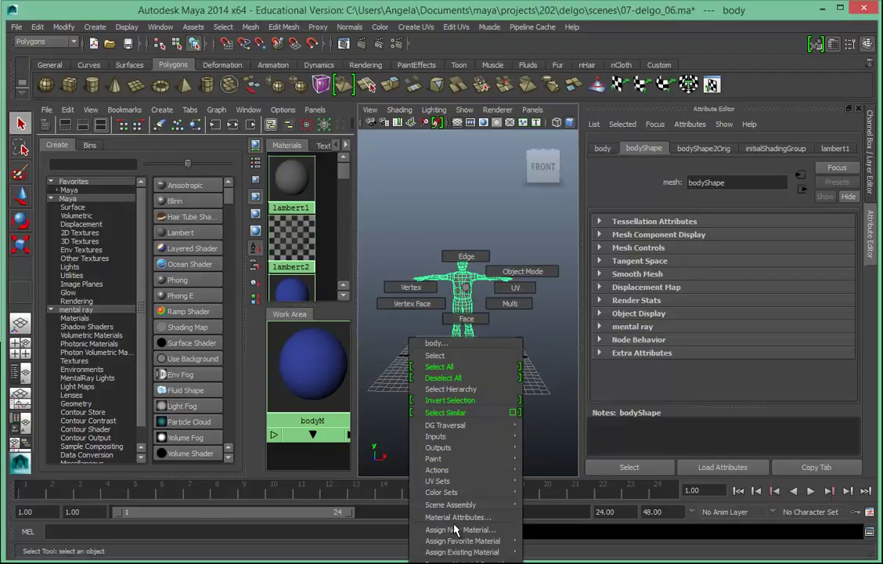
pyautogui.moveTo(455, 552)
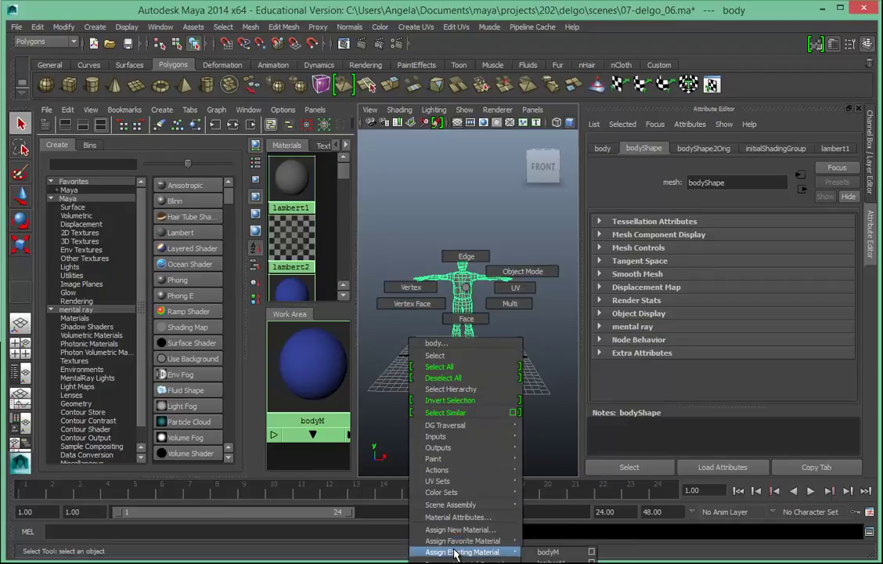
pyautogui.click(538, 553)
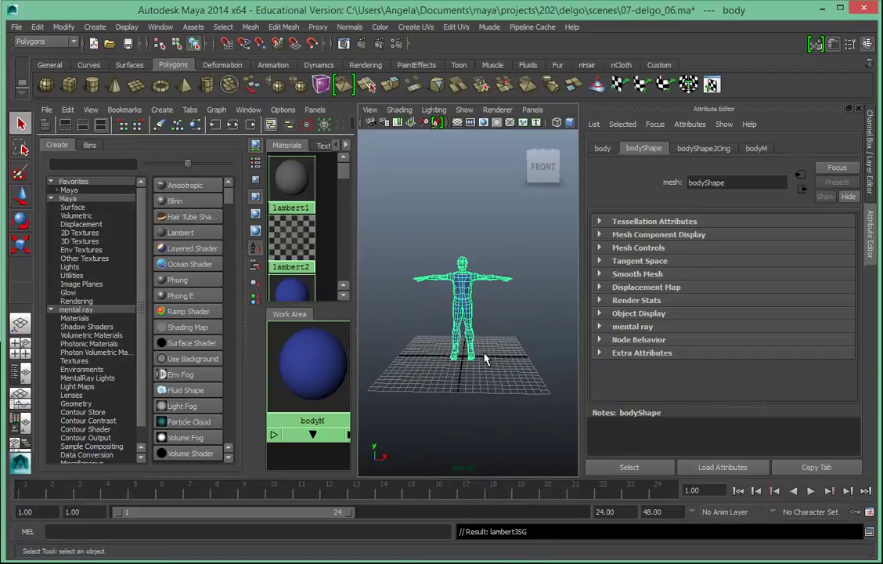
pyautogui.scroll(4, 483, 333)
pyautogui.click(498, 311)
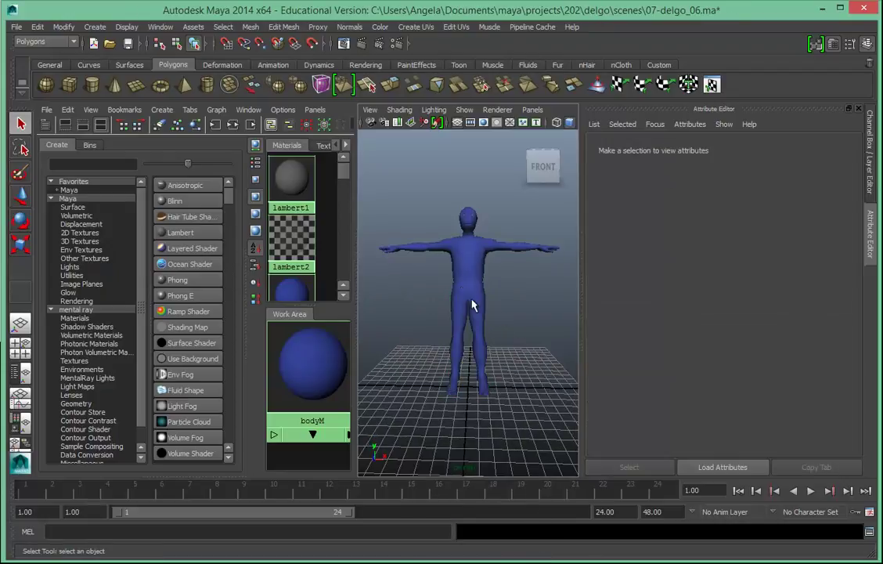
# Connect a Checker texture to the Color attribute of the bodyM material.
pyautogui.click(477, 287)
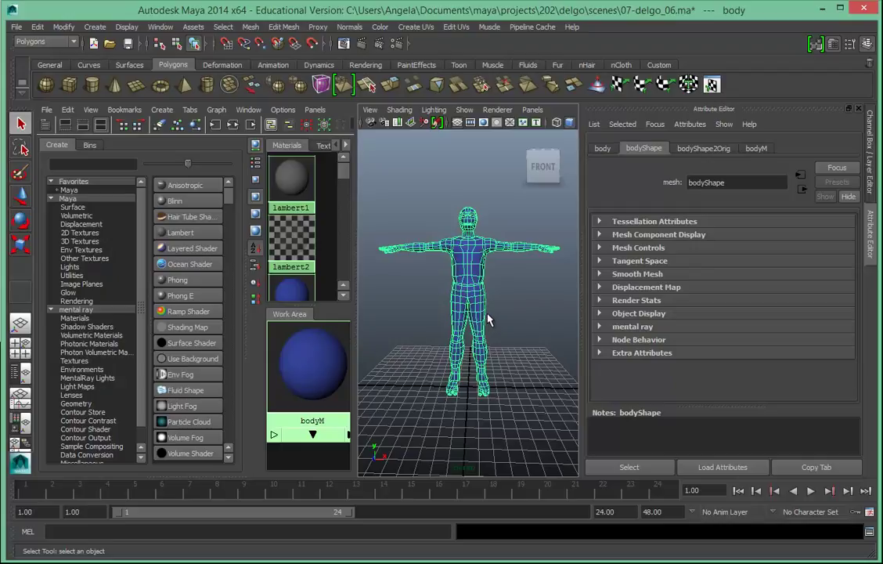
pyautogui.click(308, 358)
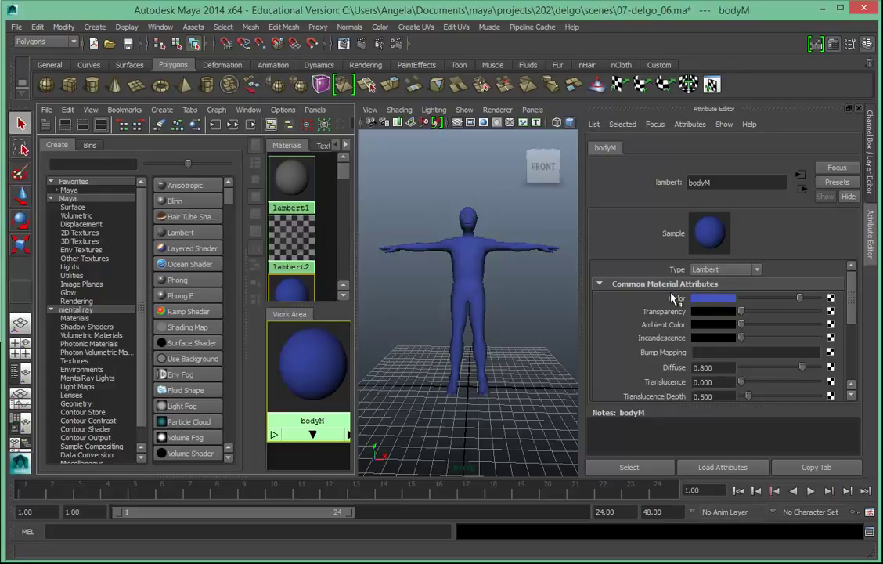
pyautogui.click(831, 298)
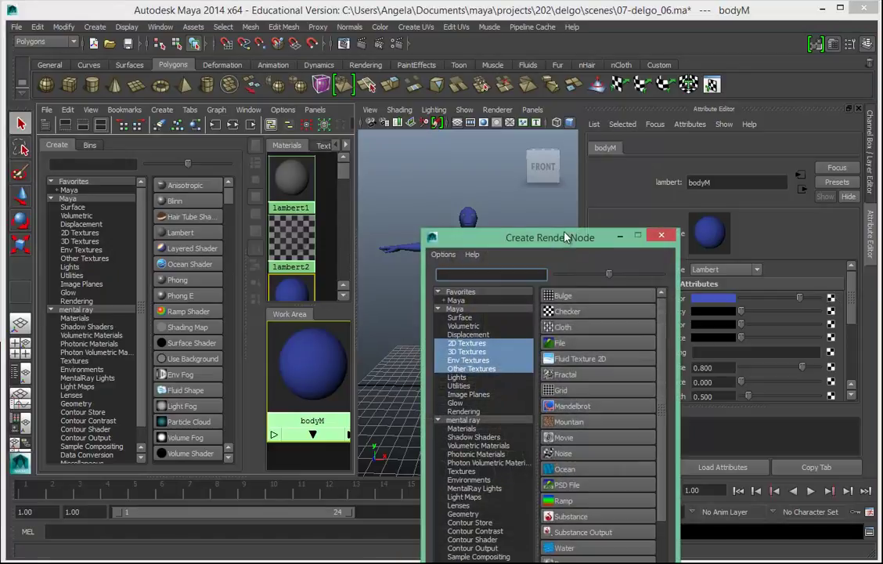
pyautogui.moveTo(496, 212); pyautogui.dragTo(345, 80)
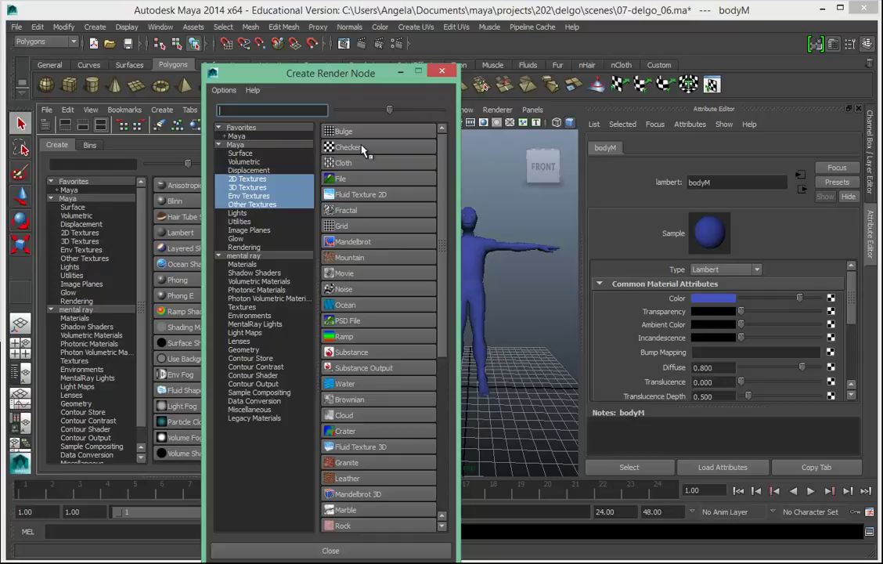
pyautogui.click(335, 148)
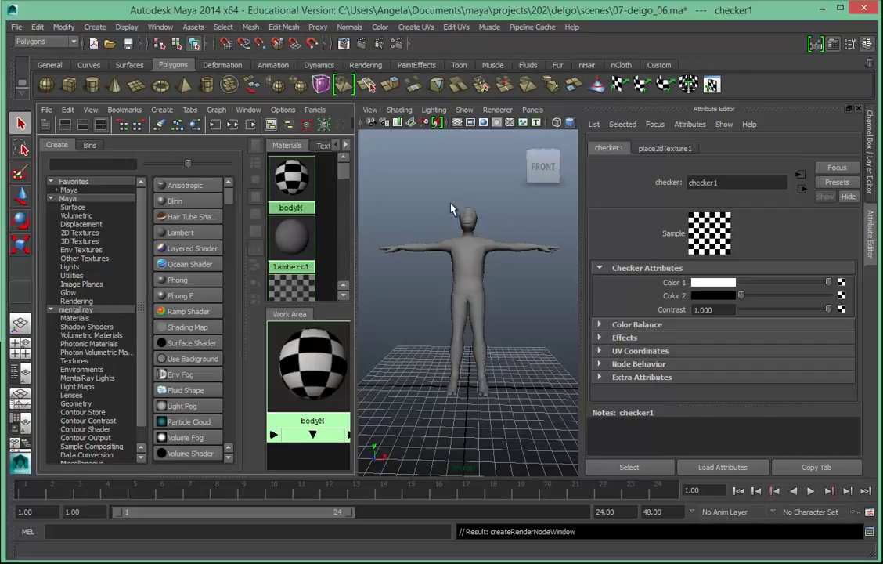
# Turn on hardware texturing in the perspective view and compare the textured display with plain shading.
pyautogui.click(399, 110)
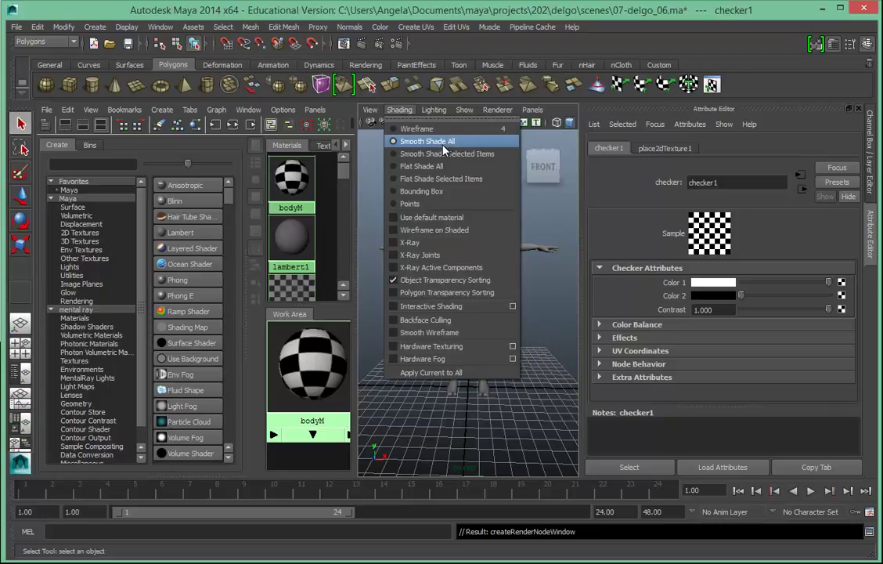
pyautogui.click(395, 350)
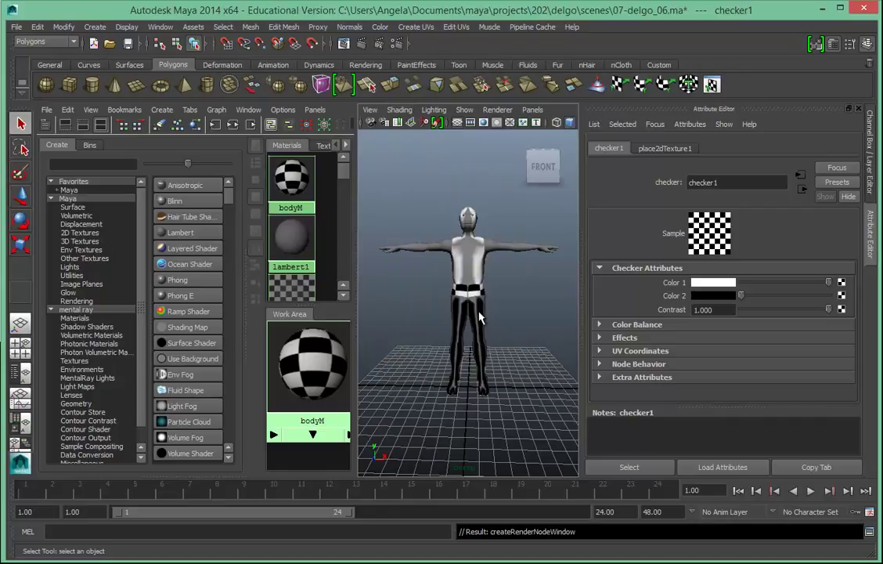
pyautogui.press('6')
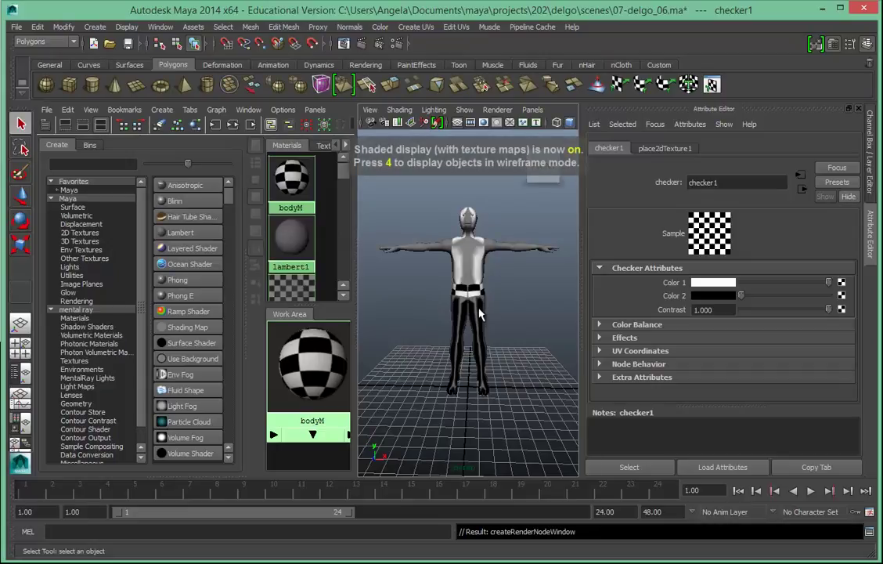
pyautogui.press('5')
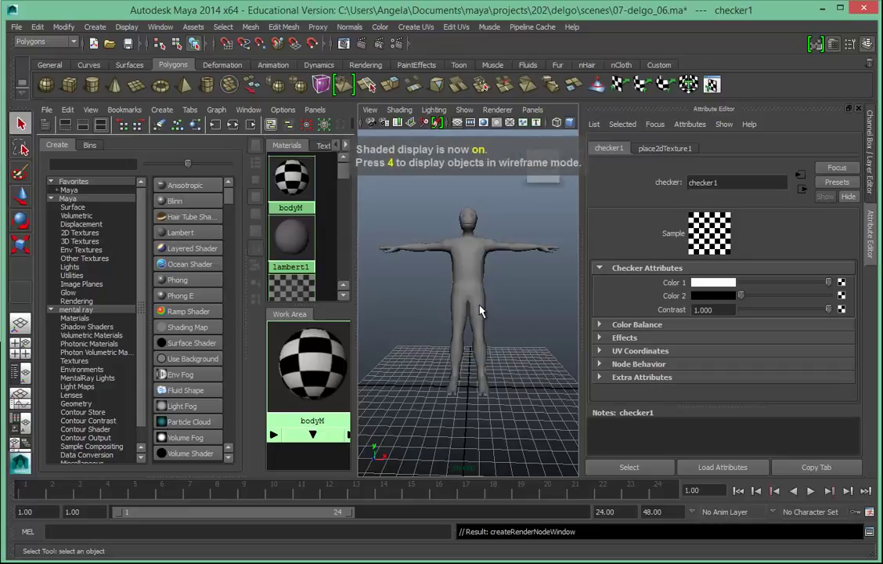
pyautogui.press('6')
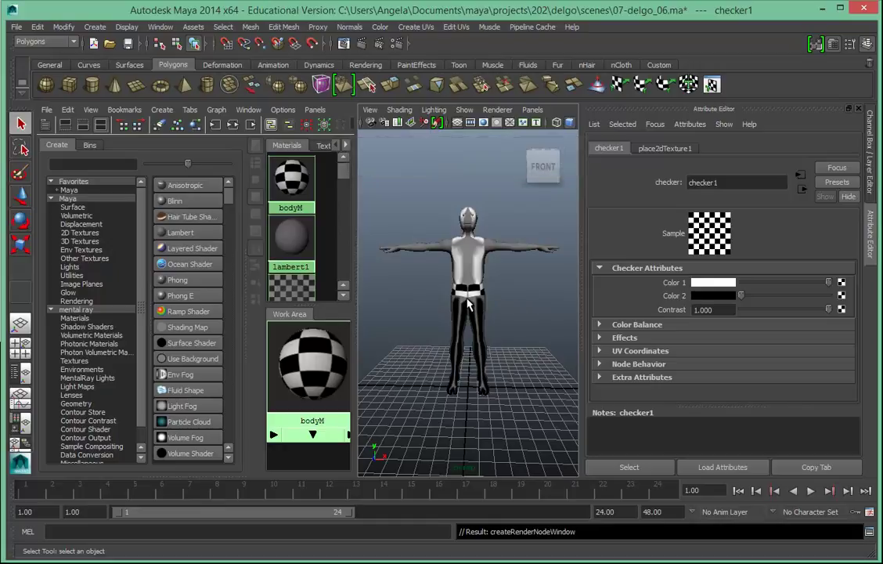
# Select the body and examine the checker pattern around its hips and upper legs in a maximized perspective view.
pyautogui.keyDown('alt'); pyautogui.moveTo(509, 320); pyautogui.dragTo(521, 299); pyautogui.keyUp('alt')
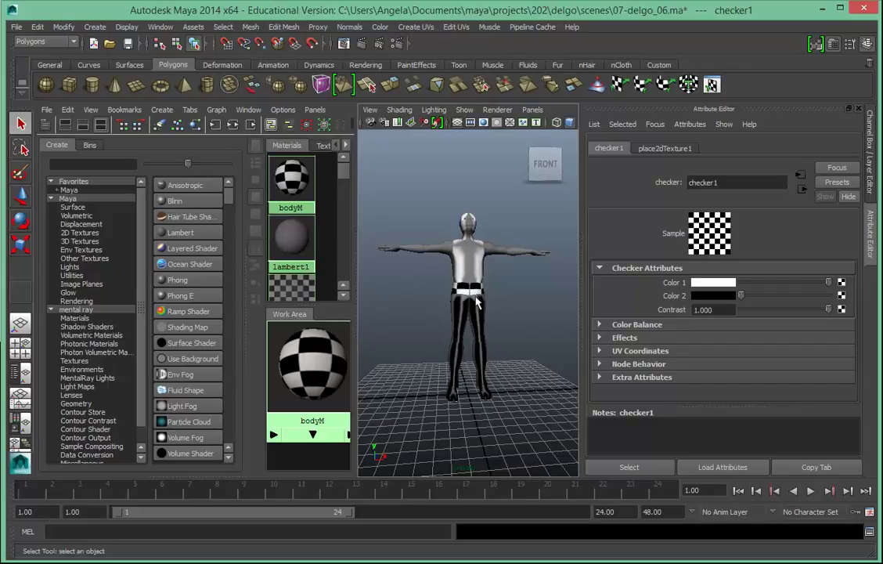
pyautogui.click(478, 250)
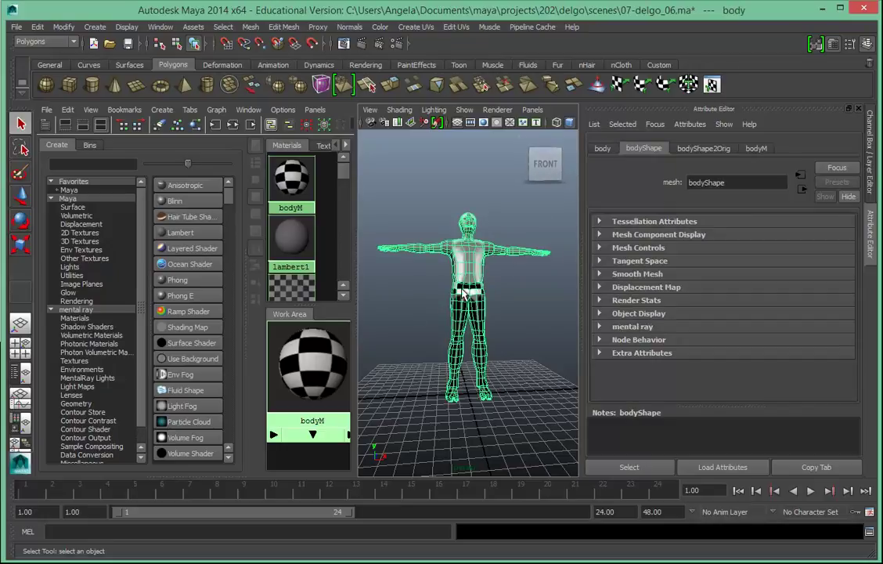
pyautogui.keyDown('alt'); pyautogui.moveTo(465, 327); pyautogui.dragTo(446, 324); pyautogui.keyUp('alt')
pyautogui.keyDown('alt'); pyautogui.moveTo(421, 312); pyautogui.dragTo(562, 316, button='right'); pyautogui.keyUp('alt')
pyautogui.press('space')
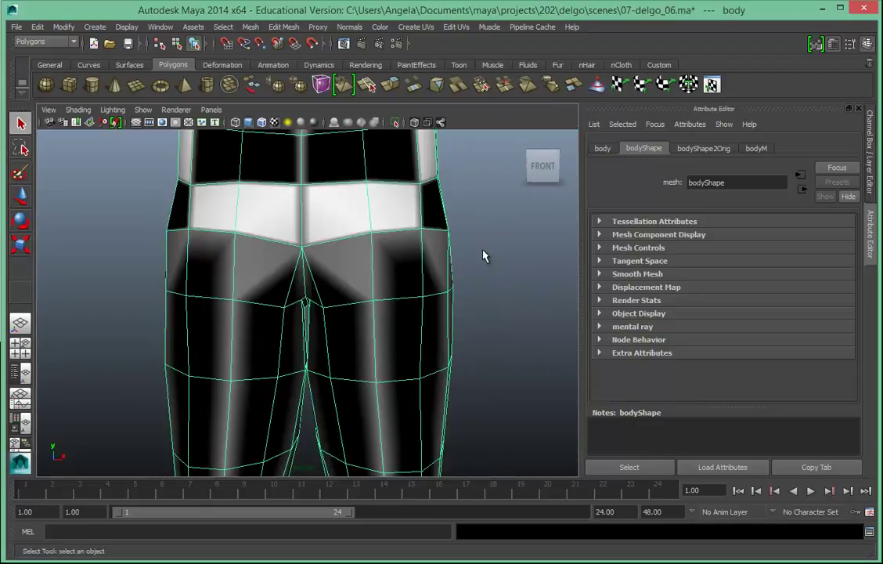
# Switch to the four-view layout and turn on smooth shaded display in the front and side views.
pyautogui.keyDown('alt'); pyautogui.moveTo(483, 309); pyautogui.dragTo(438, 332, button='middle'); pyautogui.keyUp('alt')
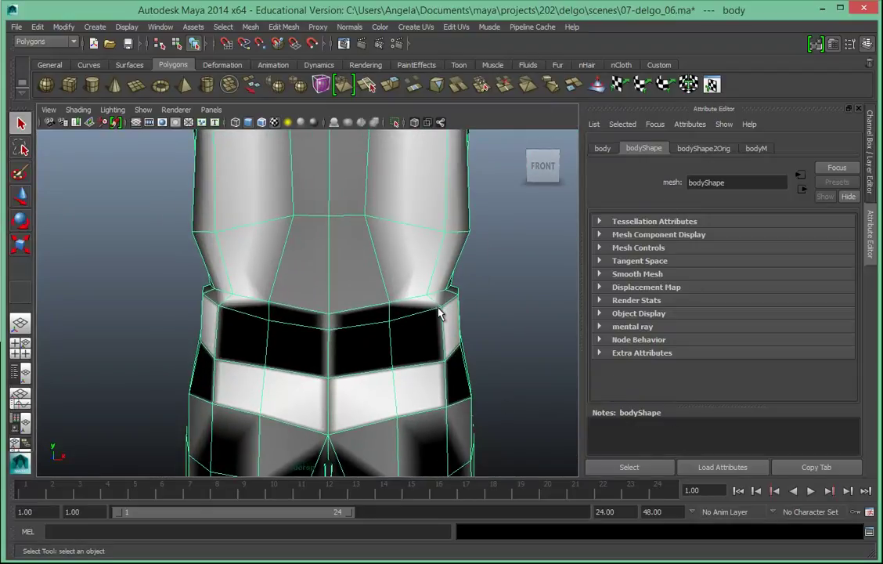
pyautogui.keyDown('alt'); pyautogui.moveTo(449, 320); pyautogui.dragTo(172, 291, button='right'); pyautogui.keyUp('alt')
pyautogui.keyDown('alt'); pyautogui.moveTo(398, 325); pyautogui.dragTo(410, 269, button='middle'); pyautogui.keyUp('alt')
pyautogui.keyDown('alt'); pyautogui.moveTo(409, 269); pyautogui.dragTo(317, 269, button='right'); pyautogui.keyUp('alt')
pyautogui.keyDown('alt'); pyautogui.moveTo(318, 269); pyautogui.dragTo(297, 285); pyautogui.keyUp('alt')
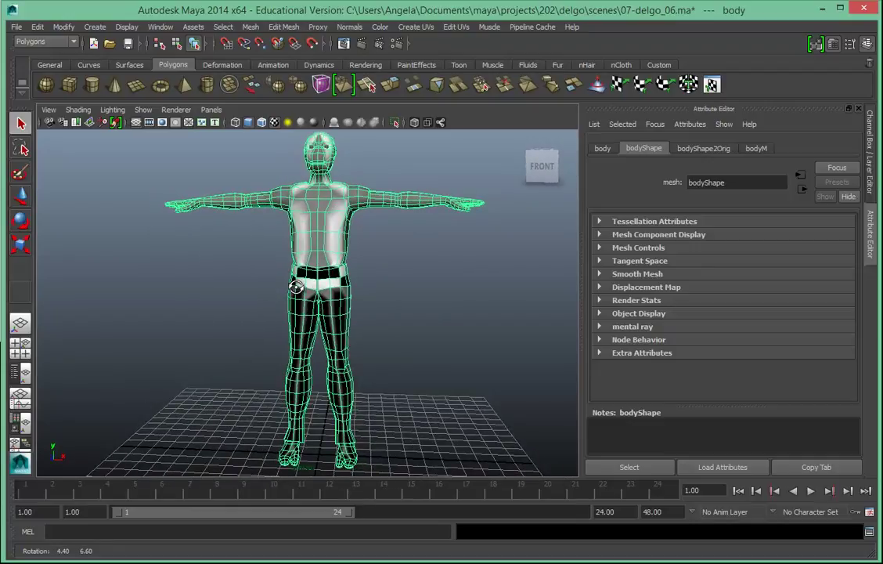
pyautogui.click(20, 345)
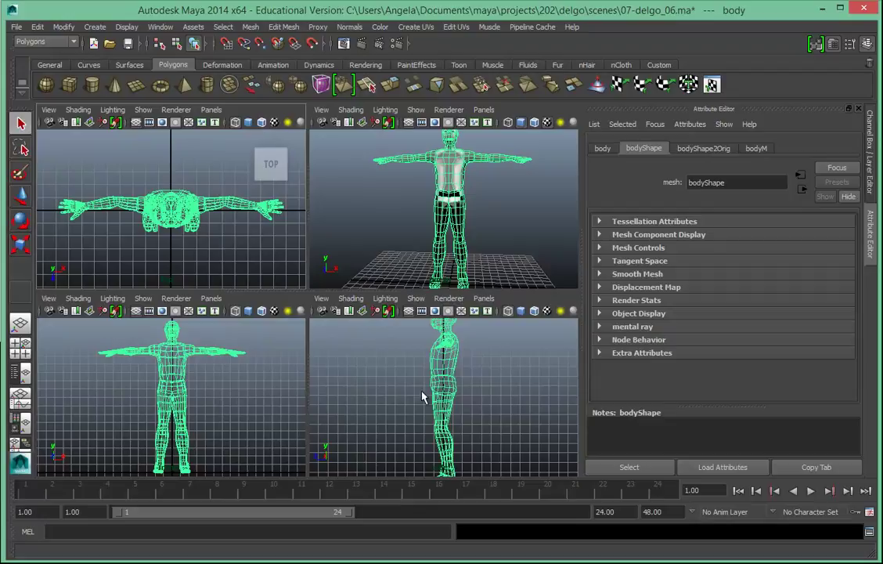
pyautogui.press('5')
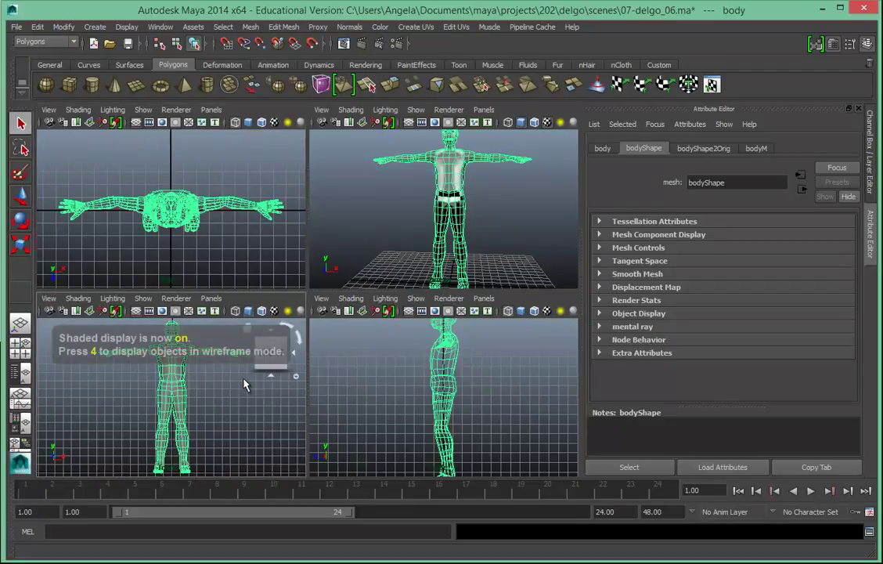
pyautogui.press('5')
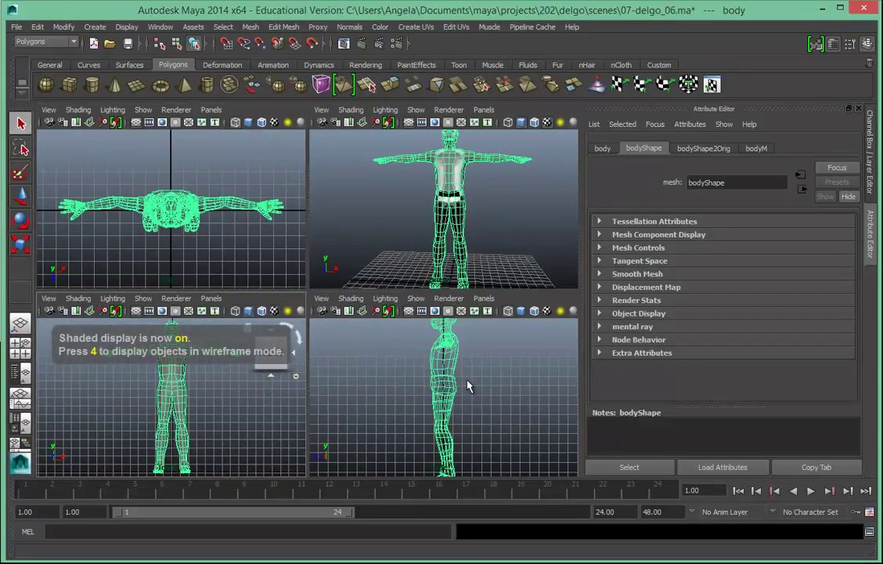
pyautogui.press('5')
# Maximize the front view around the torso and hips and switch the body to face selection.
pyautogui.press('space')
pyautogui.keyDown('alt'); pyautogui.moveTo(257, 371); pyautogui.dragTo(443, 343, button='right'); pyautogui.keyUp('alt')
pyautogui.keyDown('alt'); pyautogui.moveTo(443, 346); pyautogui.dragTo(440, 450, button='middle'); pyautogui.keyUp('alt')
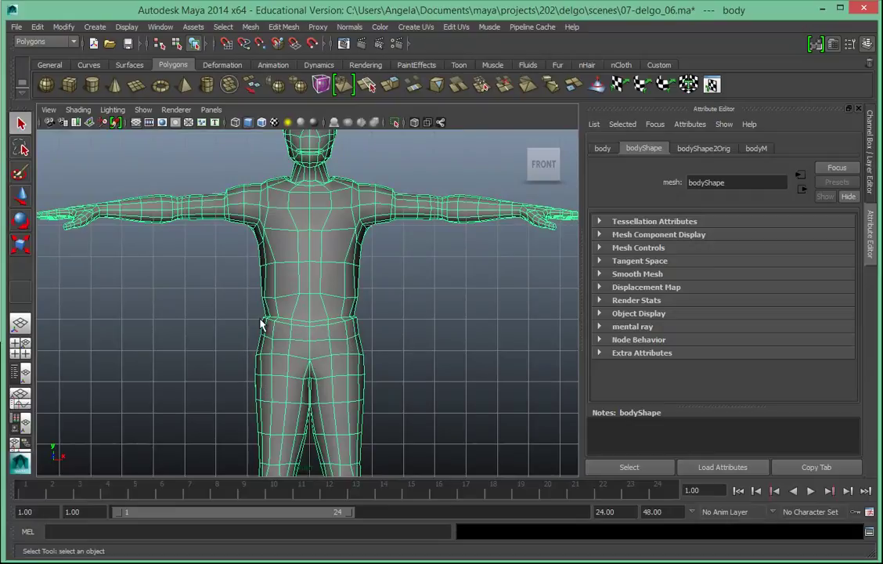
pyautogui.rightClick(260, 364)
pyautogui.moveTo(260, 364); pyautogui.dragTo(258, 394, button='right')
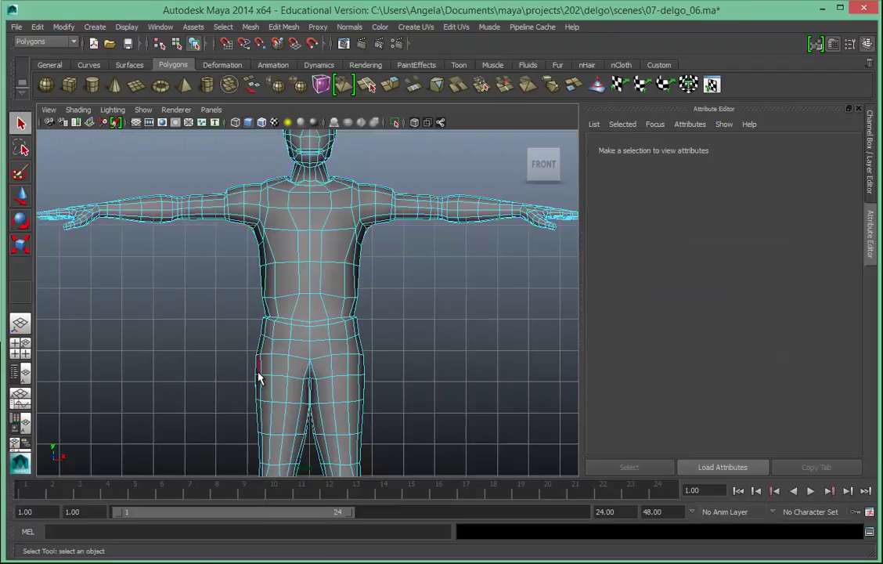
# Select individual faces in turn along the outer hips, waist and ribs to check how they lie in the front view.
pyautogui.click(258, 363)
pyautogui.click(260, 344)
pyautogui.click(266, 322)
pyautogui.click(263, 329)
pyautogui.click(358, 337)
pyautogui.click(361, 345)
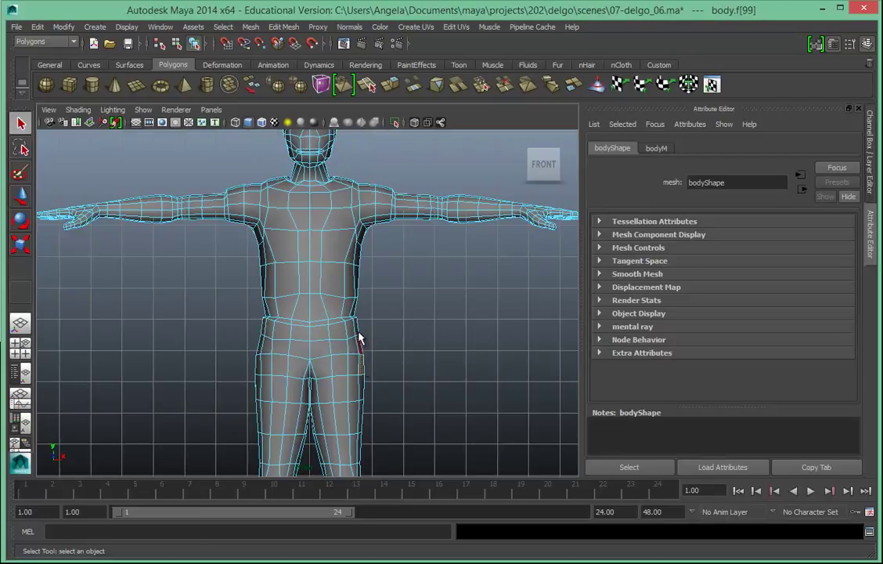
pyautogui.click(353, 278)
pyautogui.click(363, 247)
# Maximize the side view and select individual torso faces from the chest across to the back to inspect their direction.
pyautogui.press('space')
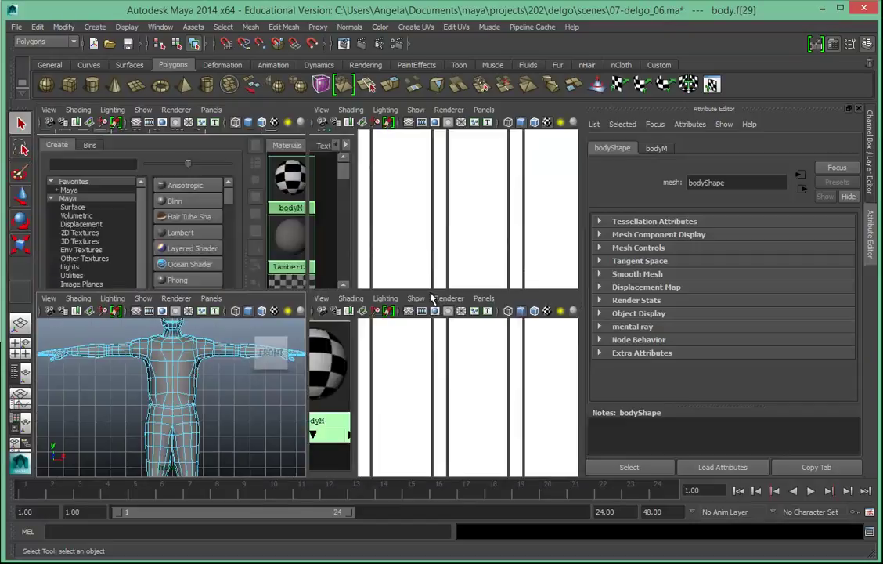
pyautogui.press('space')
pyautogui.keyDown('alt'); pyautogui.moveTo(300, 324); pyautogui.dragTo(469, 324, button='right'); pyautogui.keyUp('alt')
pyautogui.keyDown('alt'); pyautogui.moveTo(469, 323); pyautogui.dragTo(467, 473, button='middle'); pyautogui.keyUp('alt')
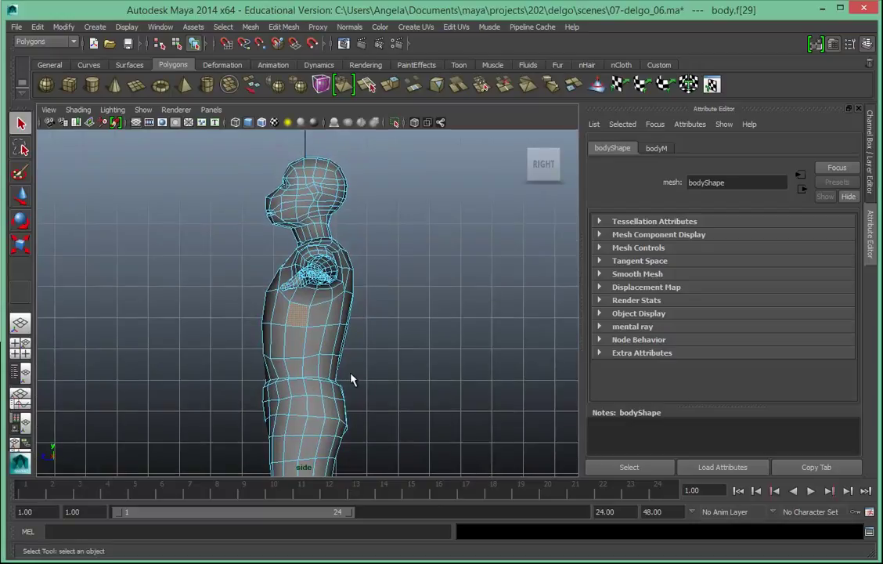
pyautogui.click(269, 343)
pyautogui.click(297, 349)
pyautogui.click(329, 339)
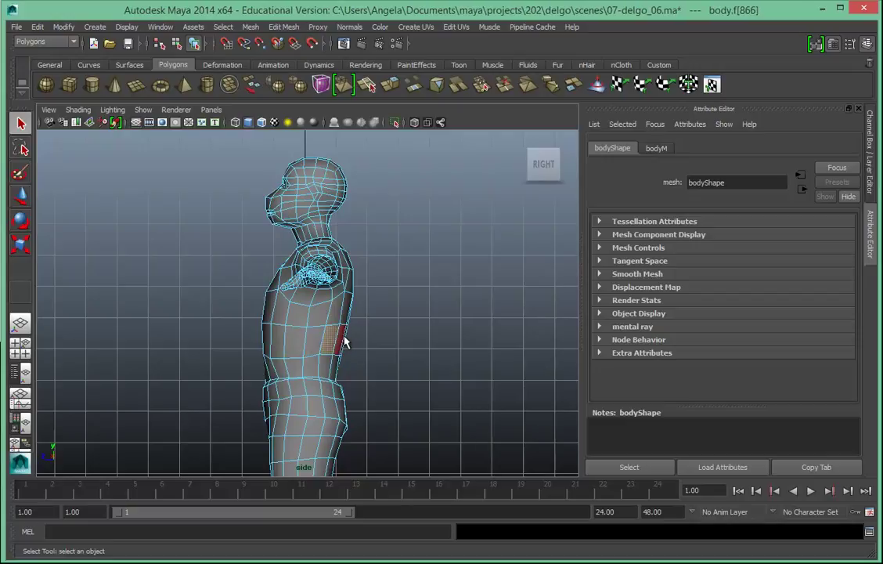
pyautogui.click(344, 341)
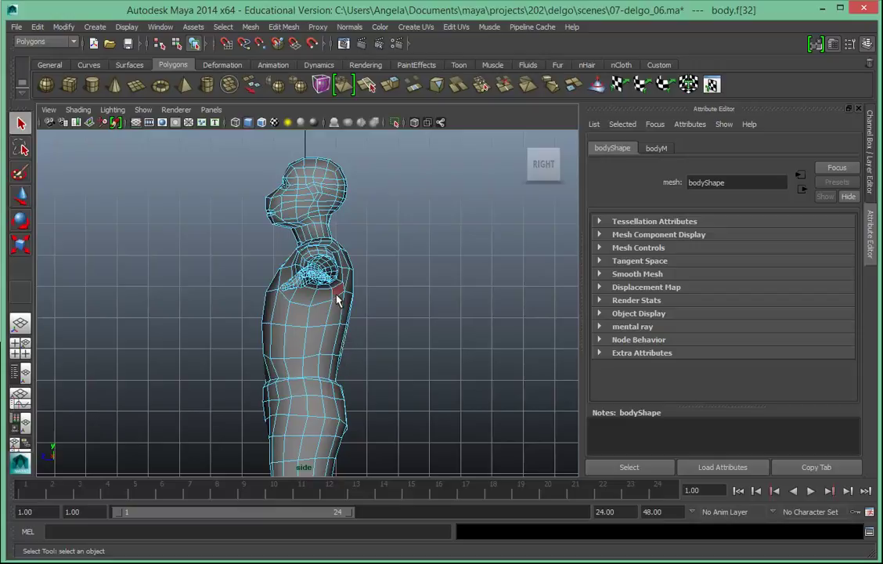
# Return to the four-view layout, leave face selection for object mode and select the whole body mesh.
pyautogui.press('space')
pyautogui.moveTo(460, 229)
pyautogui.keyDown('alt'); pyautogui.mouseDown()
pyautogui.moveTo(400, 245)
pyautogui.moveTo(452, 231)
pyautogui.mouseUp(); pyautogui.keyUp('alt')
pyautogui.moveTo(454, 190); pyautogui.dragTo(492, 184, button='right')
pyautogui.click(454, 196)
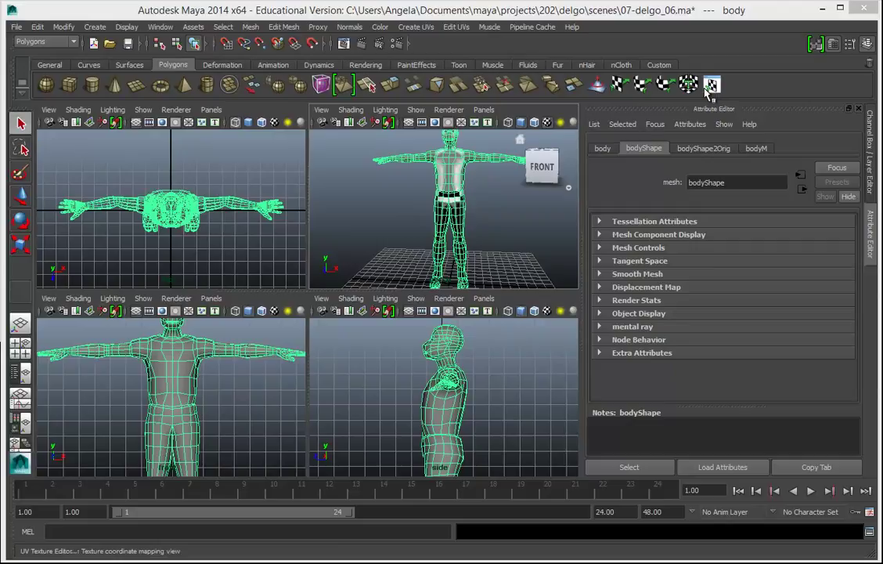
# Open the UV Texture Editor for the body, show the full 0 to 1 range and dim the checker image.
pyautogui.click(403, 27)
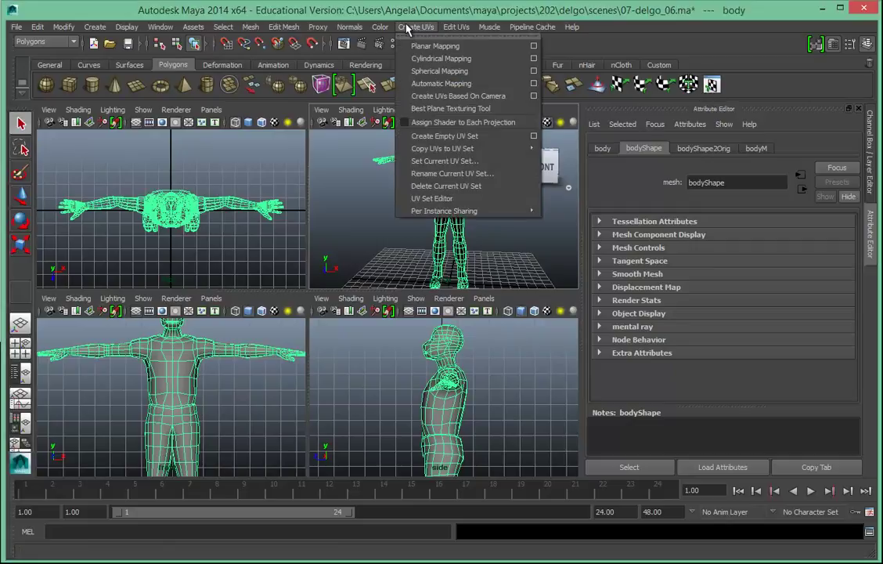
pyautogui.moveTo(448, 30)
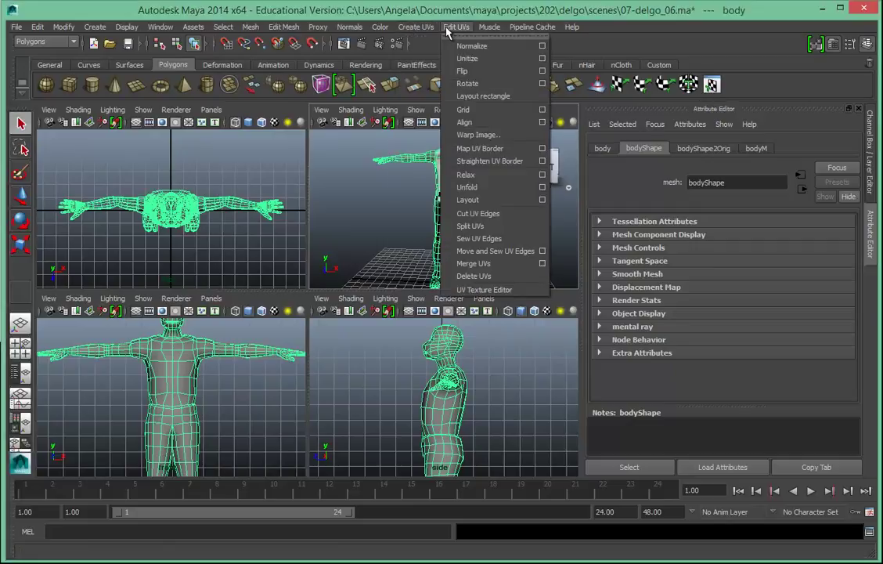
pyautogui.click(479, 290)
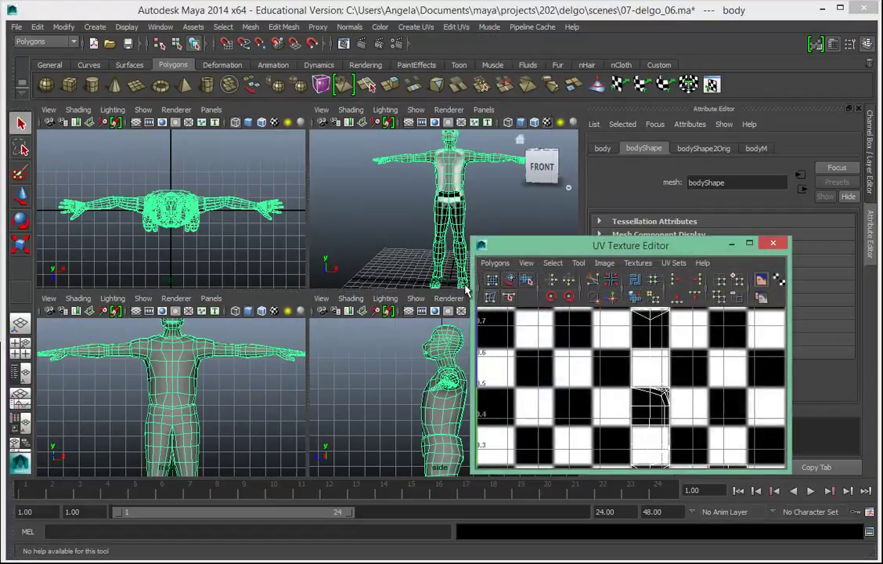
pyautogui.scroll(-4, 601, 381)
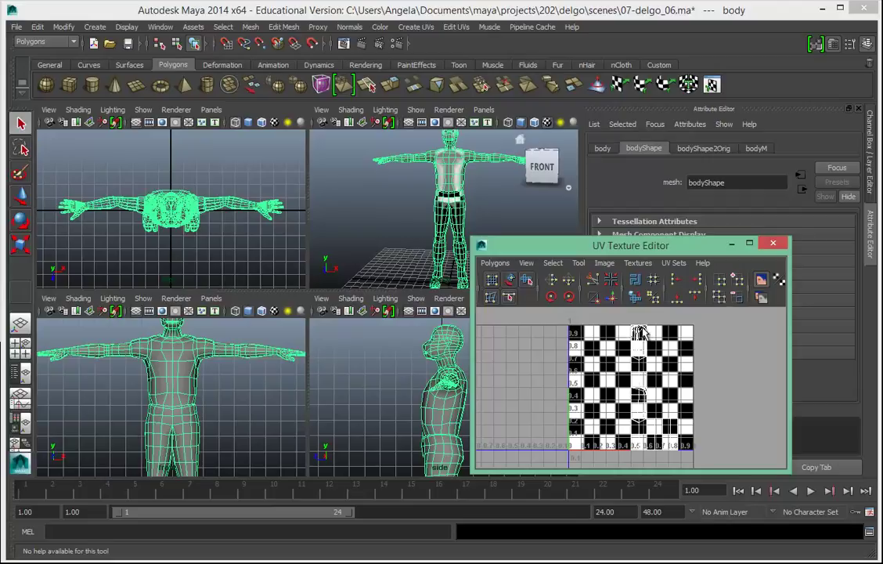
pyautogui.click(604, 264)
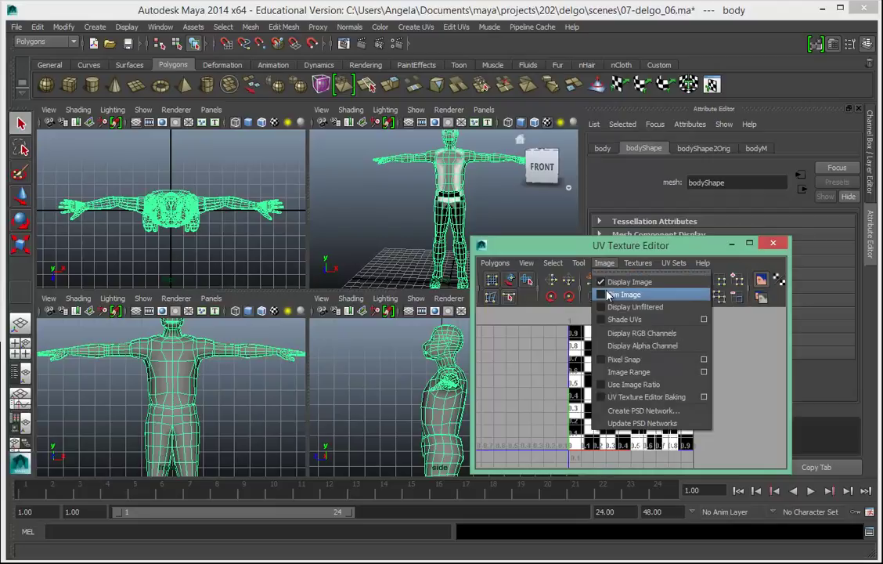
pyautogui.click(600, 296)
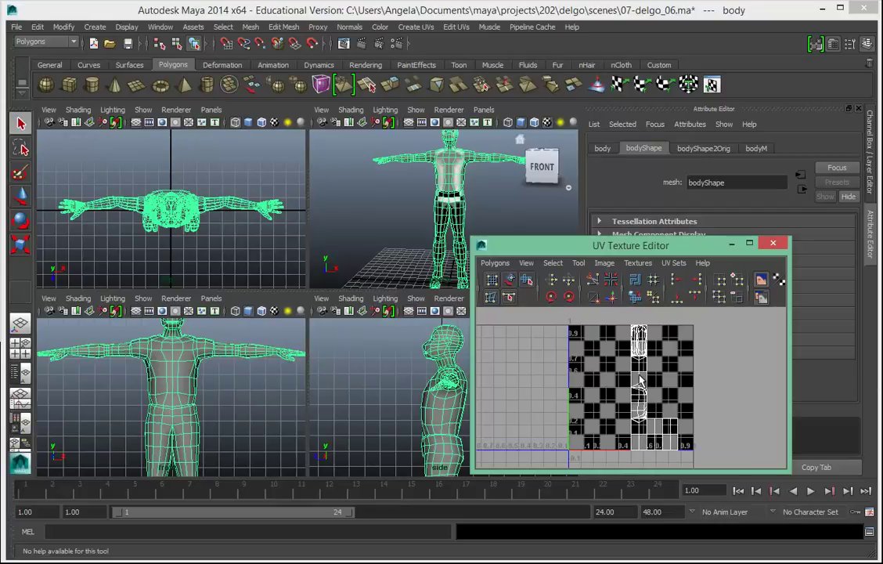
# Switch to UV selection in the UV Texture Editor and select the UV point inside the middle shell near 0.4.
pyautogui.keyDown('alt'); pyautogui.moveTo(401, 244); pyautogui.dragTo(427, 227); pyautogui.keyUp('alt')
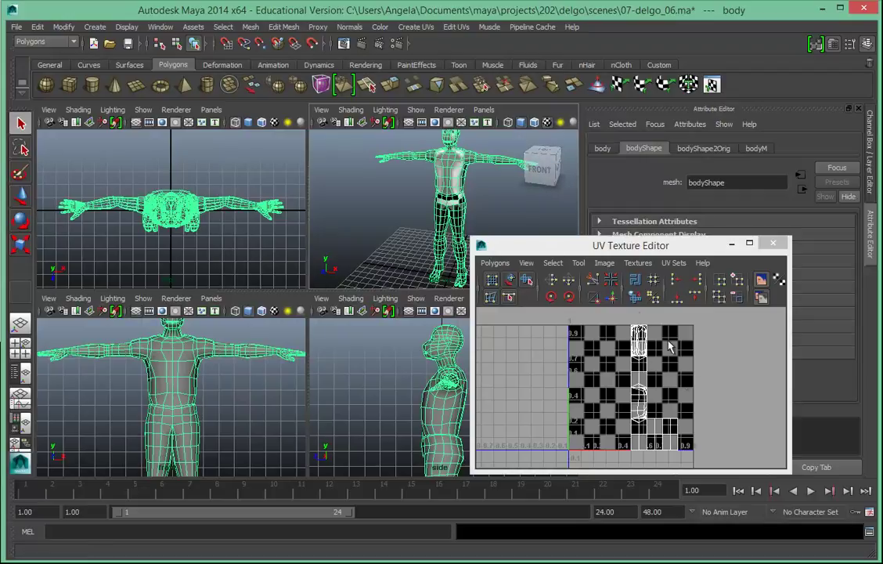
pyautogui.moveTo(641, 375); pyautogui.dragTo(675, 375, button='right')
pyautogui.scroll(2, 629, 397)
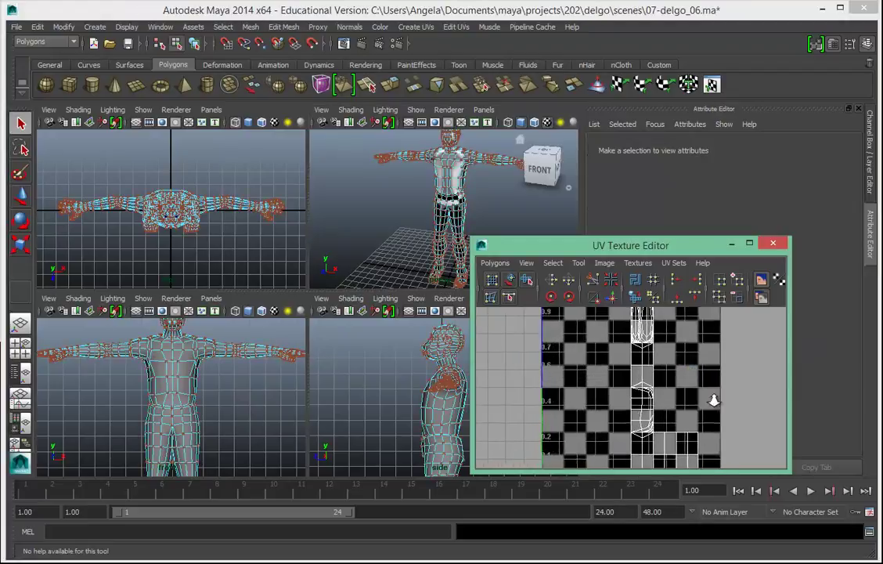
pyautogui.click(645, 393)
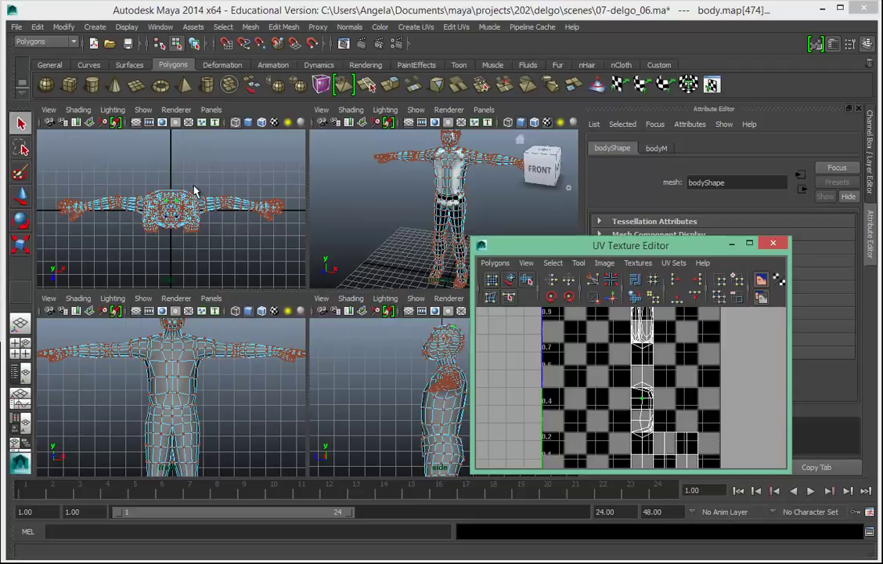
# Frame the selected UVs in the perspective view and examine which points on the head and body they belong to.
pyautogui.press('f')
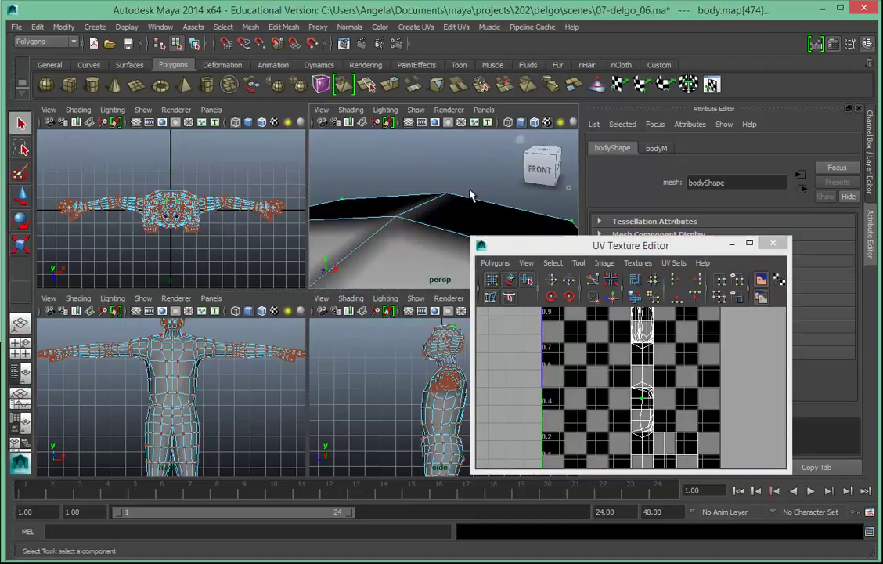
pyautogui.scroll(-10, 398, 196)
pyautogui.scroll(1, 393, 199)
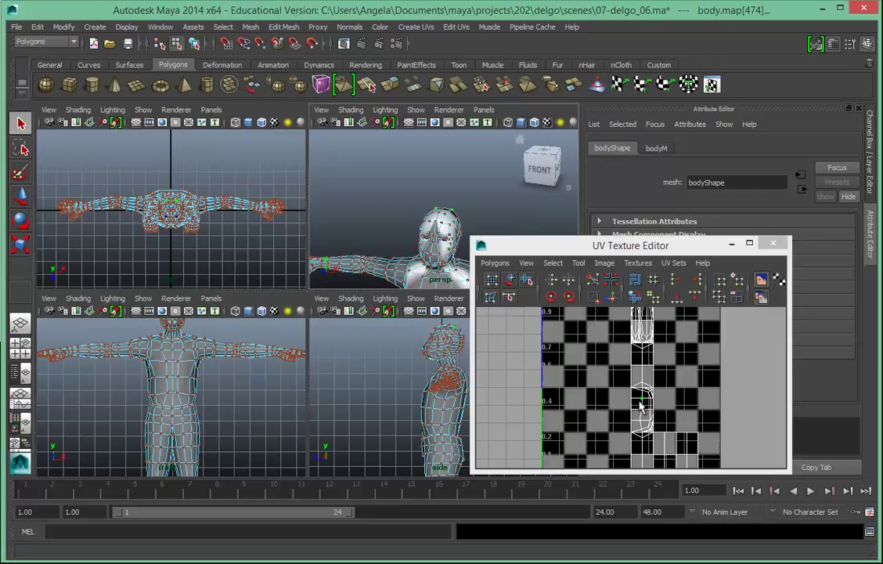
pyautogui.click(641, 402)
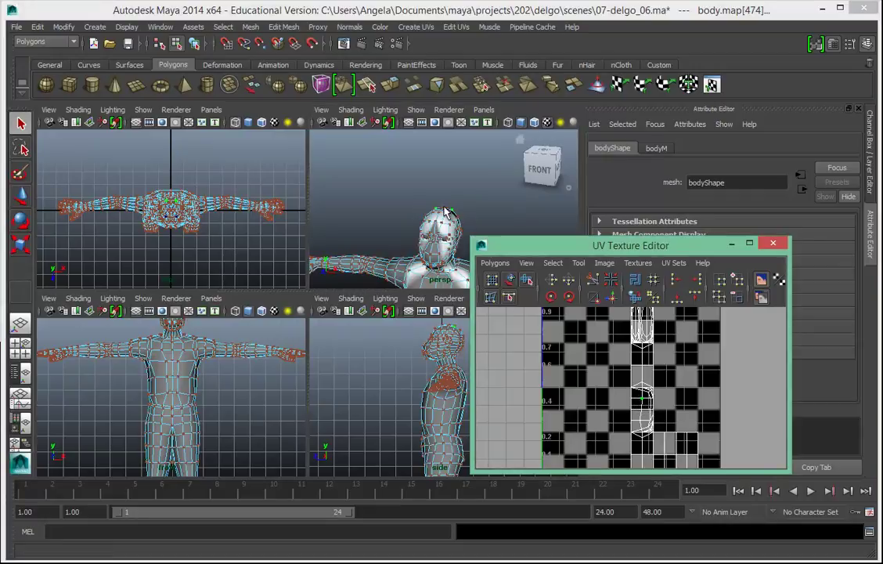
pyautogui.keyDown('alt'); pyautogui.moveTo(461, 225); pyautogui.dragTo(366, 215); pyautogui.keyUp('alt')
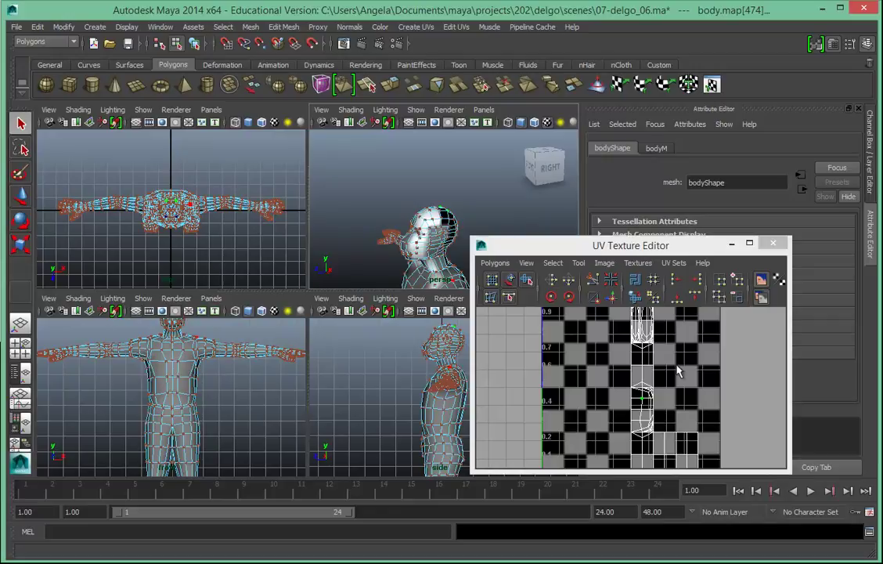
# Clear the UV selection, return to object mode and reselect the body mesh.
pyautogui.click(699, 382)
pyautogui.keyDown('alt'); pyautogui.moveTo(700, 382); pyautogui.dragTo(547, 370, button='right'); pyautogui.keyUp('alt')
pyautogui.moveTo(437, 241); pyautogui.dragTo(495, 233, button='right')
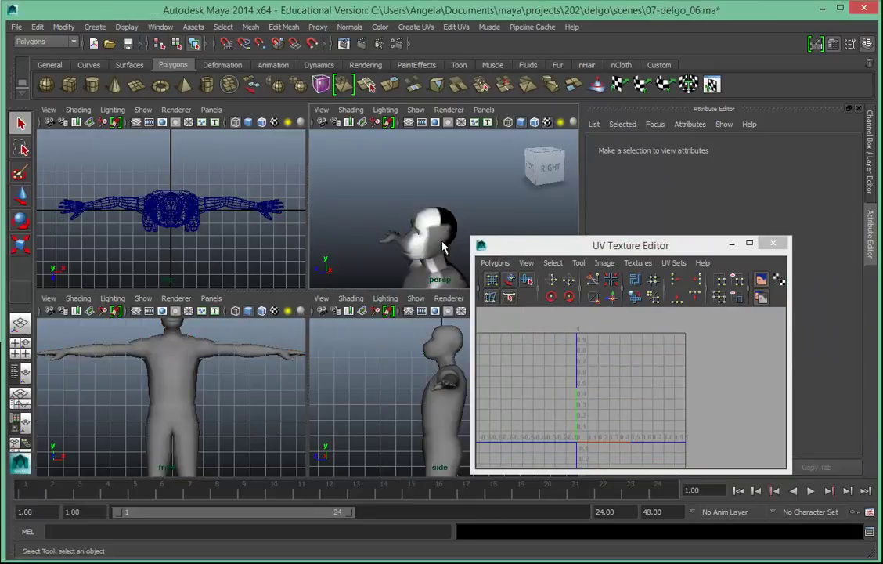
pyautogui.click(430, 244)
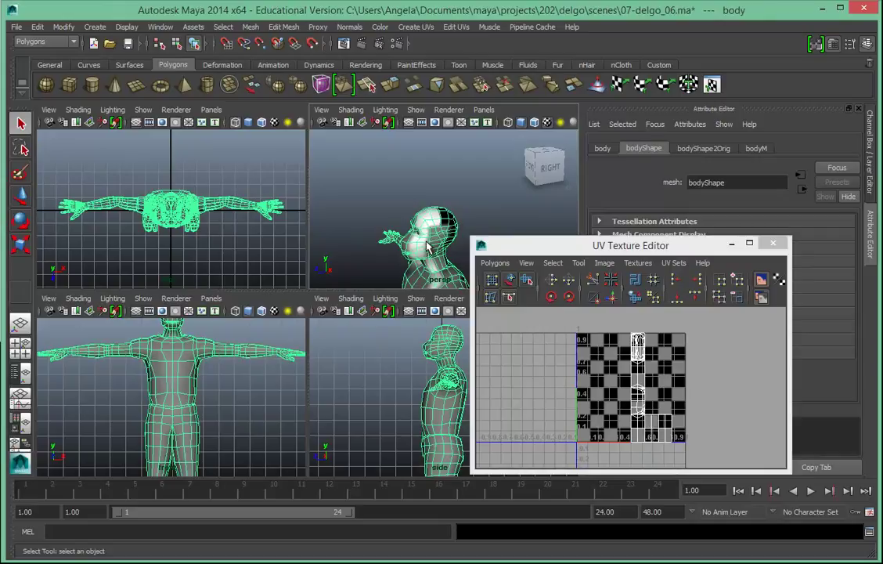
# Maximize the perspective view with the character facing front and open the Planar Mapping options.
pyautogui.press('space')
pyautogui.keyDown('alt'); pyautogui.moveTo(411, 286); pyautogui.dragTo(240, 275, button='right'); pyautogui.keyUp('alt')
pyautogui.keyDown('alt'); pyautogui.moveTo(286, 325); pyautogui.dragTo(350, 321); pyautogui.keyUp('alt')
pyautogui.keyDown('alt'); pyautogui.moveTo(350, 320); pyautogui.dragTo(226, 162, button='middle'); pyautogui.keyUp('alt')
pyautogui.keyDown('alt'); pyautogui.moveTo(236, 265); pyautogui.dragTo(262, 262); pyautogui.keyUp('alt')
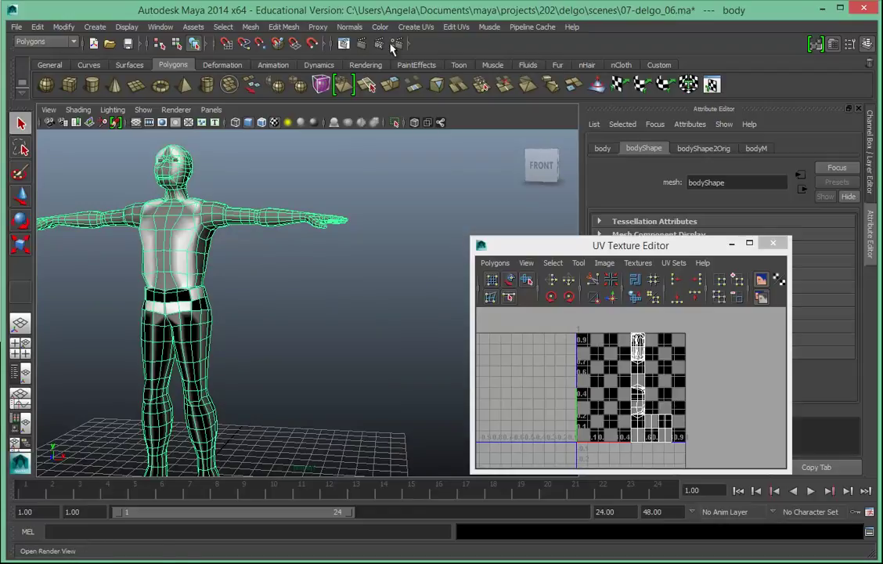
pyautogui.click(417, 28)
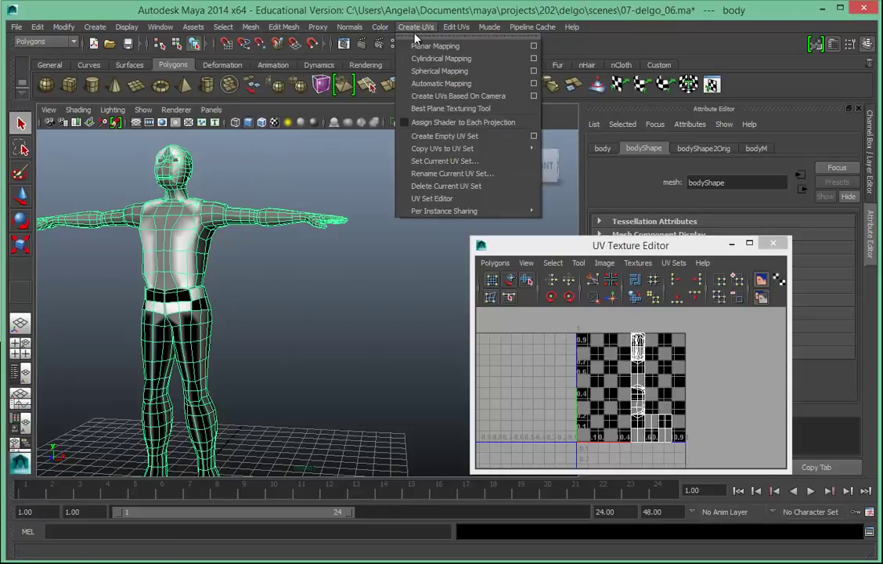
pyautogui.click(534, 47)
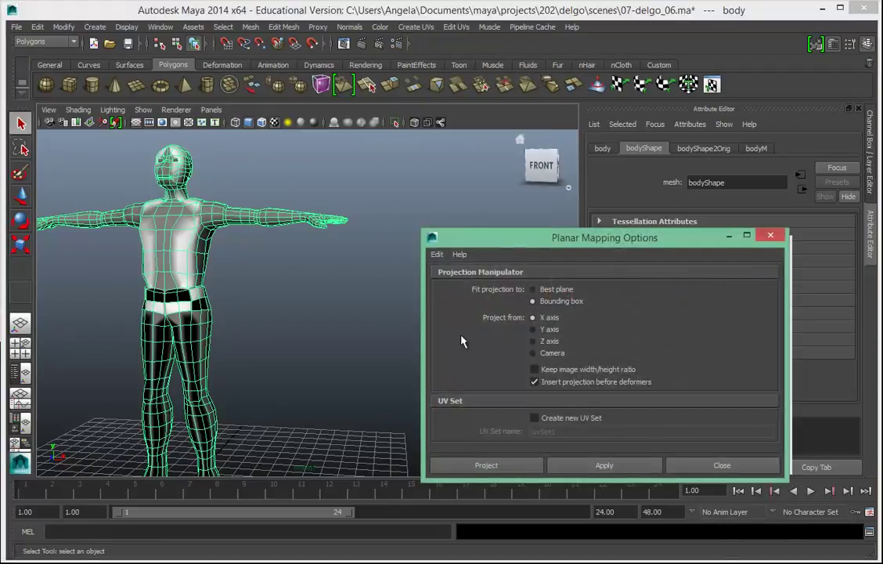
# Examine the character's orientation against the world axes to judge the planar projection direction.
pyautogui.keyDown('alt'); pyautogui.moveTo(337, 359); pyautogui.dragTo(353, 349); pyautogui.keyUp('alt')
pyautogui.keyDown('alt'); pyautogui.moveTo(353, 333); pyautogui.dragTo(405, 326, button='middle'); pyautogui.keyUp('alt')
pyautogui.keyDown('alt'); pyautogui.moveTo(367, 313); pyautogui.dragTo(374, 320); pyautogui.keyUp('alt')
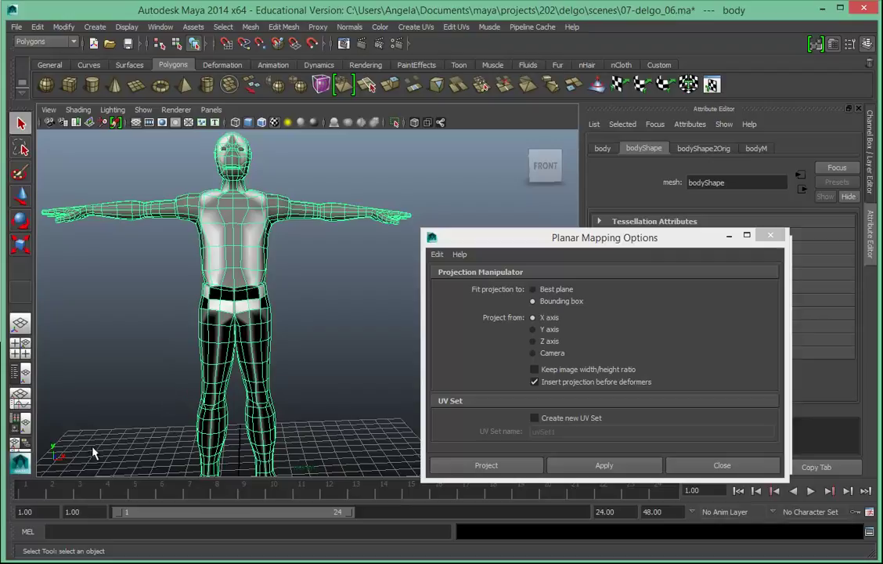
pyautogui.keyDown('alt'); pyautogui.moveTo(94, 450); pyautogui.dragTo(154, 448, button='middle'); pyautogui.keyUp('alt')
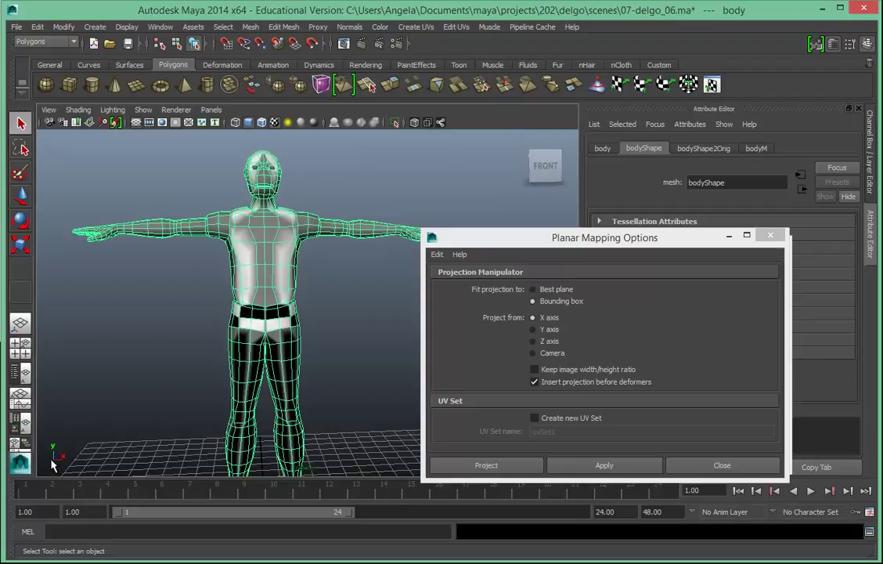
pyautogui.moveTo(69, 451)
pyautogui.keyDown('alt'); pyautogui.mouseDown()
pyautogui.moveTo(79, 446)
pyautogui.moveTo(74, 453)
pyautogui.mouseUp(); pyautogui.keyUp('alt')
pyautogui.keyDown('alt'); pyautogui.moveTo(349, 342); pyautogui.dragTo(324, 338); pyautogui.keyUp('alt')
pyautogui.keyDown('alt'); pyautogui.moveTo(288, 243); pyautogui.dragTo(328, 274); pyautogui.keyUp('alt')
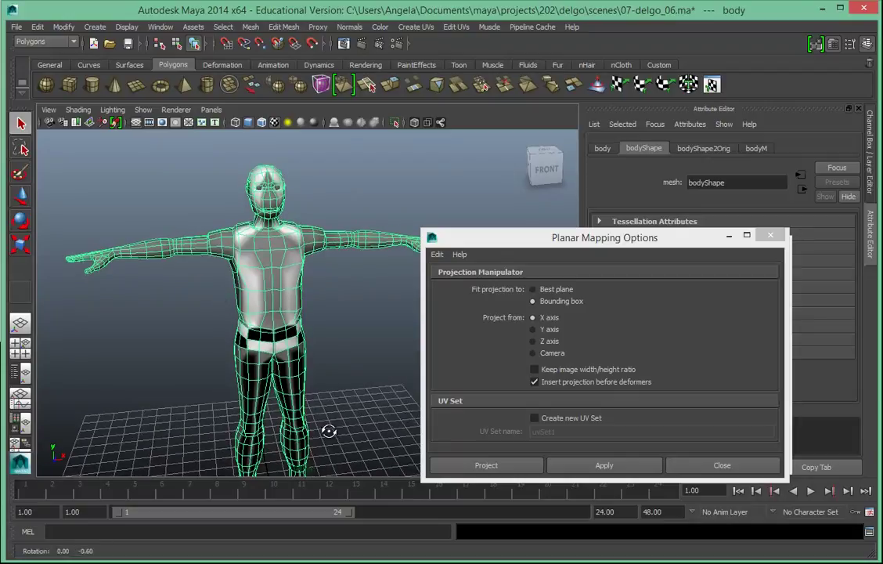
pyautogui.keyDown('alt'); pyautogui.moveTo(328, 434); pyautogui.dragTo(312, 417); pyautogui.keyUp('alt')
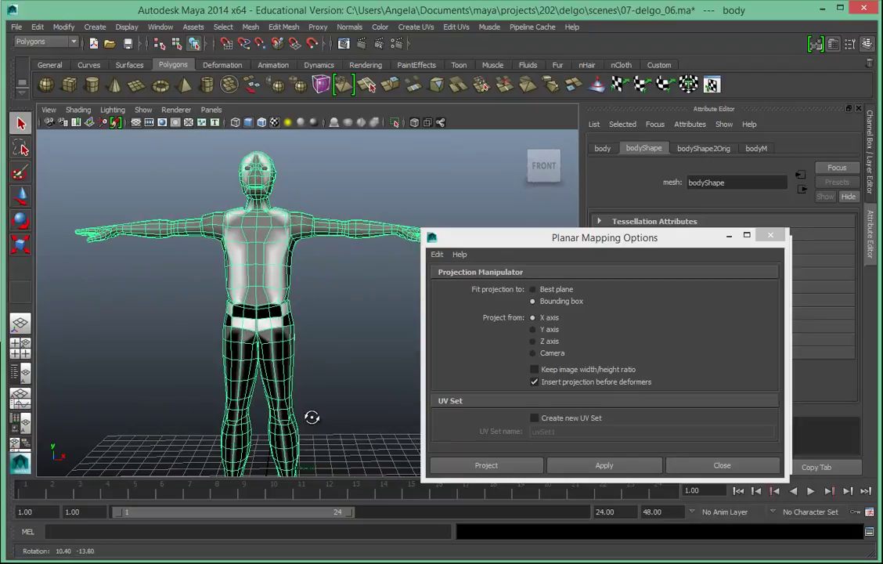
# Project planar UVs onto the whole body from the Z axis, fitted to the bounding box.
pyautogui.click(534, 342)
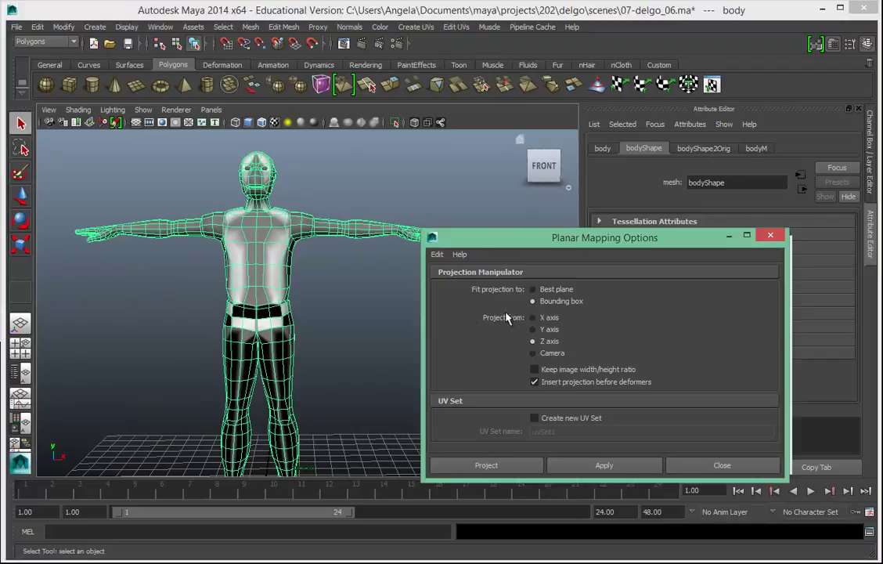
pyautogui.click(480, 467)
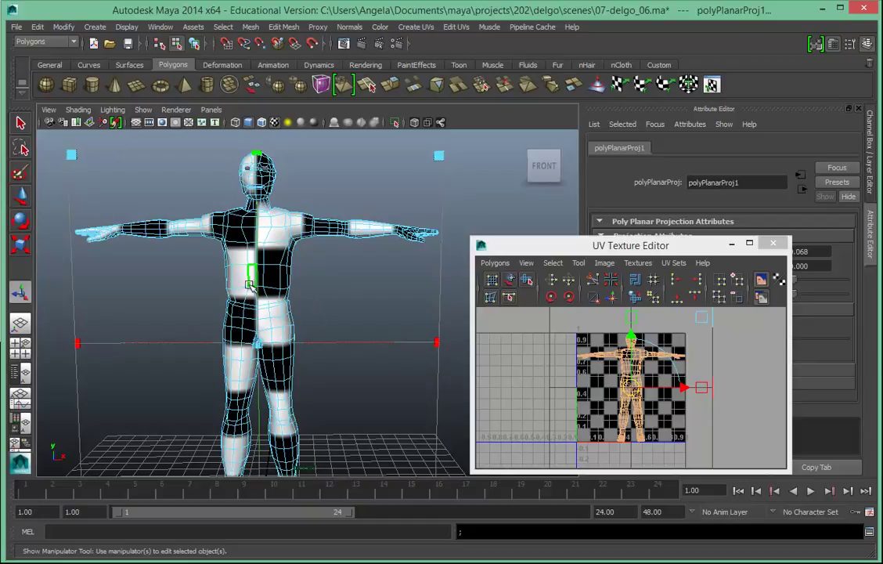
# Examine how the planar projection lays the checker pattern over the front, back, head and arms of the body.
pyautogui.keyDown('alt'); pyautogui.moveTo(361, 292); pyautogui.dragTo(342, 299); pyautogui.keyUp('alt')
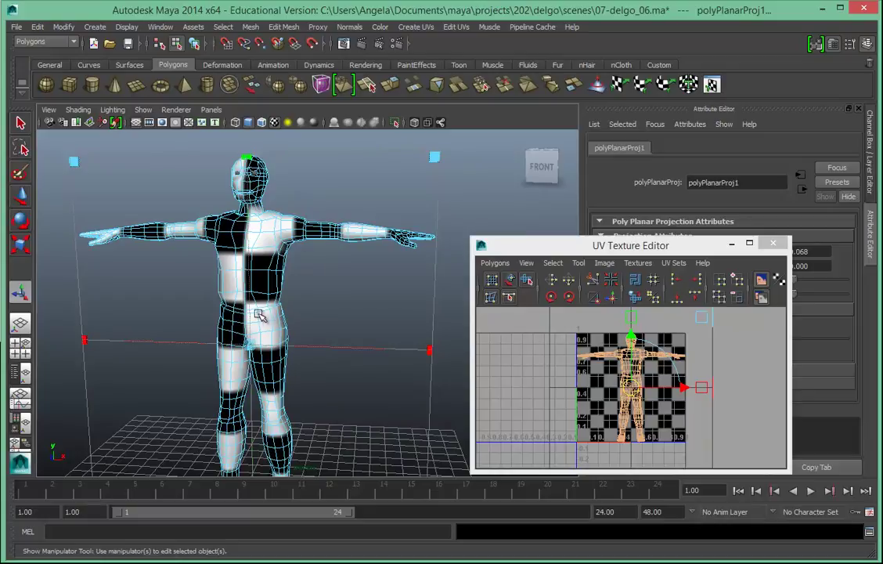
pyautogui.keyDown('alt'); pyautogui.moveTo(306, 338); pyautogui.dragTo(325, 324); pyautogui.keyUp('alt')
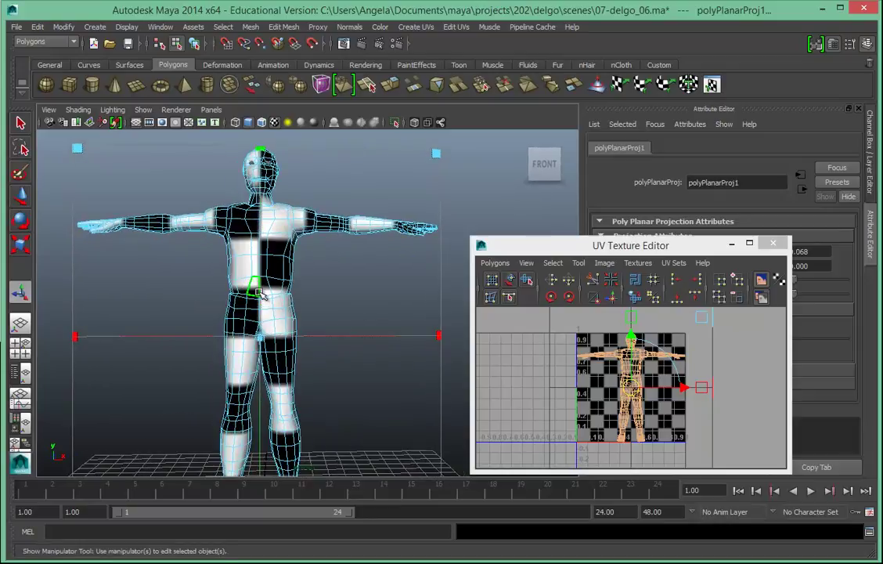
pyautogui.keyDown('alt'); pyautogui.moveTo(381, 298); pyautogui.dragTo(104, 306); pyautogui.keyUp('alt')
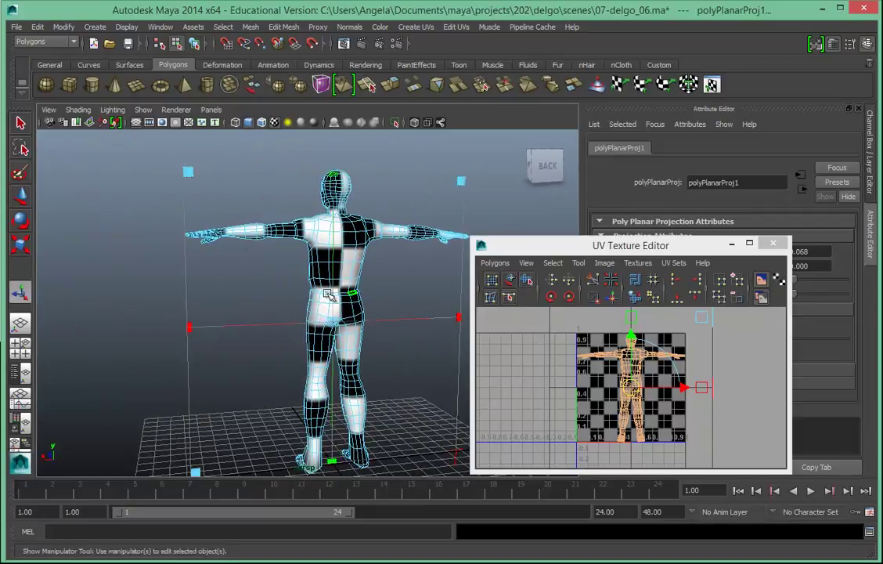
pyautogui.keyDown('alt'); pyautogui.moveTo(248, 291); pyautogui.dragTo(503, 301); pyautogui.keyUp('alt')
pyautogui.keyDown('alt'); pyautogui.moveTo(385, 288); pyautogui.dragTo(391, 385, button='middle'); pyautogui.keyUp('alt')
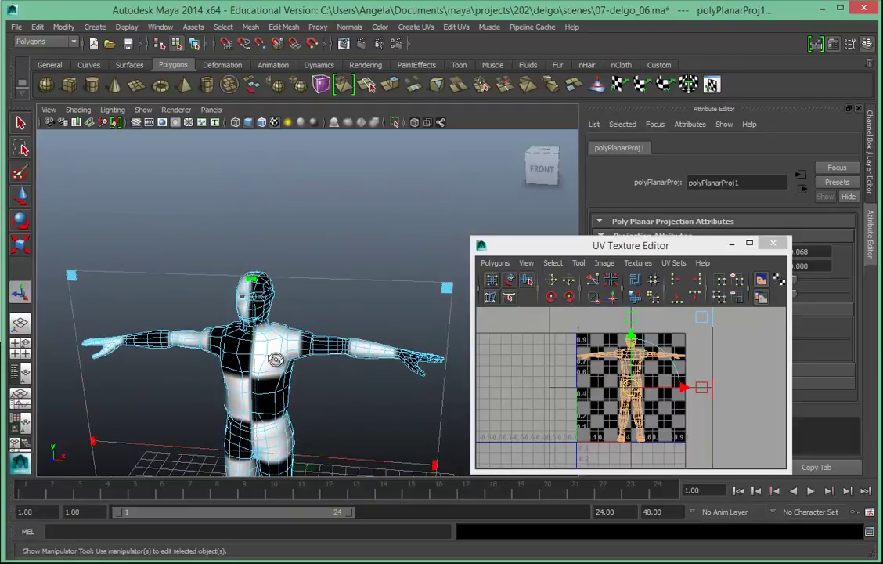
pyautogui.keyDown('alt'); pyautogui.moveTo(274, 364); pyautogui.dragTo(284, 339); pyautogui.keyUp('alt')
pyautogui.keyDown('alt'); pyautogui.moveTo(252, 324); pyautogui.dragTo(427, 329, button='right'); pyautogui.keyUp('alt')
pyautogui.keyDown('alt'); pyautogui.moveTo(317, 316); pyautogui.dragTo(456, 357, button='middle'); pyautogui.keyUp('alt')
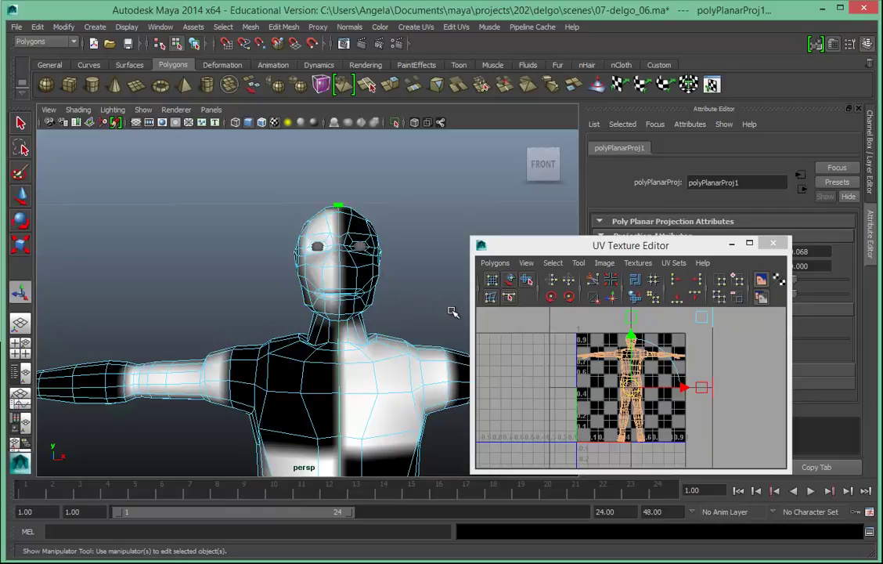
pyautogui.keyDown('alt'); pyautogui.moveTo(451, 312); pyautogui.dragTo(187, 312); pyautogui.keyUp('alt')
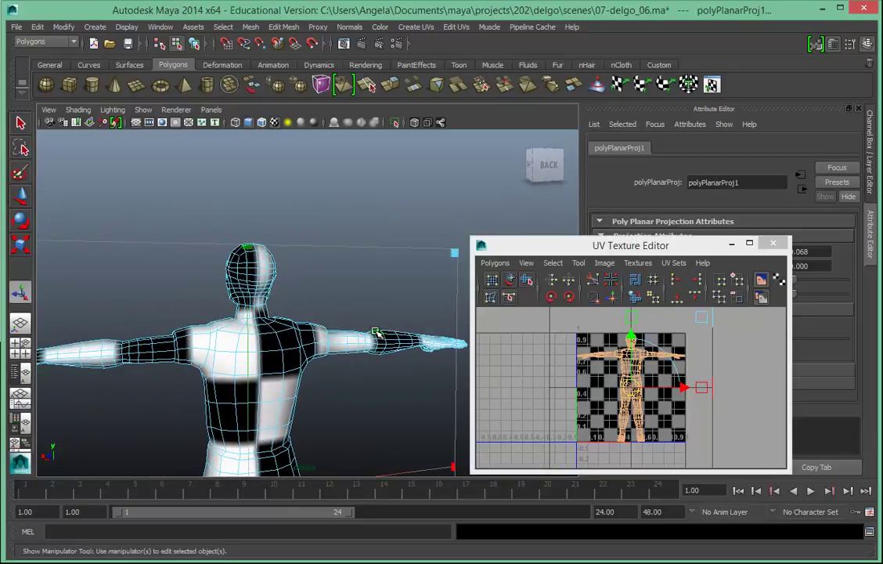
pyautogui.keyDown('alt'); pyautogui.moveTo(202, 396); pyautogui.dragTo(393, 395); pyautogui.keyUp('alt')
pyautogui.keyDown('alt'); pyautogui.moveTo(393, 395); pyautogui.dragTo(209, 367, button='right'); pyautogui.keyUp('alt')
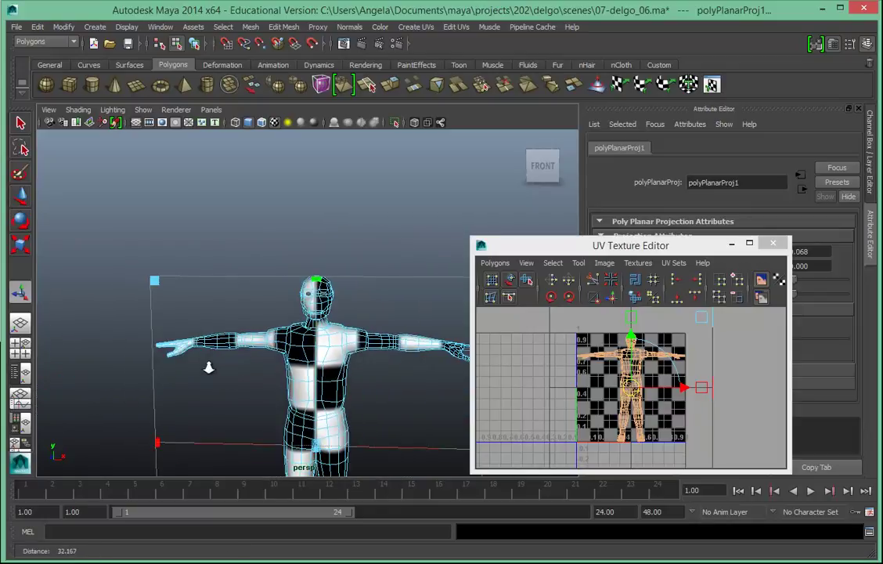
pyautogui.keyDown('alt'); pyautogui.moveTo(362, 368); pyautogui.dragTo(252, 256, button='middle'); pyautogui.keyUp('alt')
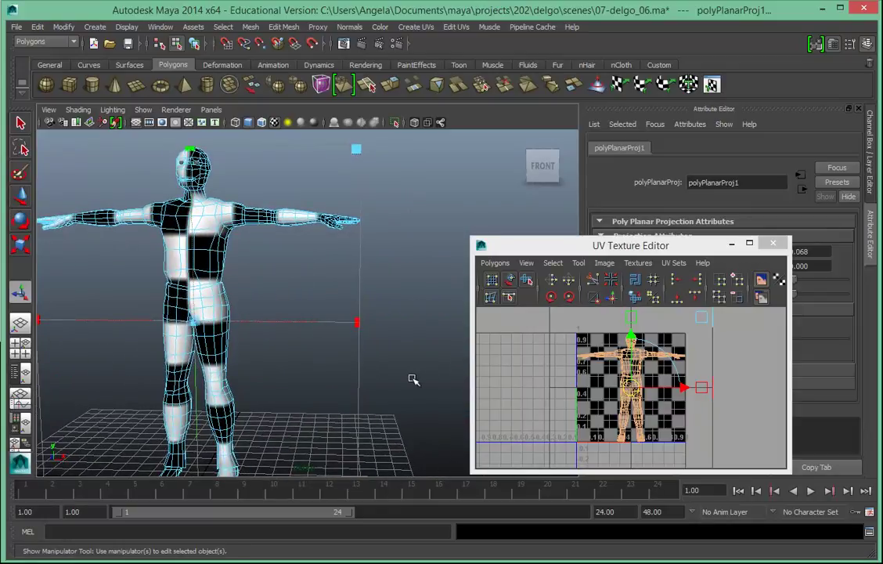
# Select the faces of both arms and hands in a shaded, maximized front view.
pyautogui.click(18, 349)
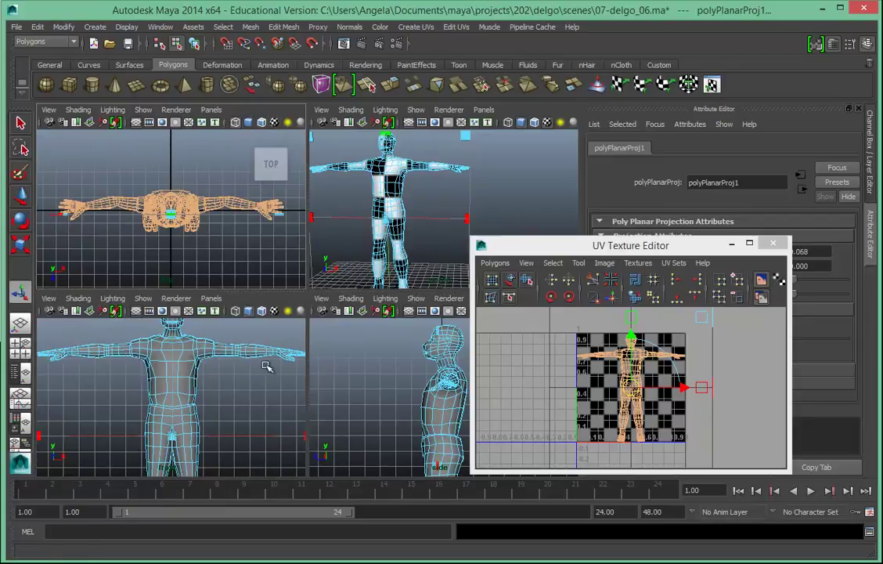
pyautogui.keyDown('alt'); pyautogui.moveTo(270, 355); pyautogui.dragTo(221, 367, button='middle'); pyautogui.keyUp('alt')
pyautogui.moveTo(154, 337); pyautogui.dragTo(270, 387)
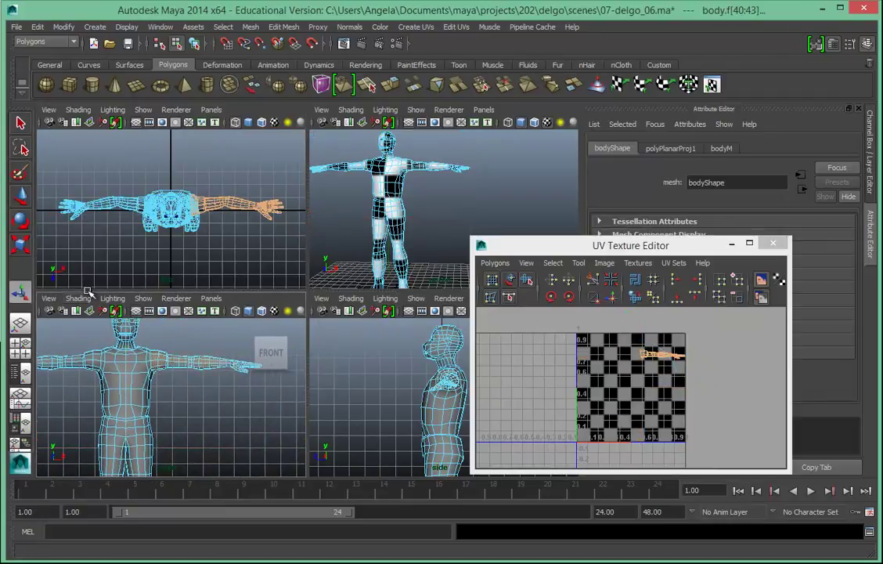
pyautogui.click(136, 311)
pyautogui.keyDown('alt'); pyautogui.moveTo(188, 396); pyautogui.dragTo(250, 414, button='middle'); pyautogui.keyUp('alt')
pyautogui.press('space')
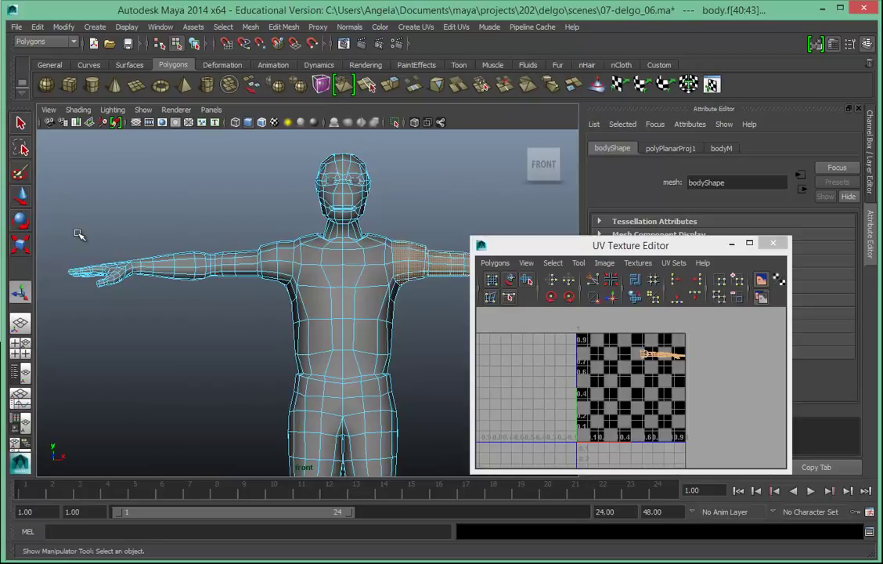
pyautogui.moveTo(58, 225); pyautogui.dragTo(284, 322)
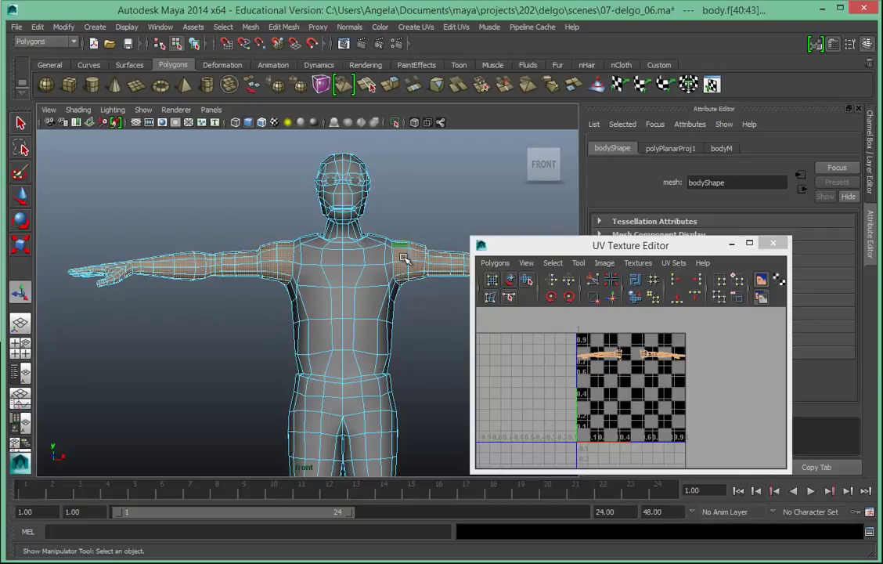
# Project planar UVs onto the selected arm faces from the Y axis, fitted to the bounding box.
pyautogui.keyDown('alt'); pyautogui.moveTo(425, 329); pyautogui.dragTo(301, 327, button='middle'); pyautogui.keyUp('alt')
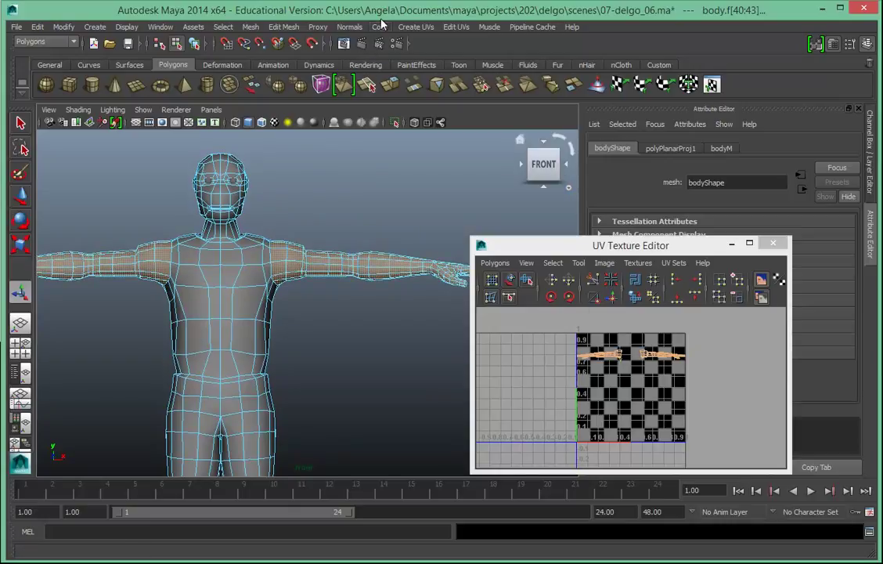
pyautogui.click(415, 26)
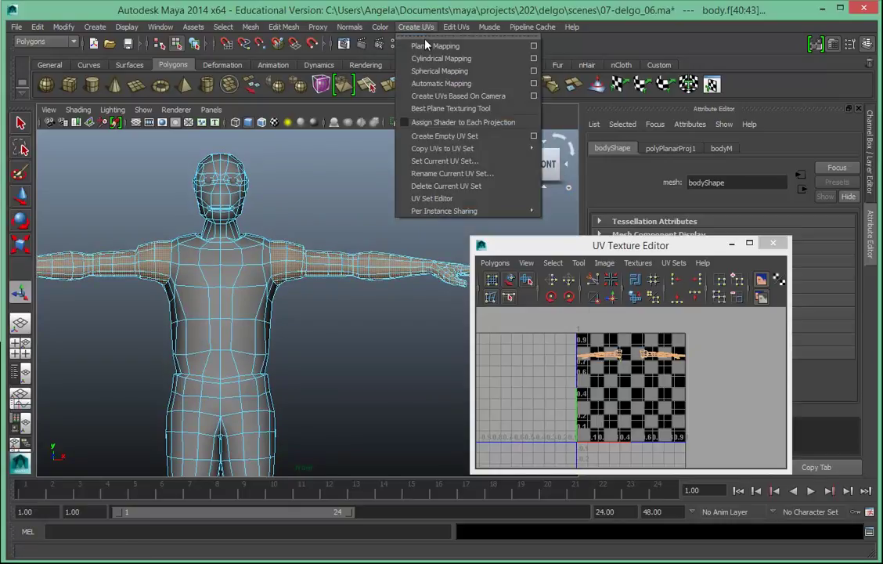
pyautogui.click(533, 46)
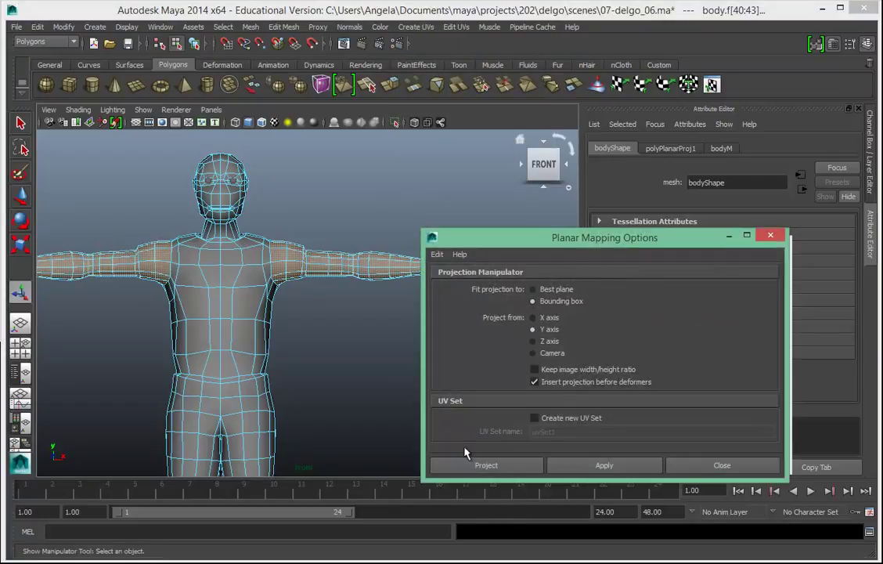
pyautogui.click(480, 467)
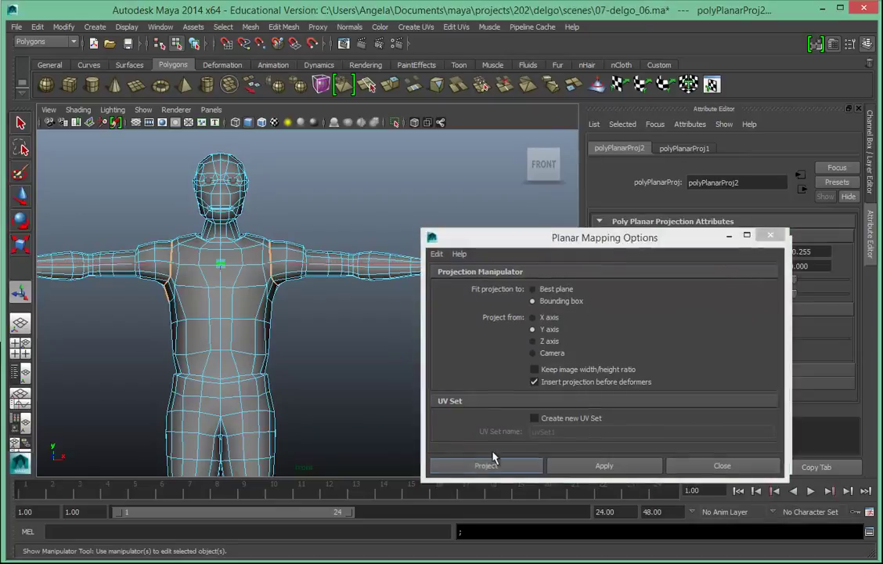
# Move the arm projection diagonally below the checker tile in an enlarged UV Texture Editor and reduce its height to natural arm proportions.
pyautogui.scroll(-5, 711, 390)
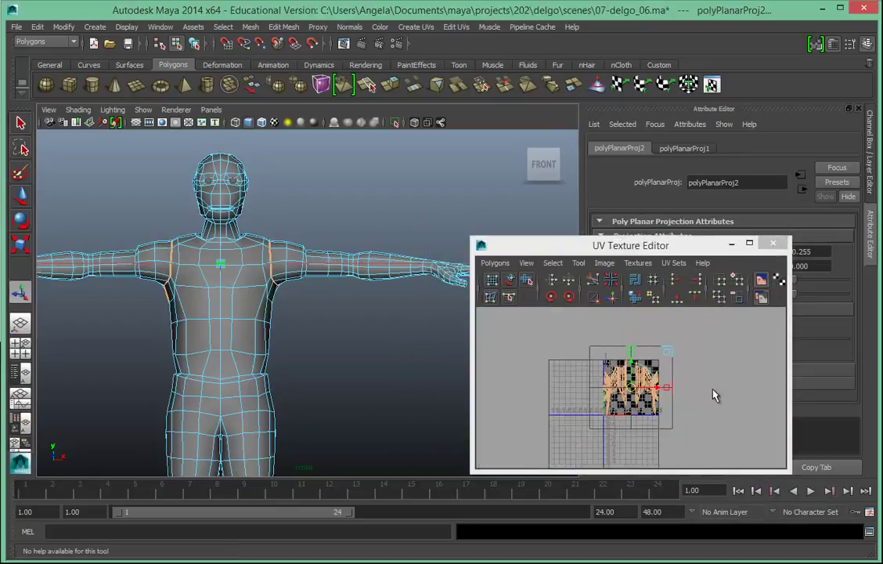
pyautogui.moveTo(632, 391); pyautogui.dragTo(582, 433)
pyautogui.moveTo(468, 235); pyautogui.dragTo(255, 111)
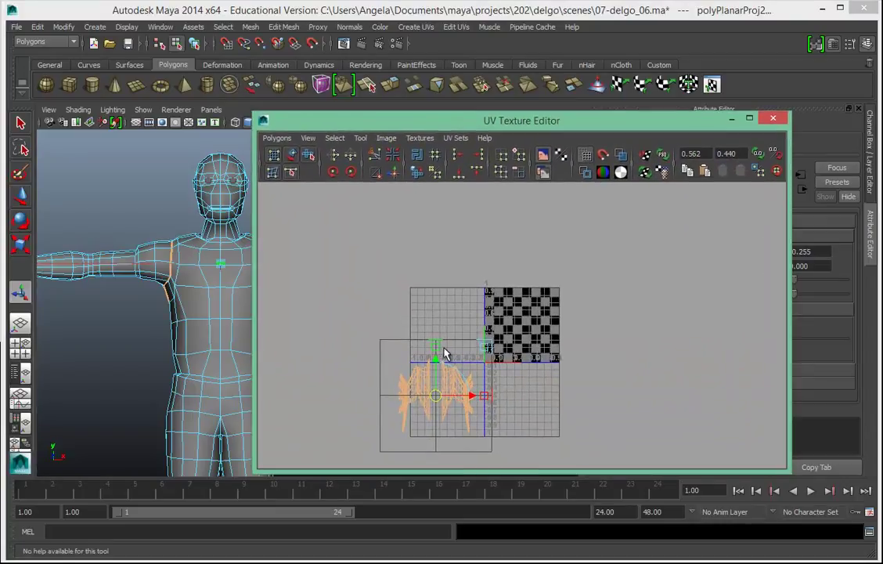
pyautogui.moveTo(436, 352); pyautogui.dragTo(435, 383)
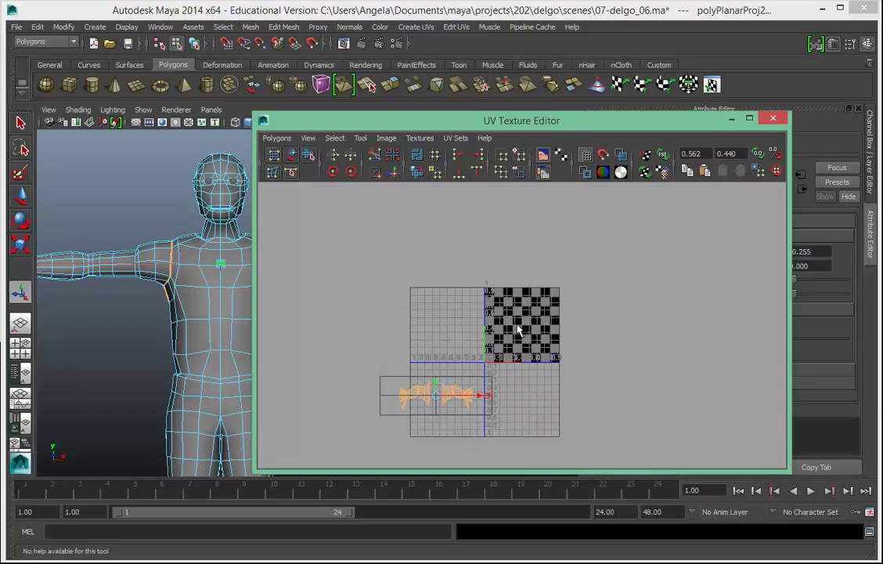
# Return to object mode with the body selected and inspect the two arm shells against the body shell.
pyautogui.moveTo(213, 320); pyautogui.dragTo(266, 302, button='right')
pyautogui.click(231, 307)
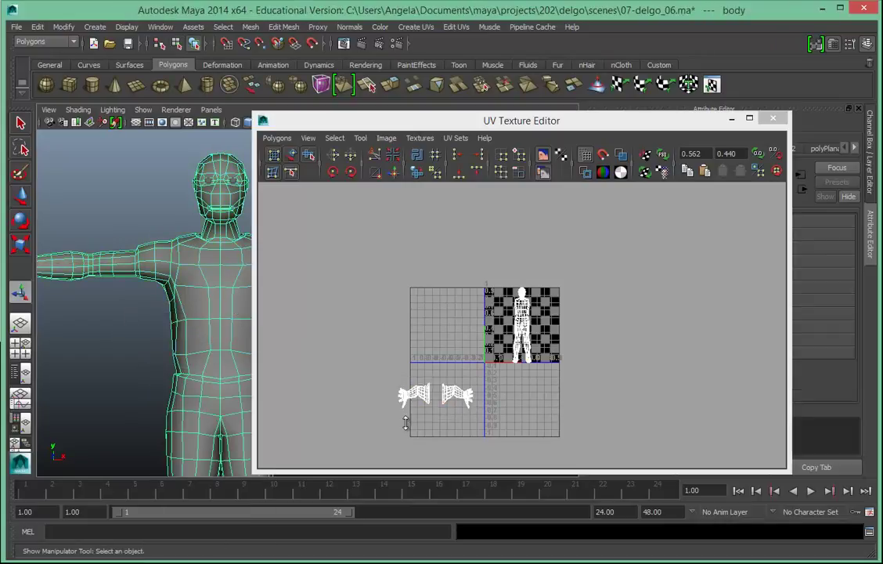
pyautogui.click(550, 433)
pyautogui.keyDown('alt'); pyautogui.moveTo(509, 417); pyautogui.dragTo(505, 378, button='middle'); pyautogui.keyUp('alt')
pyautogui.keyDown('alt'); pyautogui.moveTo(485, 384); pyautogui.dragTo(708, 388, button='right'); pyautogui.keyUp('alt')
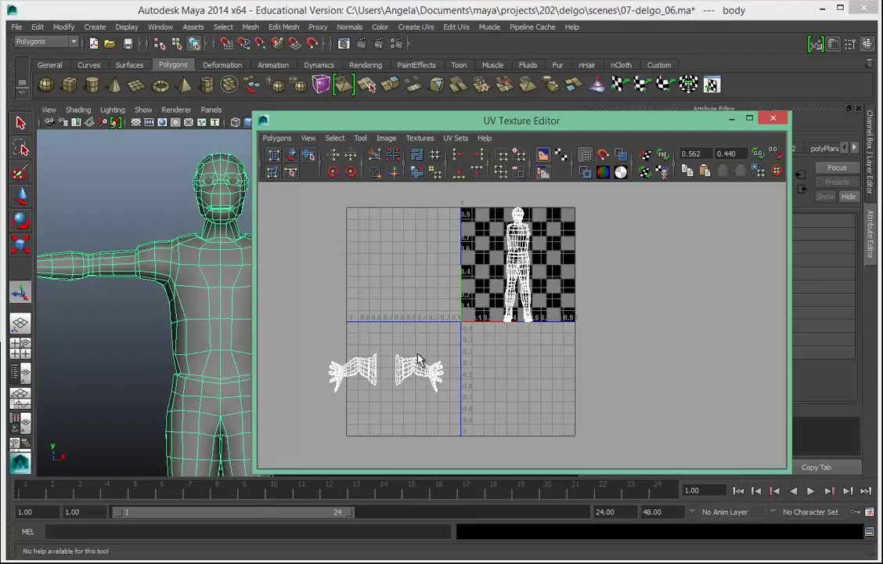
pyautogui.moveTo(441, 378); pyautogui.dragTo(442, 379)
pyautogui.keyDown('alt'); pyautogui.moveTo(417, 380); pyautogui.dragTo(498, 390, button='right'); pyautogui.keyUp('alt')
pyautogui.keyDown('alt'); pyautogui.moveTo(498, 390); pyautogui.dragTo(575, 359, button='middle'); pyautogui.keyUp('alt')
pyautogui.keyDown('alt'); pyautogui.moveTo(544, 356); pyautogui.dragTo(746, 369, button='right'); pyautogui.keyUp('alt')
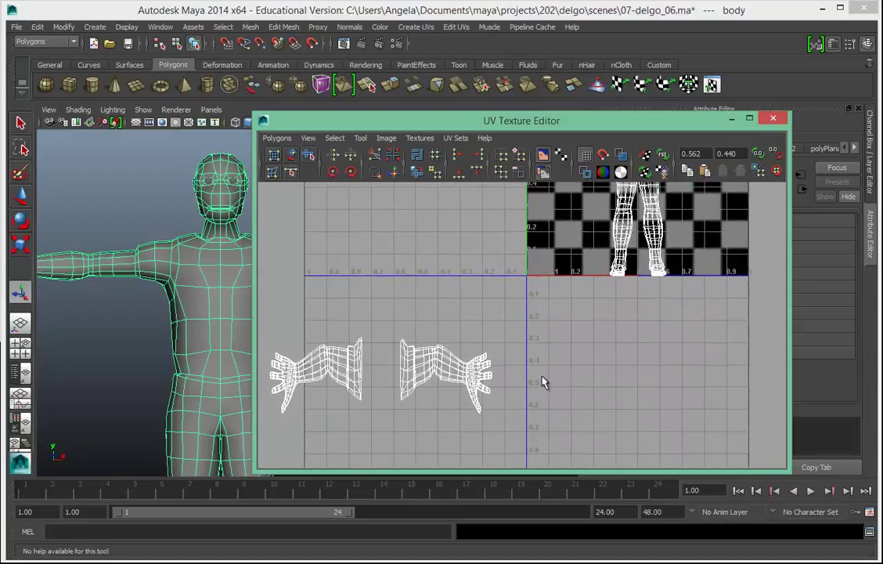
# Select all UVs of the character's left arm shell and flip them horizontally.
pyautogui.keyDown('alt'); pyautogui.moveTo(481, 366); pyautogui.dragTo(473, 307, button='middle'); pyautogui.keyUp('alt')
pyautogui.moveTo(402, 304); pyautogui.dragTo(446, 305, button='right')
pyautogui.moveTo(378, 244); pyautogui.dragTo(457, 368)
pyautogui.moveTo(514, 408); pyautogui.dragTo(509, 405)
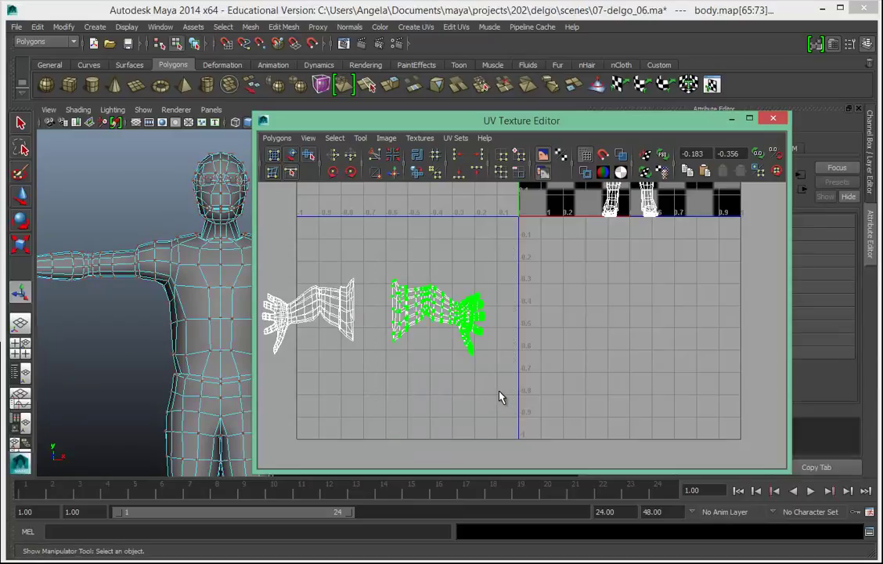
pyautogui.click(333, 158)
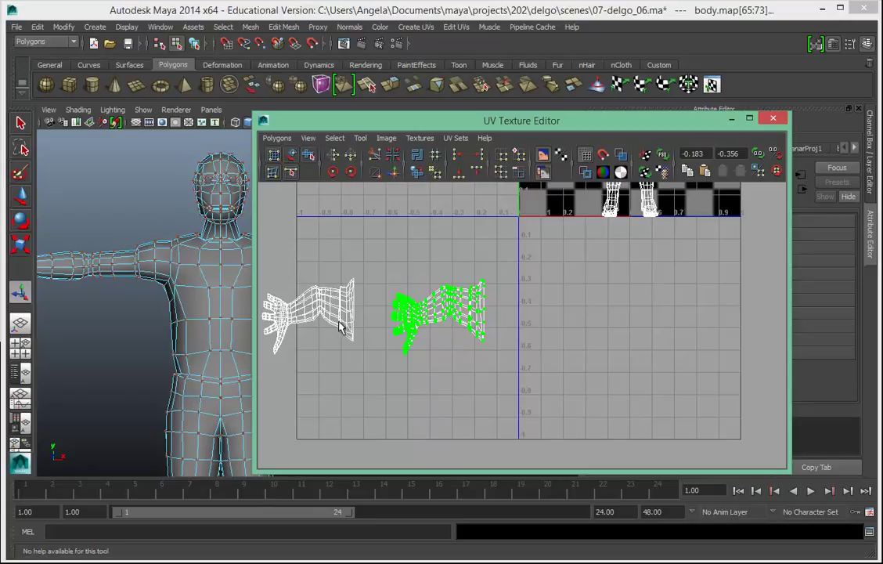
# Move the flipped arm shell horizontally onto the other arm shell so that both overlap exactly.
pyautogui.press('w')
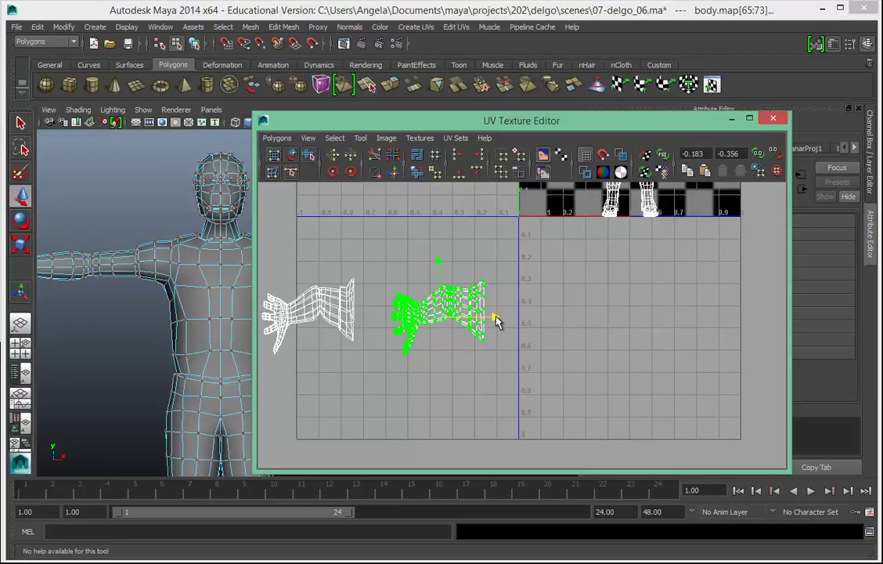
pyautogui.moveTo(496, 321); pyautogui.dragTo(368, 323)
pyautogui.press('f')
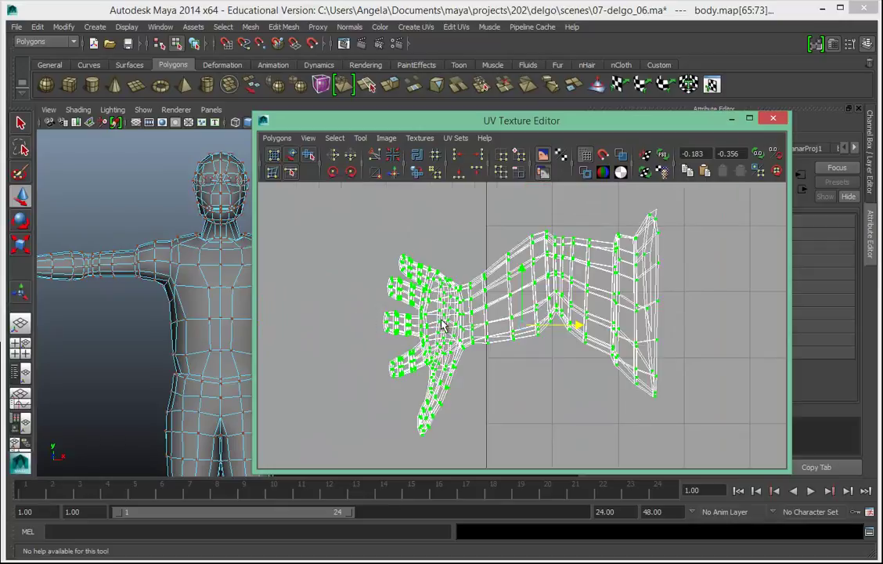
pyautogui.moveTo(580, 326); pyautogui.dragTo(576, 326)
# Select the UVs of both overlapping arm shells and move them up into the empty grid quadrant beside the checker tile.
pyautogui.keyDown('alt'); pyautogui.moveTo(759, 337); pyautogui.dragTo(307, 343, button='right'); pyautogui.keyUp('alt')
pyautogui.keyDown('alt'); pyautogui.moveTo(638, 368); pyautogui.dragTo(351, 361, button='right'); pyautogui.keyUp('alt')
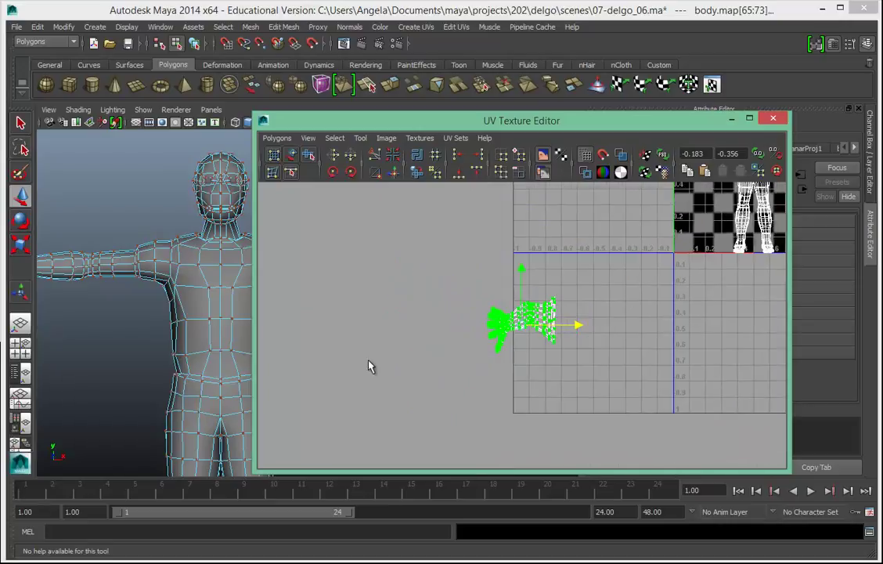
pyautogui.keyDown('alt'); pyautogui.moveTo(767, 350); pyautogui.dragTo(710, 353, button='right'); pyautogui.keyUp('alt')
pyautogui.keyDown('alt'); pyautogui.moveTo(738, 349); pyautogui.dragTo(619, 358, button='middle'); pyautogui.keyUp('alt')
pyautogui.moveTo(357, 306); pyautogui.dragTo(435, 373)
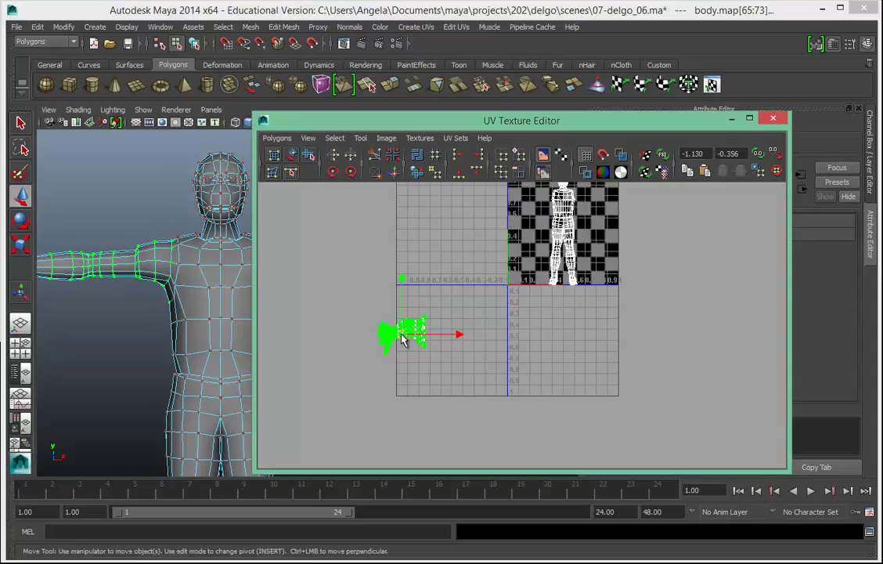
pyautogui.moveTo(402, 337); pyautogui.dragTo(456, 200)
# Select the UVs of the remaining body shell and move them horizontally out of the checker tile, opposite the arm shells.
pyautogui.keyDown('alt'); pyautogui.moveTo(480, 248); pyautogui.dragTo(477, 283, button='middle'); pyautogui.keyUp('alt')
pyautogui.rightClick(559, 265)
pyautogui.moveTo(559, 265); pyautogui.dragTo(588, 261, button='right')
pyautogui.moveTo(524, 193); pyautogui.dragTo(602, 340)
pyautogui.moveTo(561, 266); pyautogui.dragTo(654, 264)
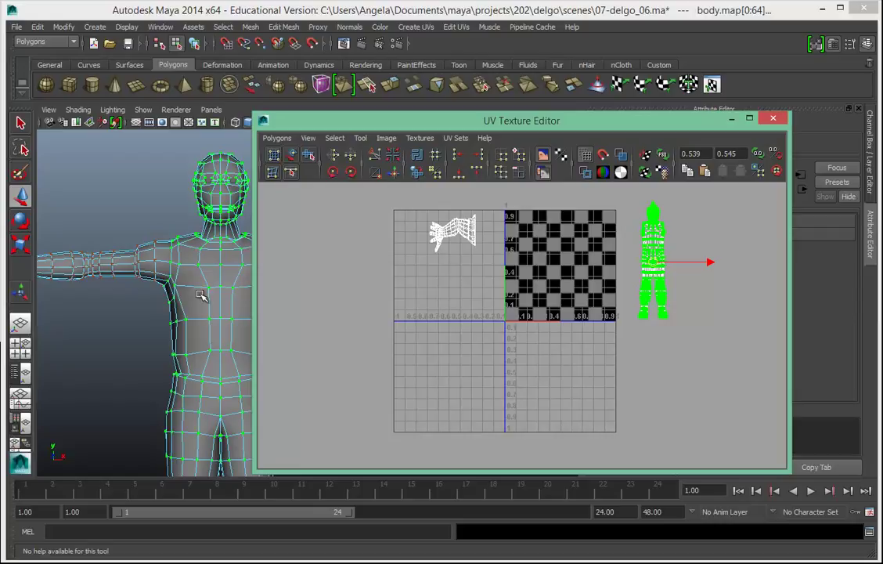
# Select all faces of the character's head in the side view, leaving the neck faces out of the selection.
pyautogui.click(33, 353)
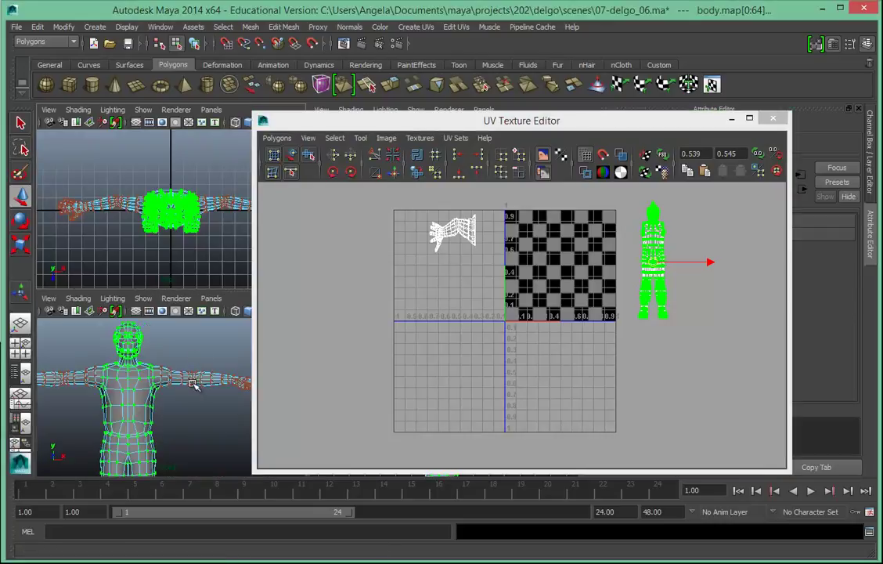
pyautogui.moveTo(415, 124); pyautogui.dragTo(783, 104)
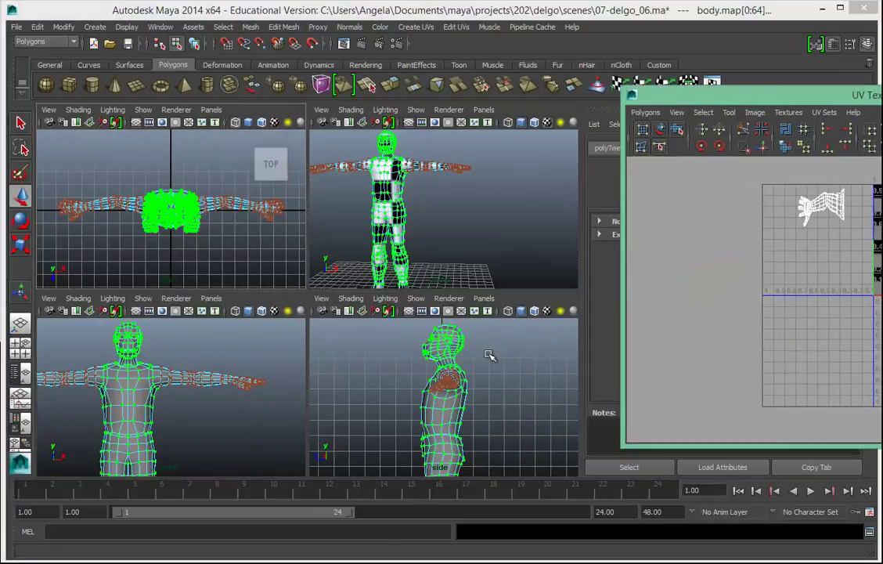
pyautogui.press('space')
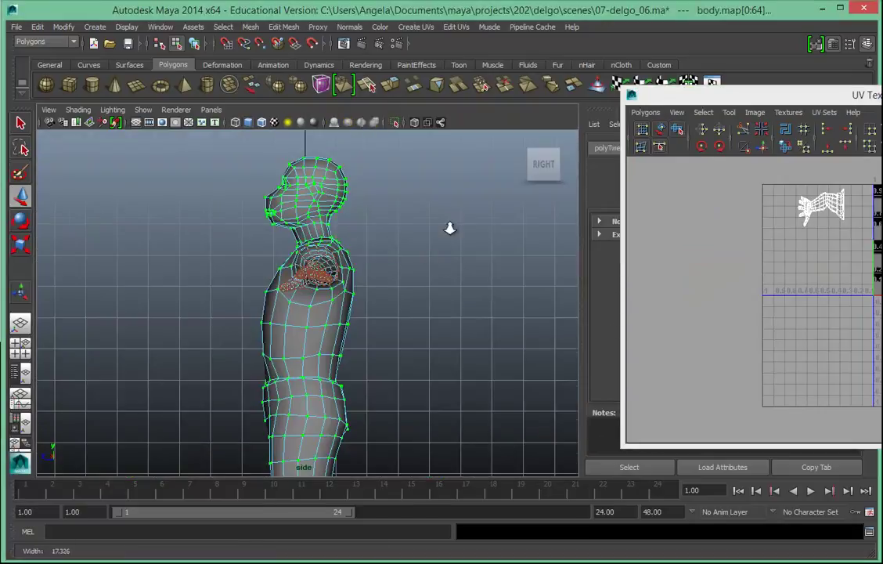
pyautogui.keyDown('alt'); pyautogui.moveTo(452, 216); pyautogui.dragTo(468, 218, button='right'); pyautogui.keyUp('alt')
pyautogui.keyDown('alt'); pyautogui.moveTo(444, 244); pyautogui.dragTo(435, 365, button='middle'); pyautogui.keyUp('alt')
pyautogui.keyDown('alt'); pyautogui.moveTo(435, 365); pyautogui.dragTo(613, 367, button='right'); pyautogui.keyUp('alt')
pyautogui.keyDown('alt'); pyautogui.moveTo(415, 371); pyautogui.dragTo(449, 280, button='middle'); pyautogui.keyUp('alt')
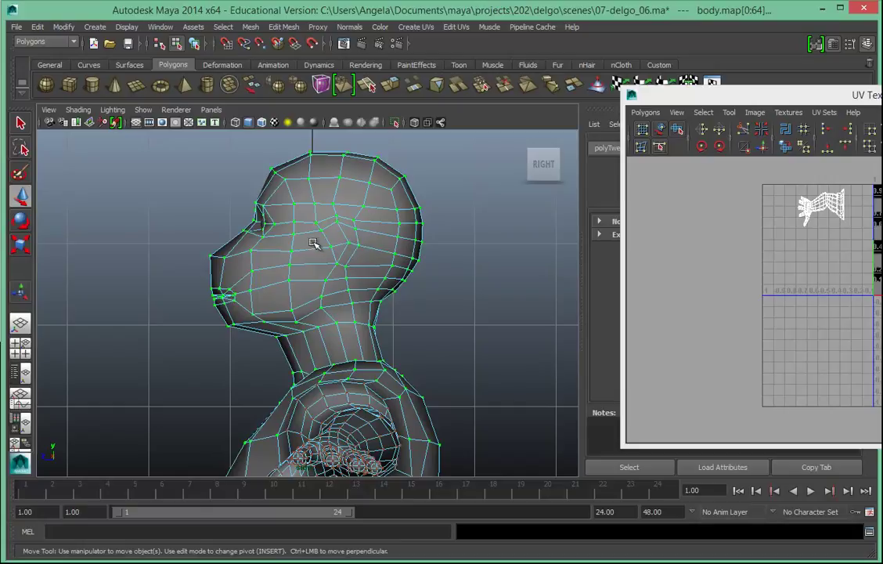
pyautogui.keyDown('alt'); pyautogui.moveTo(526, 269); pyautogui.dragTo(521, 301, button='middle'); pyautogui.keyUp('alt')
pyautogui.moveTo(348, 272); pyautogui.dragTo(349, 302, button='right')
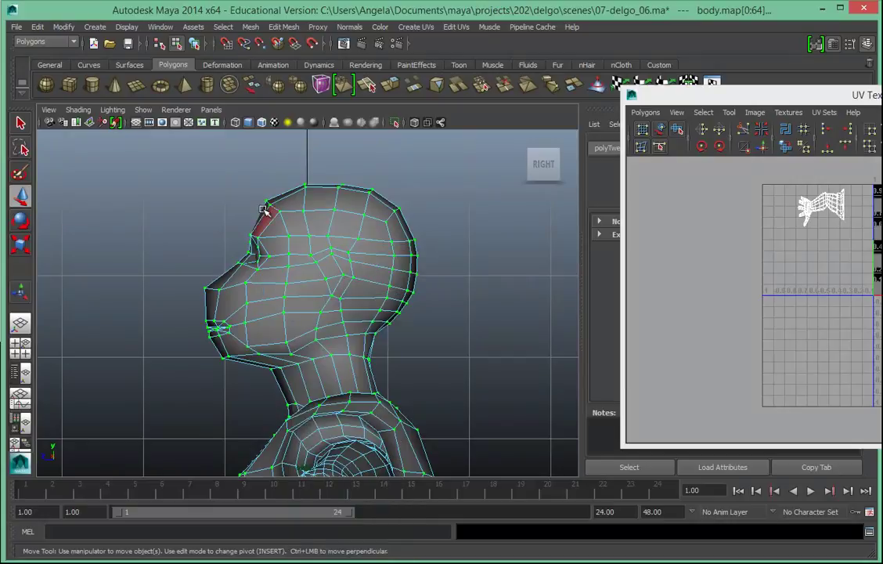
pyautogui.moveTo(226, 186)
pyautogui.mouseDown()
pyautogui.moveTo(366, 338)
pyautogui.moveTo(457, 376)
pyautogui.mouseUp()
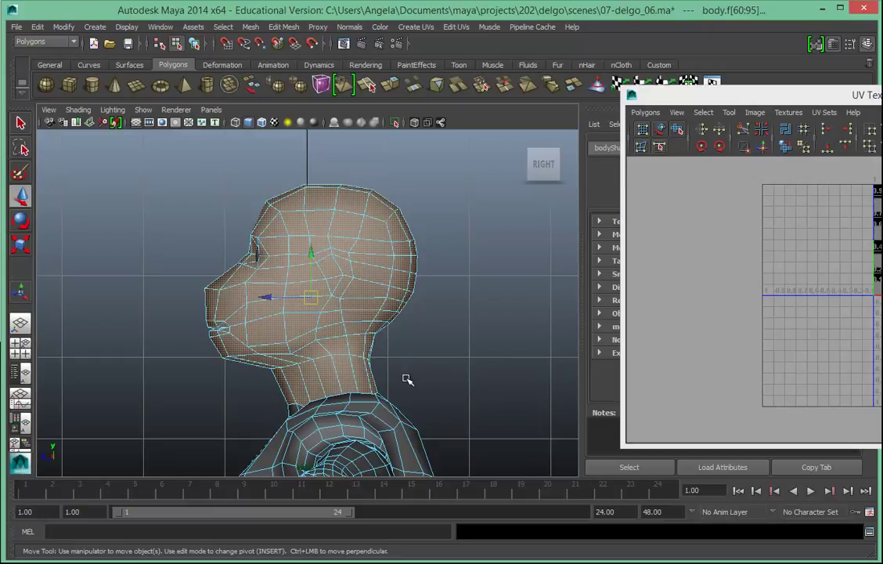
pyautogui.keyDown('ctrl'); pyautogui.moveTo(405, 377); pyautogui.dragTo(249, 382); pyautogui.keyUp('ctrl')
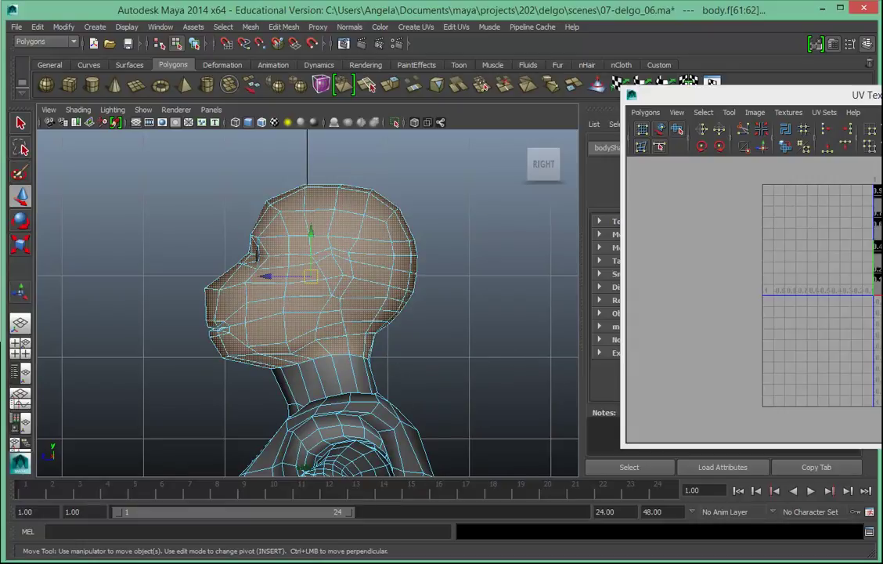
# Planar-map the head faces from the X axis, fitted to the bounding box, and shrink and move the shell into the lower-left UV quadrant.
pyautogui.moveTo(882, 97); pyautogui.dragTo(668, 96)
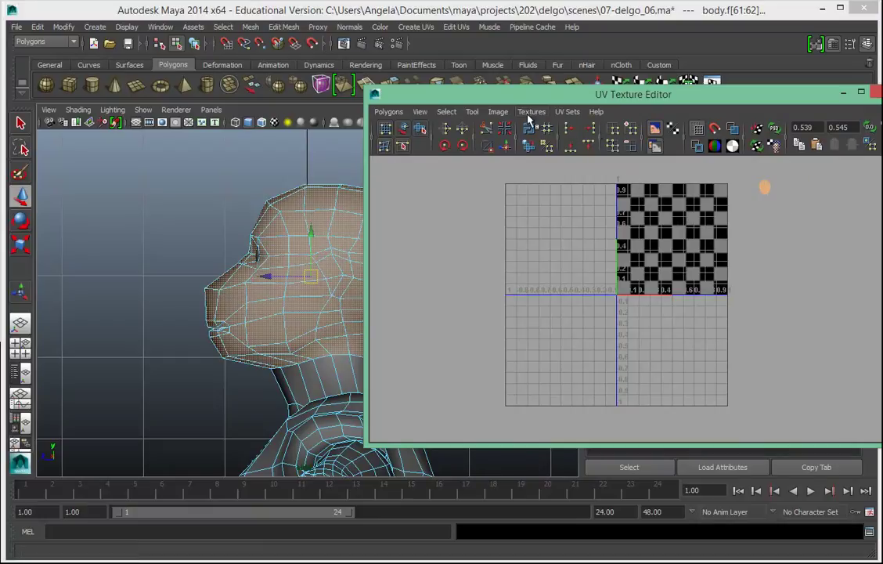
pyautogui.keyDown('alt'); pyautogui.moveTo(758, 223); pyautogui.dragTo(749, 299, button='middle'); pyautogui.keyUp('alt')
pyautogui.keyDown('alt'); pyautogui.moveTo(749, 300); pyautogui.dragTo(795, 298, button='right'); pyautogui.keyUp('alt')
pyautogui.keyDown('alt'); pyautogui.moveTo(795, 297); pyautogui.dragTo(678, 297, button='middle'); pyautogui.keyUp('alt')
pyautogui.keyDown('alt'); pyautogui.moveTo(678, 297); pyautogui.dragTo(843, 310, button='right'); pyautogui.keyUp('alt')
pyautogui.keyDown('alt'); pyautogui.moveTo(703, 291); pyautogui.dragTo(790, 282, button='middle'); pyautogui.keyUp('alt')
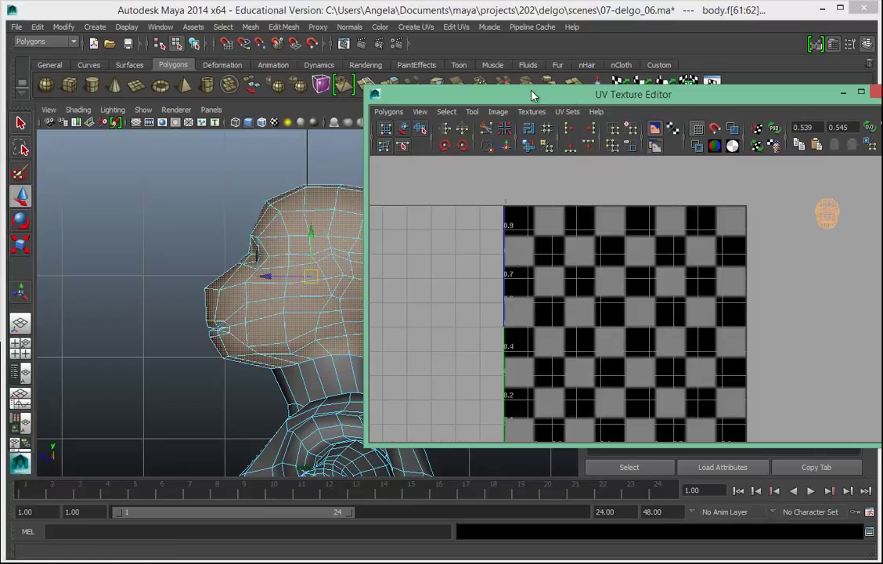
pyautogui.moveTo(608, 100); pyautogui.dragTo(581, 96)
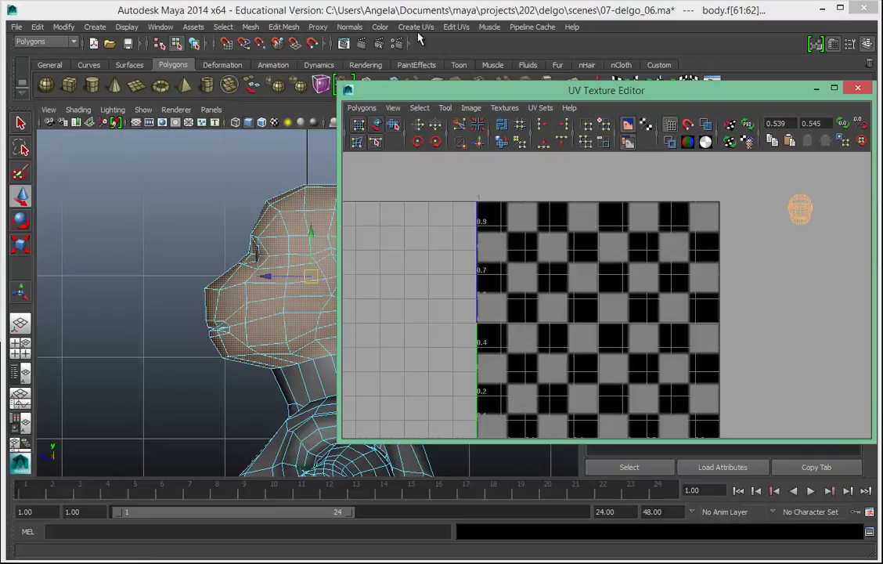
pyautogui.click(416, 28)
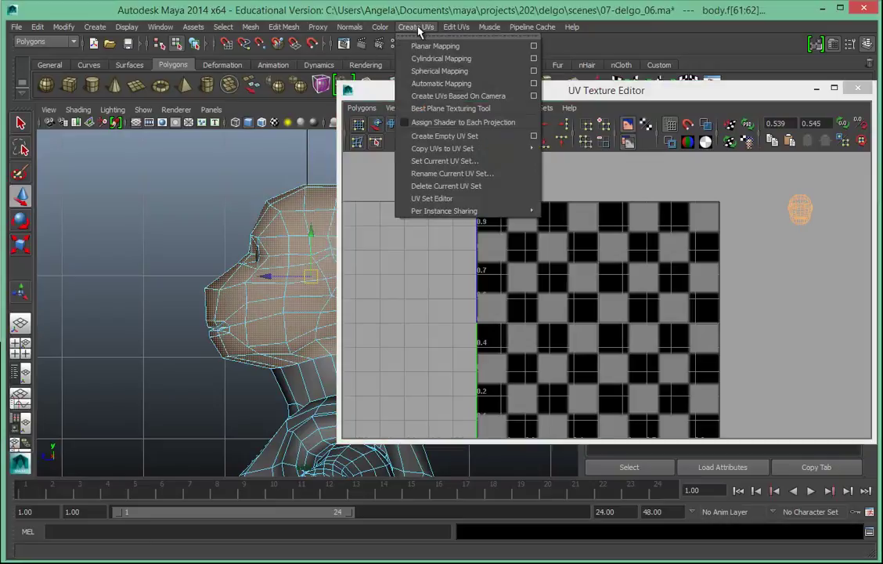
pyautogui.click(534, 46)
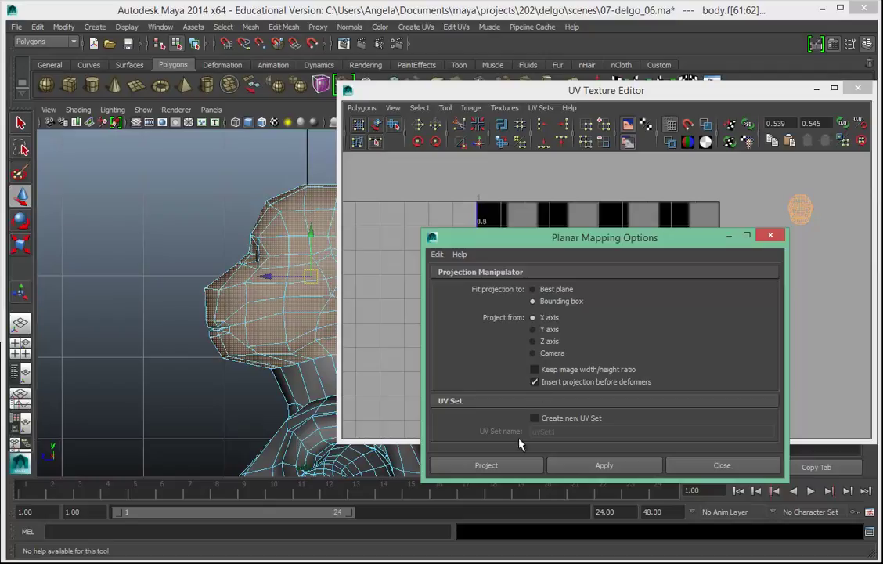
pyautogui.click(501, 469)
pyautogui.keyDown('alt'); pyautogui.moveTo(670, 304); pyautogui.dragTo(323, 300, button='right'); pyautogui.keyUp('alt')
pyautogui.moveTo(683, 227); pyautogui.dragTo(446, 401)
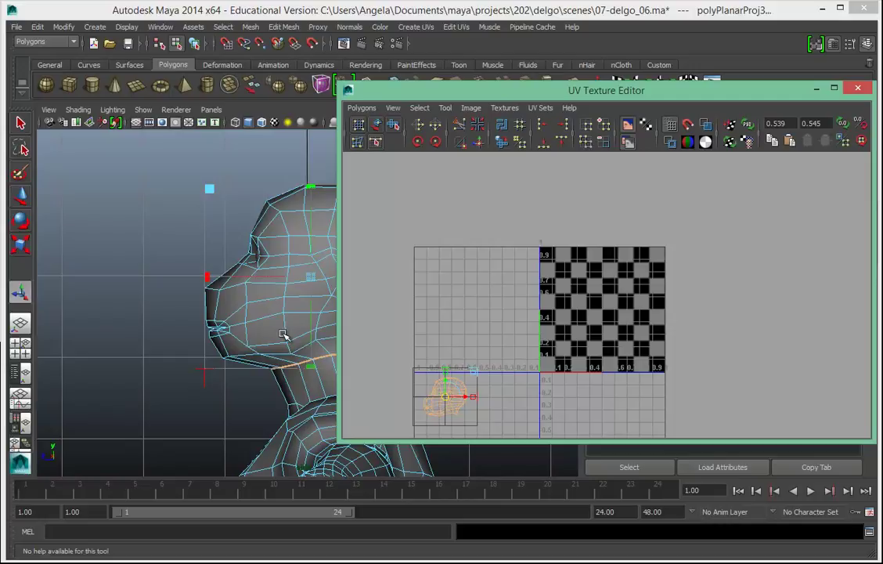
# Select the two central columns of torso faces in the front view, from the neck base down to the first row below the waist.
pyautogui.scroll(-8, 108, 325)
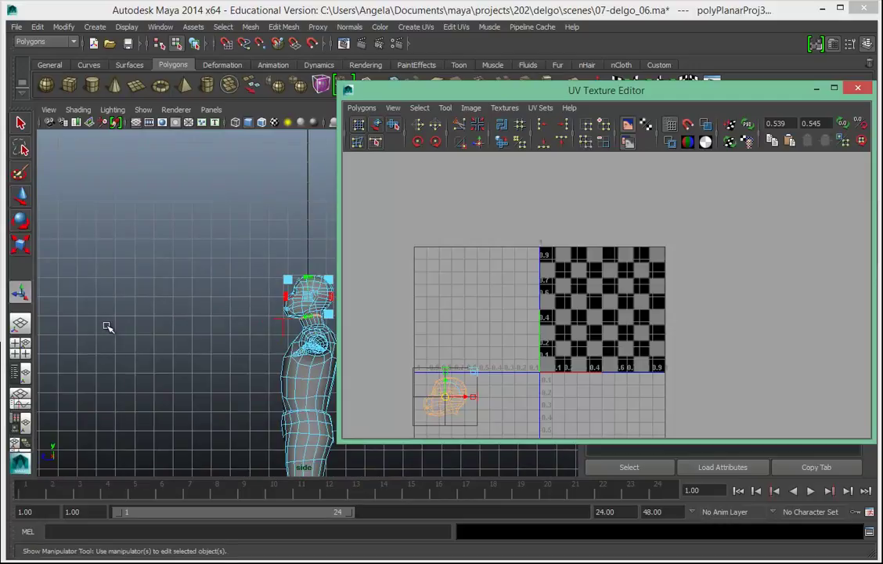
pyautogui.keyDown('alt'); pyautogui.moveTo(257, 381); pyautogui.dragTo(239, 232, button='middle'); pyautogui.keyUp('alt')
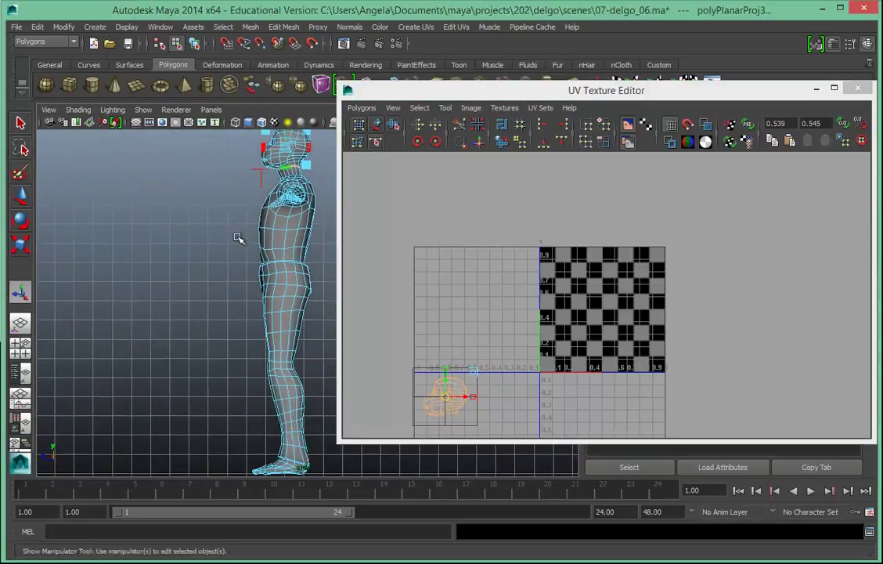
pyautogui.press('space')
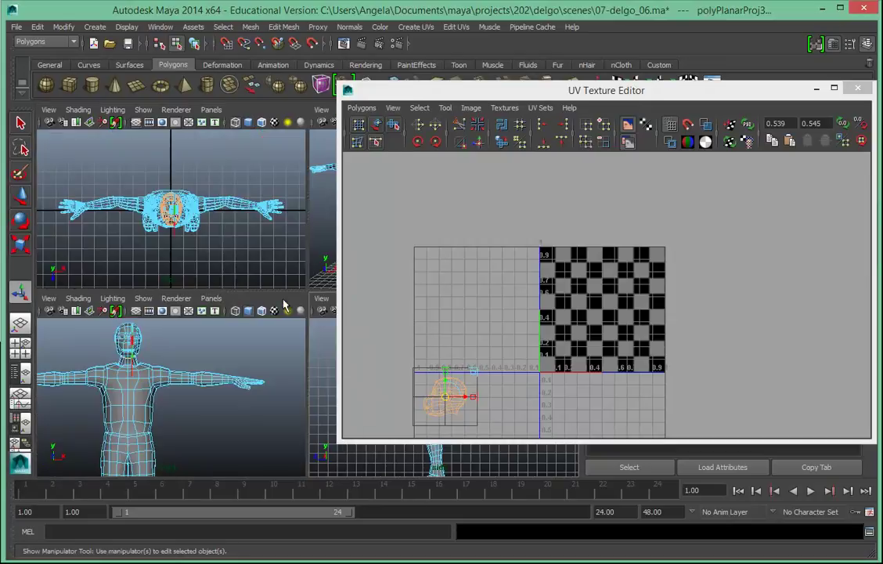
pyautogui.press('space')
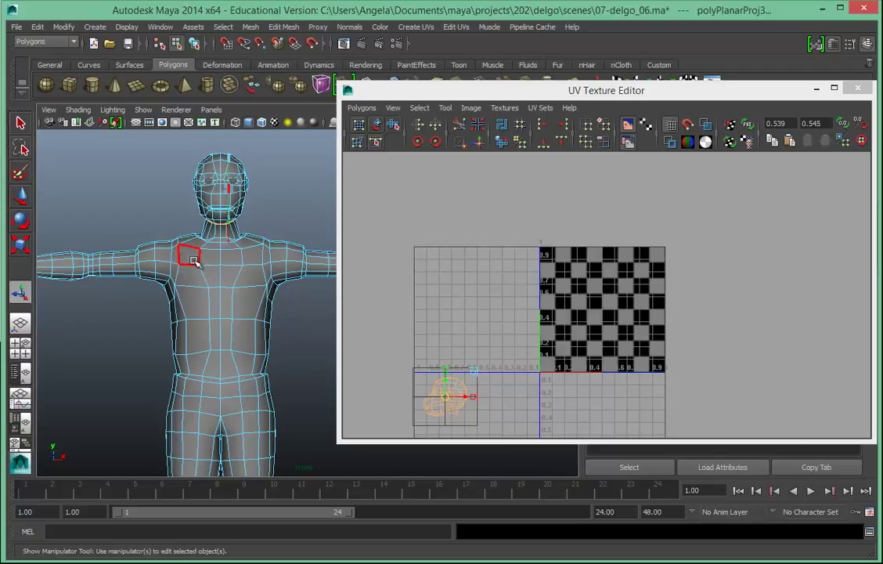
pyautogui.moveTo(339, 179); pyautogui.dragTo(556, 182)
pyautogui.keyDown('alt'); pyautogui.moveTo(224, 252); pyautogui.dragTo(303, 236, button='middle'); pyautogui.keyUp('alt')
pyautogui.keyDown('alt'); pyautogui.moveTo(303, 236); pyautogui.dragTo(467, 271, button='right'); pyautogui.keyUp('alt')
pyautogui.moveTo(433, 273)
pyautogui.keyDown('alt'); pyautogui.mouseDown(button='middle')
pyautogui.moveTo(446, 347)
pyautogui.moveTo(444, 285)
pyautogui.mouseUp(button='middle'); pyautogui.keyUp('alt')
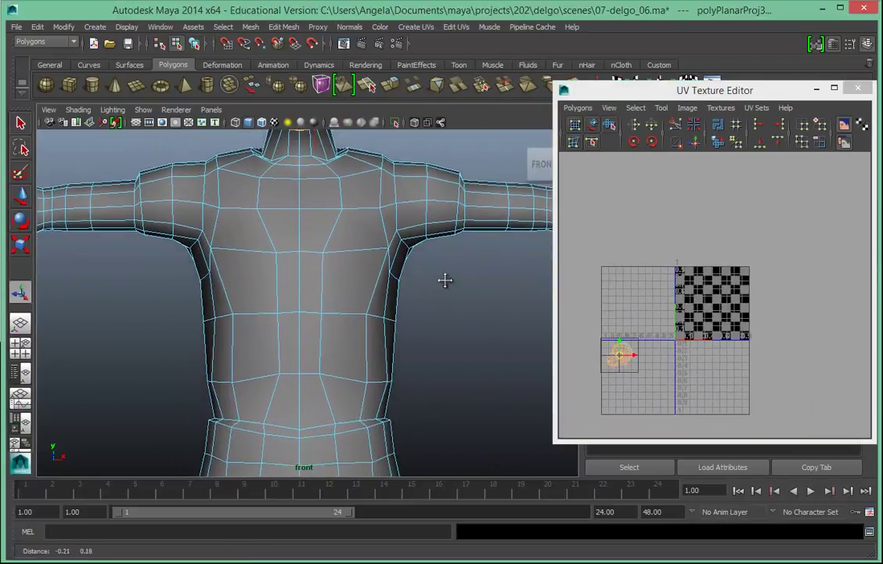
pyautogui.rightClick(278, 194)
pyautogui.moveTo(277, 194); pyautogui.dragTo(277, 224, button='right')
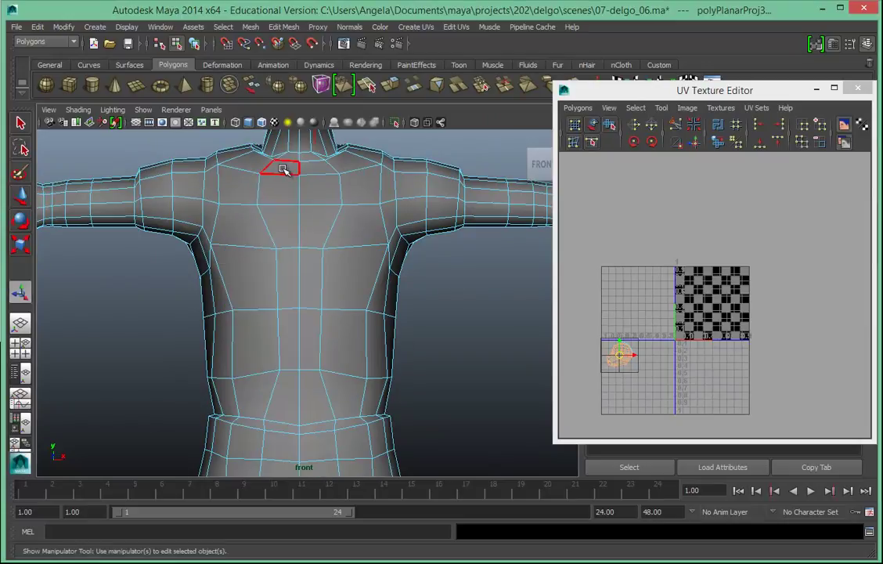
pyautogui.click(288, 155)
pyautogui.keyDown('shift'); pyautogui.click(305, 157); pyautogui.keyUp('shift')
pyautogui.keyDown('shift'); pyautogui.click(309, 168); pyautogui.keyUp('shift')
pyautogui.keyDown('shift'); pyautogui.click(285, 169); pyautogui.keyUp('shift')
pyautogui.keyDown('shift'); pyautogui.click(284, 194); pyautogui.keyUp('shift')
pyautogui.keyDown('shift'); pyautogui.click(317, 194); pyautogui.keyUp('shift')
pyautogui.keyDown('shift'); pyautogui.click(307, 228); pyautogui.keyUp('shift')
pyautogui.keyDown('shift'); pyautogui.click(288, 239); pyautogui.keyUp('shift')
pyautogui.keyDown('shift'); pyautogui.click(290, 264); pyautogui.keyUp('shift')
pyautogui.keyDown('shift'); pyautogui.click(309, 324); pyautogui.keyUp('shift')
pyautogui.keyDown('shift'); pyautogui.click(290, 331); pyautogui.keyUp('shift')
pyautogui.keyDown('shift'); pyautogui.click(292, 397); pyautogui.keyUp('shift')
pyautogui.keyDown('shift'); pyautogui.click(309, 397); pyautogui.keyUp('shift')
pyautogui.keyDown('shift'); pyautogui.click(309, 399); pyautogui.keyUp('shift')
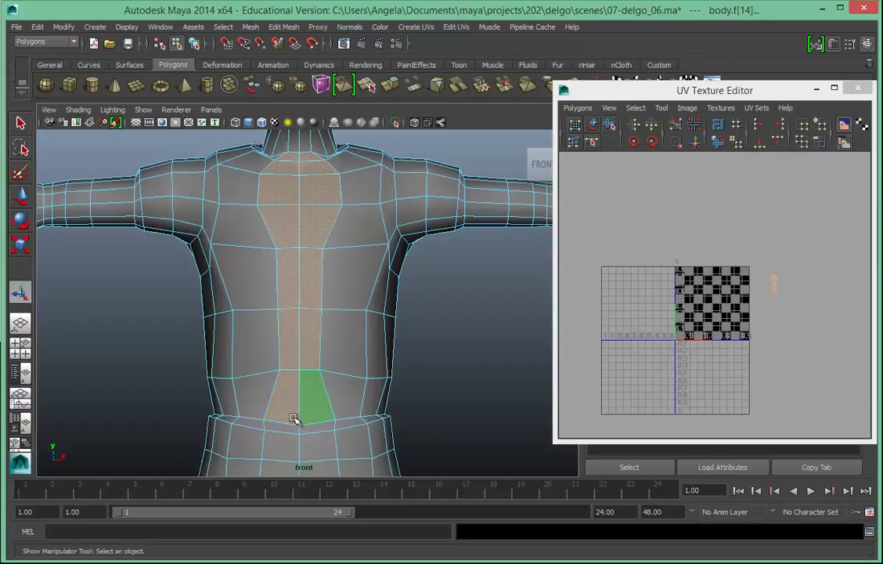
pyautogui.keyDown('shift'); pyautogui.click(284, 427); pyautogui.keyUp('shift')
pyautogui.keyDown('shift'); pyautogui.click(328, 426); pyautogui.keyUp('shift')
pyautogui.keyDown('shift'); pyautogui.click(311, 443); pyautogui.keyUp('shift')
pyautogui.keyDown('shift'); pyautogui.click(287, 447); pyautogui.keyUp('shift')
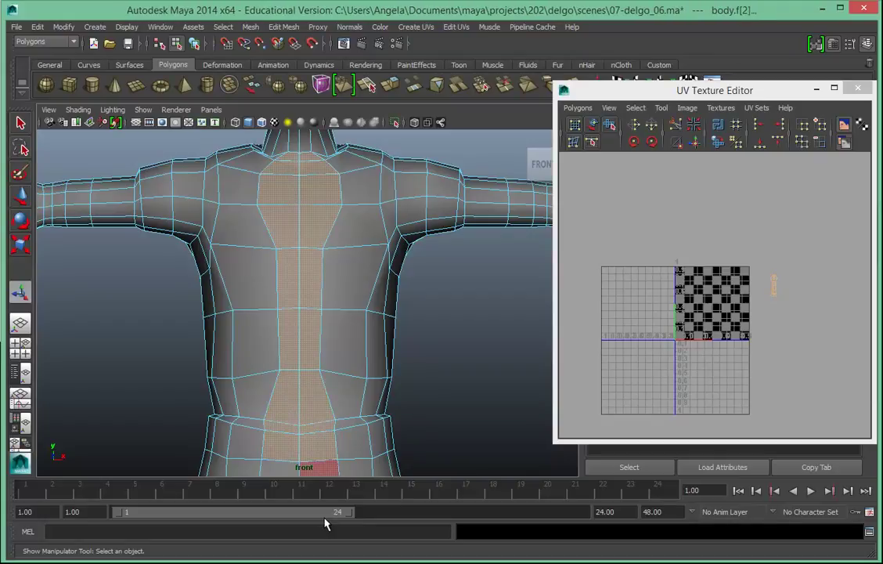
# Add the outer column of front torso faces on the character's right side, from the abdomen up to the shoulder.
pyautogui.keyDown('shift'); pyautogui.click(253, 397); pyautogui.keyUp('shift')
pyautogui.keyDown('shift'); pyautogui.click(257, 333); pyautogui.keyUp('shift')
pyautogui.keyDown('shift'); pyautogui.click(257, 270); pyautogui.keyUp('shift')
pyautogui.keyDown('shift'); pyautogui.click(252, 222); pyautogui.keyUp('shift')
pyautogui.keyDown('shift'); pyautogui.click(251, 186); pyautogui.keyUp('shift')
pyautogui.keyDown('shift'); pyautogui.click(253, 168); pyautogui.keyUp('shift')
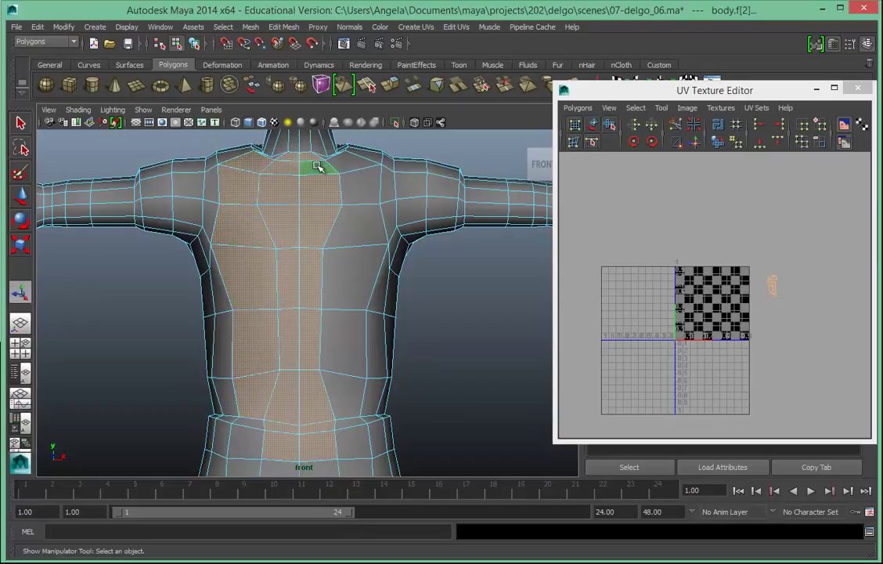
# Add the outer column of front torso faces on the character's left side and the outer faces just below the waist on both sides.
pyautogui.keyDown('shift'); pyautogui.click(346, 164); pyautogui.keyUp('shift')
pyautogui.keyDown('shift'); pyautogui.click(350, 196); pyautogui.keyUp('shift')
pyautogui.keyDown('shift'); pyautogui.click(354, 238); pyautogui.keyUp('shift')
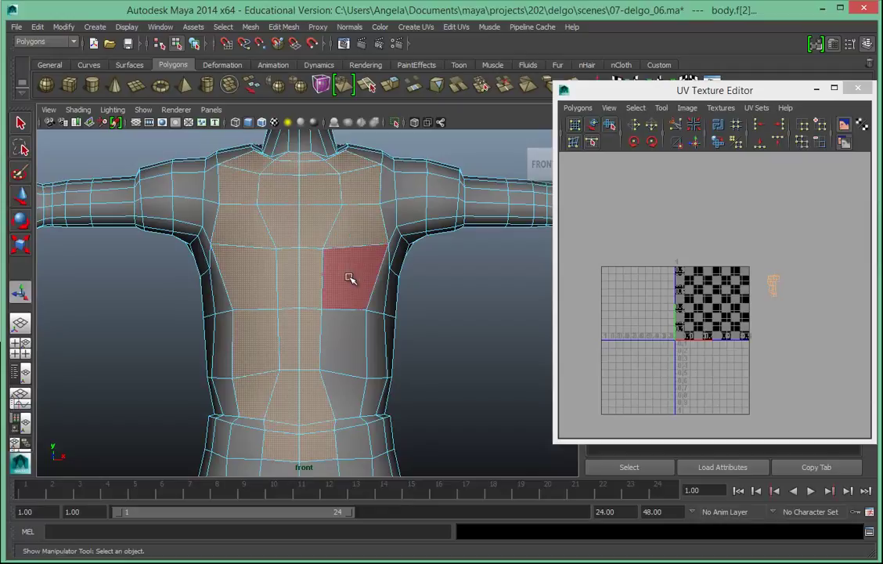
pyautogui.keyDown('shift'); pyautogui.click(352, 279); pyautogui.keyUp('shift')
pyautogui.keyDown('shift'); pyautogui.click(353, 370); pyautogui.keyUp('shift')
pyautogui.keyDown('shift'); pyautogui.click(349, 403); pyautogui.keyUp('shift')
pyautogui.keyDown('shift'); pyautogui.click(350, 424); pyautogui.keyUp('shift')
pyautogui.keyDown('shift'); pyautogui.click(349, 438); pyautogui.keyUp('shift')
pyautogui.keyDown('shift'); pyautogui.click(250, 440); pyautogui.keyUp('shift')
pyautogui.keyDown('shift'); pyautogui.click(251, 422); pyautogui.keyUp('shift')
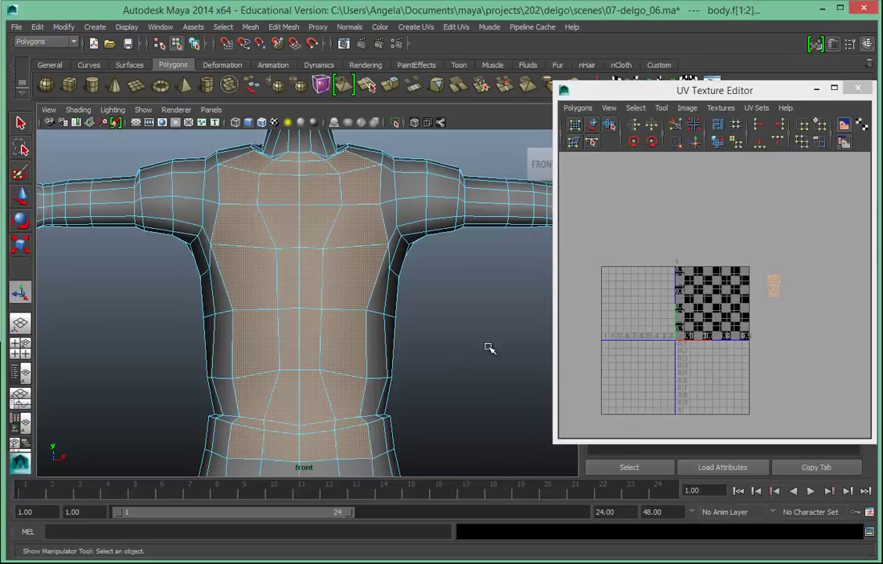
# Inspect the character's back in the perspective view and remove the three stray back faces from the selection.
pyautogui.scroll(3, 772, 332)
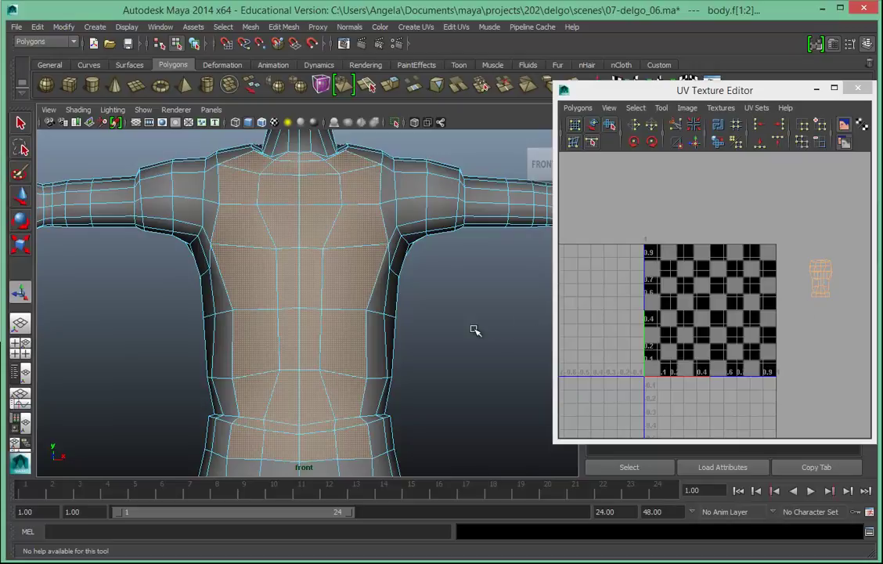
pyautogui.keyDown('alt'); pyautogui.moveTo(499, 293); pyautogui.dragTo(376, 291, button='right'); pyautogui.keyUp('alt')
pyautogui.keyDown('alt'); pyautogui.moveTo(473, 316); pyautogui.dragTo(419, 336); pyautogui.keyUp('alt')
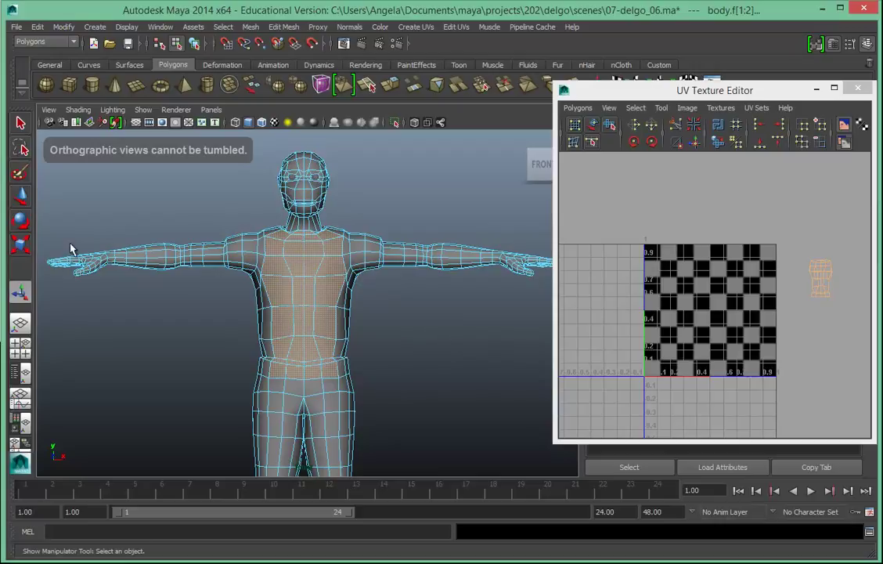
pyautogui.click(21, 326)
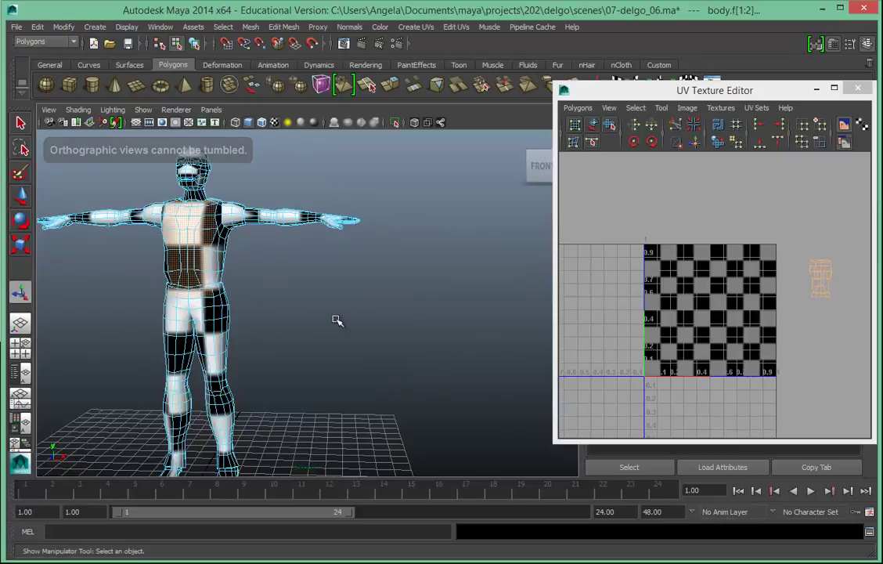
pyautogui.keyDown('alt'); pyautogui.moveTo(254, 314); pyautogui.dragTo(179, 357); pyautogui.keyUp('alt')
pyautogui.keyDown('alt'); pyautogui.moveTo(238, 272); pyautogui.dragTo(167, 207); pyautogui.keyUp('alt')
pyautogui.keyDown('alt'); pyautogui.moveTo(167, 206); pyautogui.dragTo(337, 248, button='right'); pyautogui.keyUp('alt')
pyautogui.keyDown('alt'); pyautogui.moveTo(336, 249); pyautogui.dragTo(146, 271, button='middle'); pyautogui.keyUp('alt')
pyautogui.keyDown('alt'); pyautogui.moveTo(122, 274); pyautogui.dragTo(274, 263, button='right'); pyautogui.keyUp('alt')
pyautogui.keyDown('alt'); pyautogui.moveTo(274, 260); pyautogui.dragTo(280, 278); pyautogui.keyUp('alt')
pyautogui.keyDown('alt'); pyautogui.moveTo(327, 244); pyautogui.dragTo(309, 356, button='middle'); pyautogui.keyUp('alt')
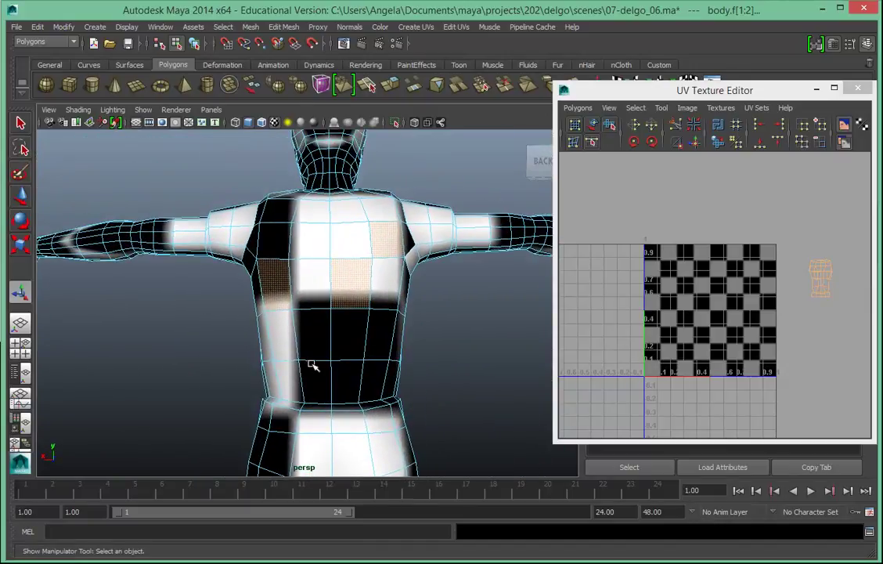
pyautogui.keyDown('ctrl'); pyautogui.click(378, 232); pyautogui.keyUp('ctrl')
pyautogui.keyDown('ctrl'); pyautogui.click(355, 279); pyautogui.keyUp('ctrl')
pyautogui.keyDown('ctrl'); pyautogui.click(279, 282); pyautogui.keyUp('ctrl')
# Planar-map the front torso faces from the Z axis, fitted to the bounding box, and shrink and move the projection below the checker tile.
pyautogui.keyDown('alt'); pyautogui.moveTo(444, 363); pyautogui.dragTo(319, 362, button='right'); pyautogui.keyUp('alt')
pyautogui.keyDown('alt'); pyautogui.moveTo(229, 332); pyautogui.dragTo(501, 339); pyautogui.keyUp('alt')
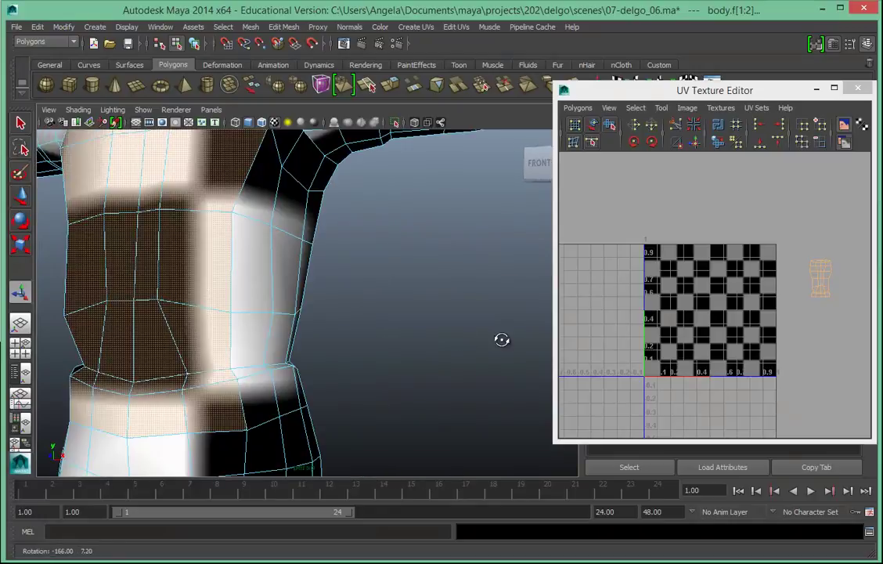
pyautogui.keyDown('alt'); pyautogui.moveTo(356, 289); pyautogui.dragTo(214, 288, button='right'); pyautogui.keyUp('alt')
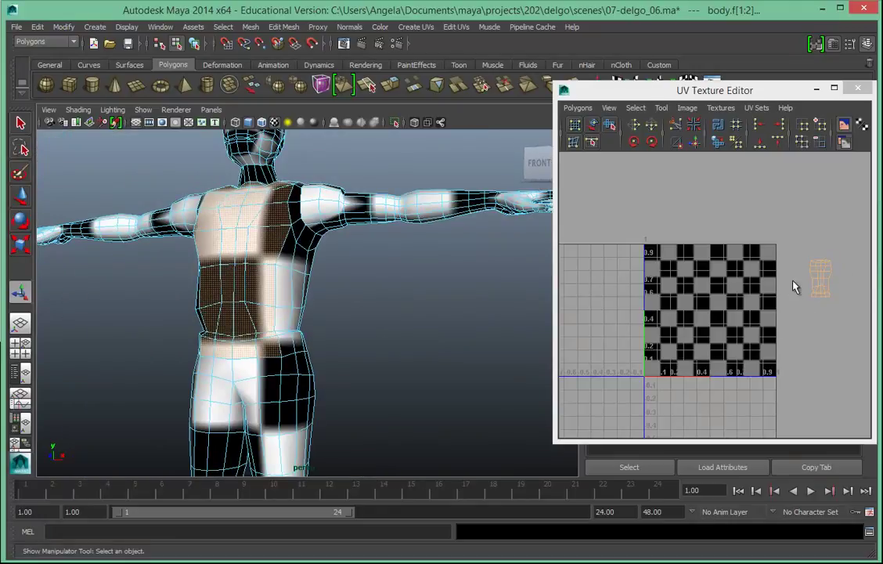
pyautogui.moveTo(436, 306)
pyautogui.keyDown('alt'); pyautogui.mouseDown()
pyautogui.moveTo(459, 317)
pyautogui.moveTo(428, 315)
pyautogui.moveTo(429, 306)
pyautogui.mouseUp(); pyautogui.keyUp('alt')
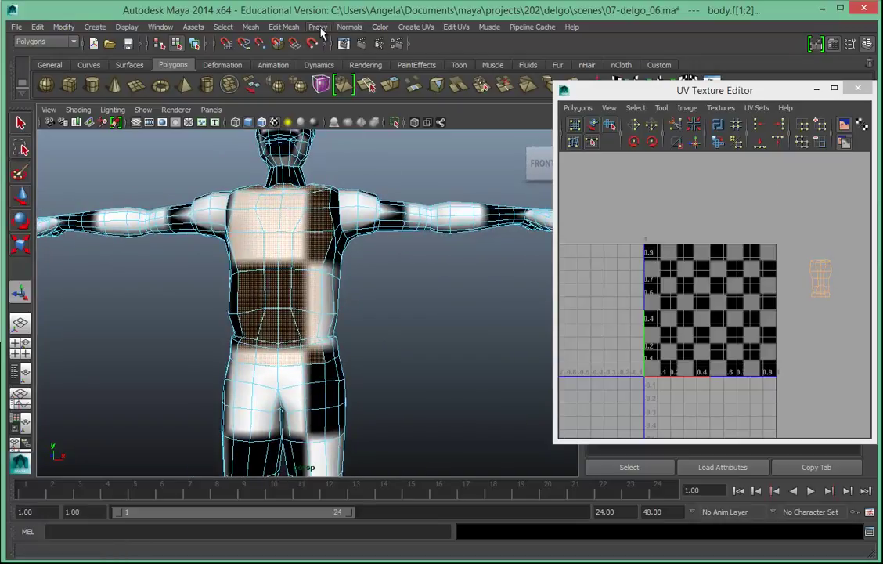
pyautogui.click(411, 27)
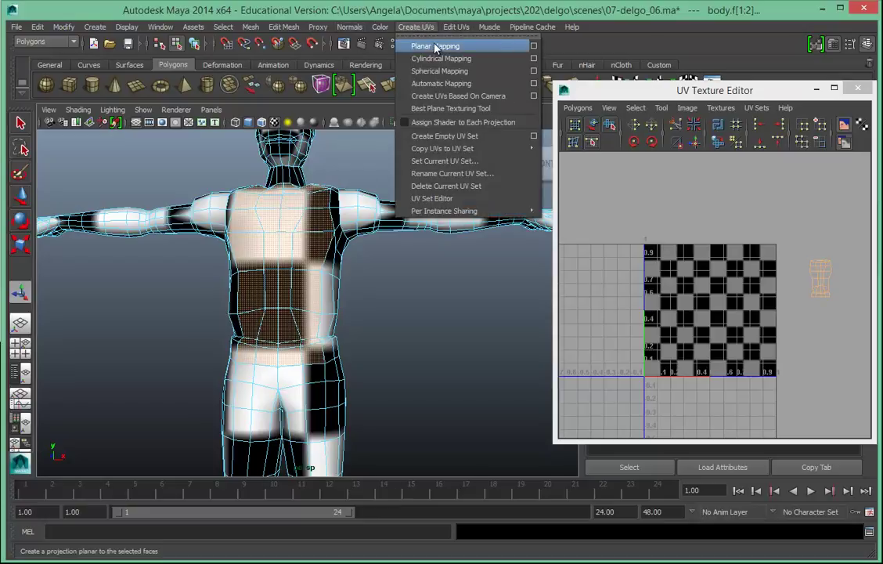
pyautogui.click(533, 47)
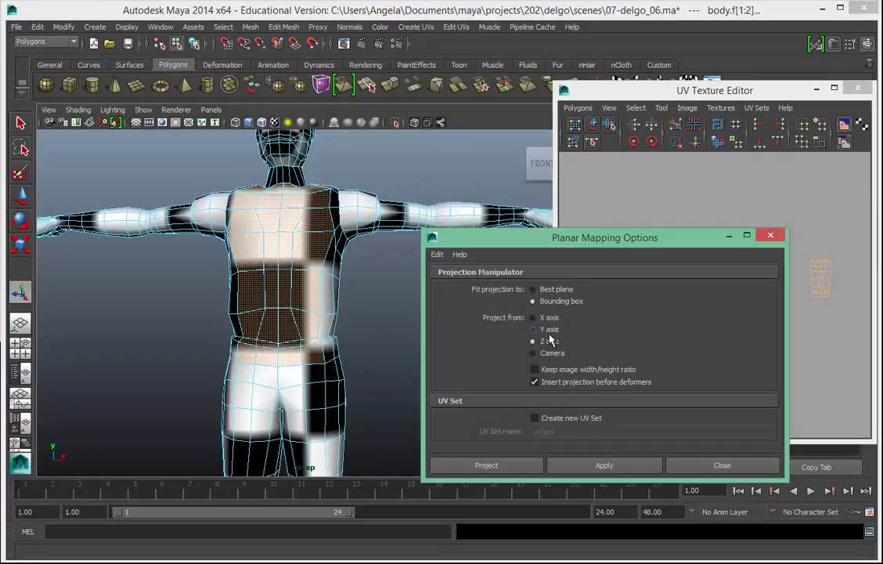
pyautogui.click(486, 465)
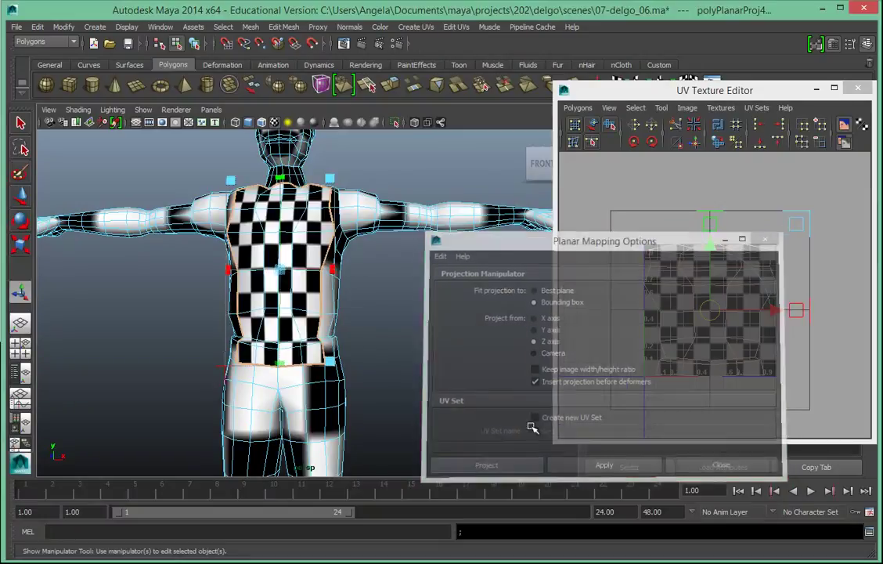
pyautogui.moveTo(796, 224); pyautogui.dragTo(717, 420)
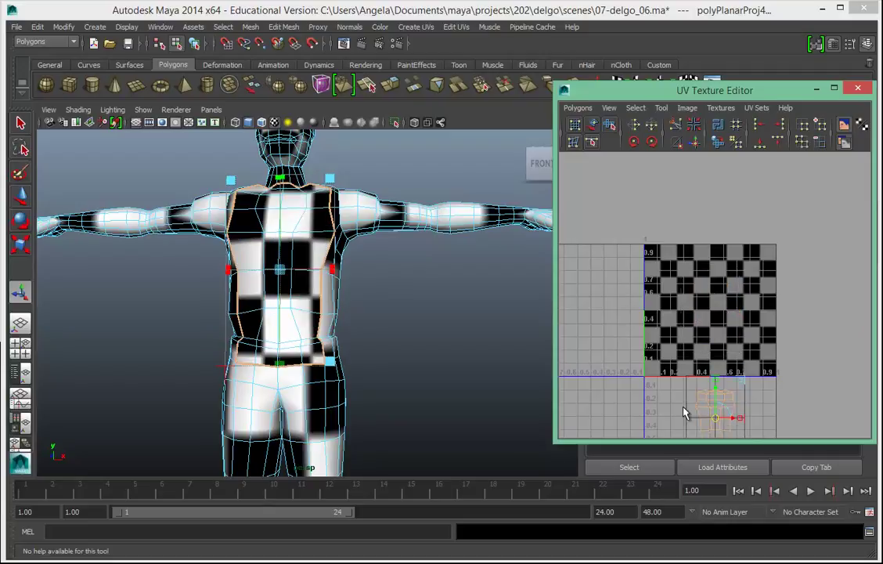
# Return the body to object mode and enlarge the UV Texture Editor until all the UV shells are in view.
pyautogui.keyDown('alt'); pyautogui.moveTo(438, 331); pyautogui.dragTo(288, 324, button='right'); pyautogui.keyUp('alt')
pyautogui.moveTo(346, 259); pyautogui.dragTo(405, 248, button='right')
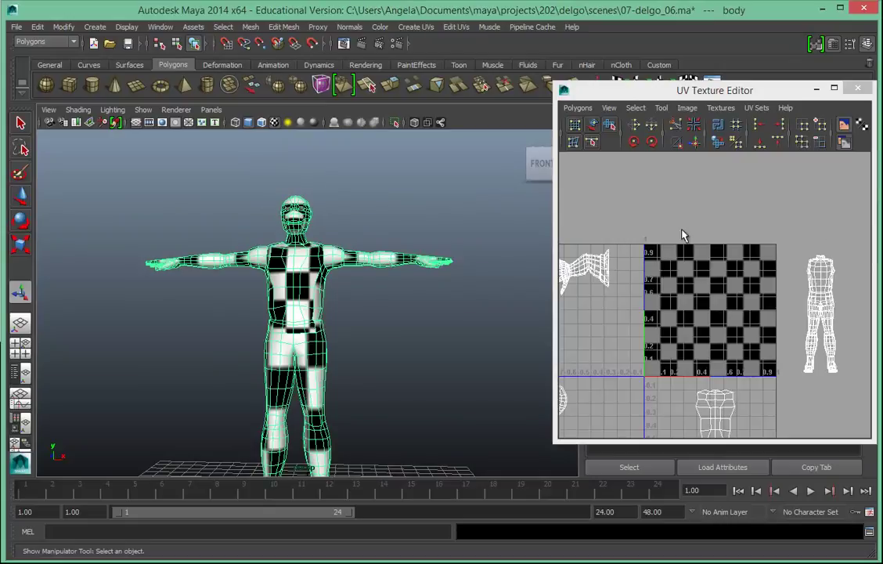
pyautogui.moveTo(734, 92); pyautogui.dragTo(714, 79)
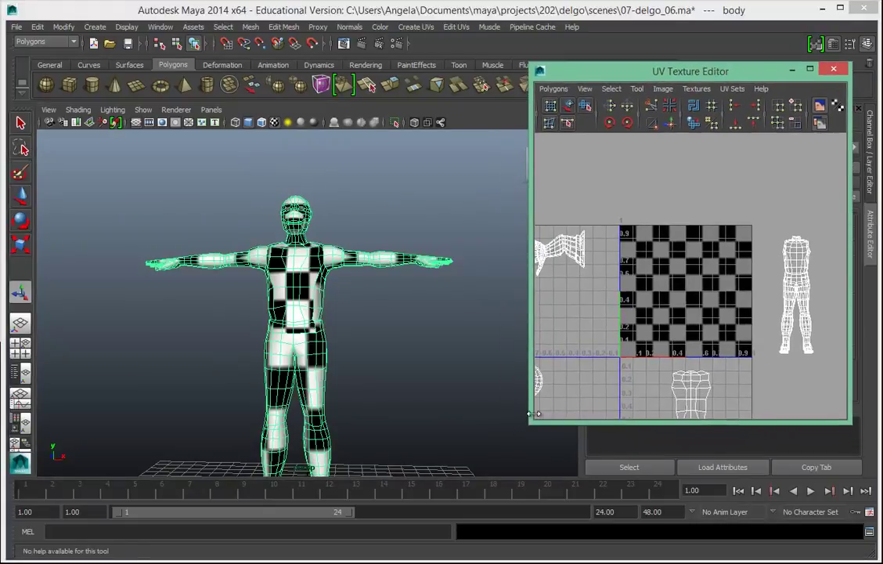
pyautogui.moveTo(531, 422); pyautogui.dragTo(256, 471)
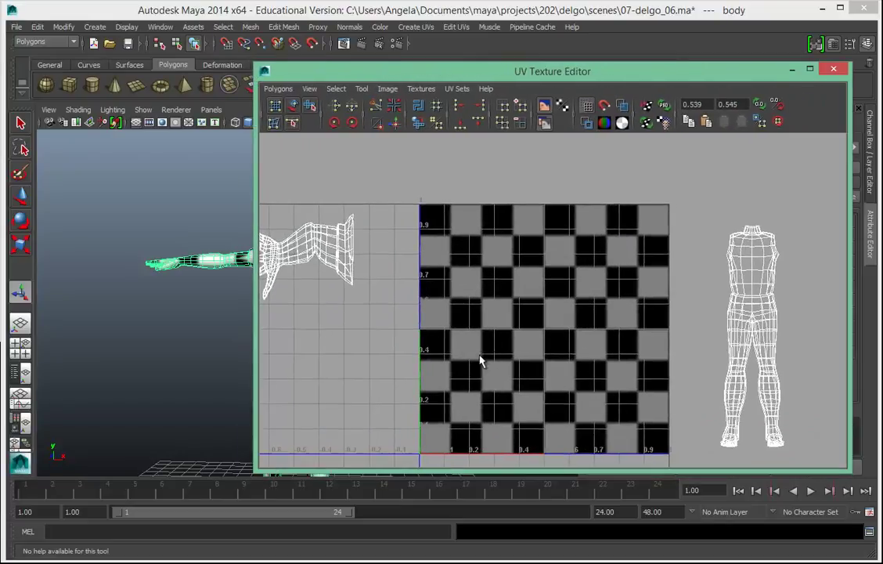
pyautogui.scroll(-4, 524, 329)
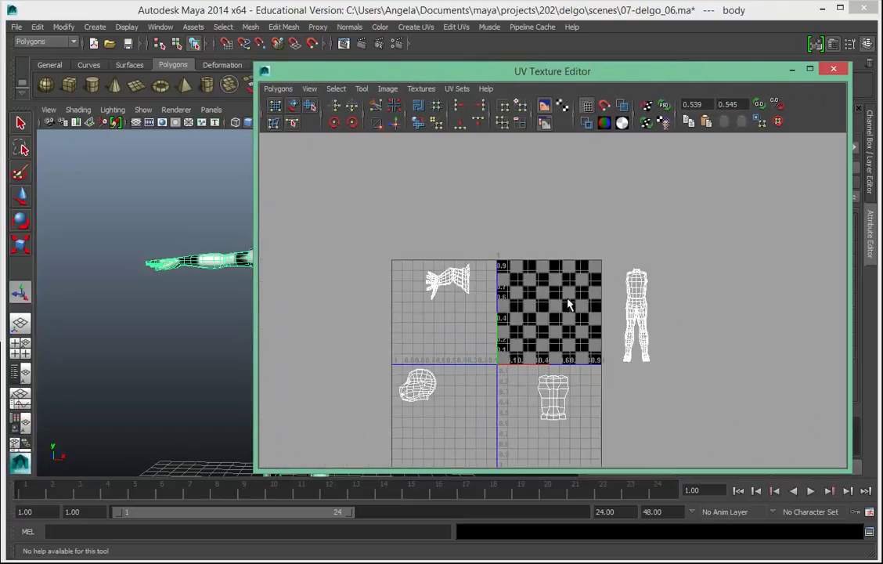
# Move the torso-and-legs UV shell into the right side of the checker tile and the arm shell into its upper-left corner.
pyautogui.moveTo(633, 278); pyautogui.dragTo(659, 280, button='right')
pyautogui.moveTo(608, 260); pyautogui.dragTo(686, 402)
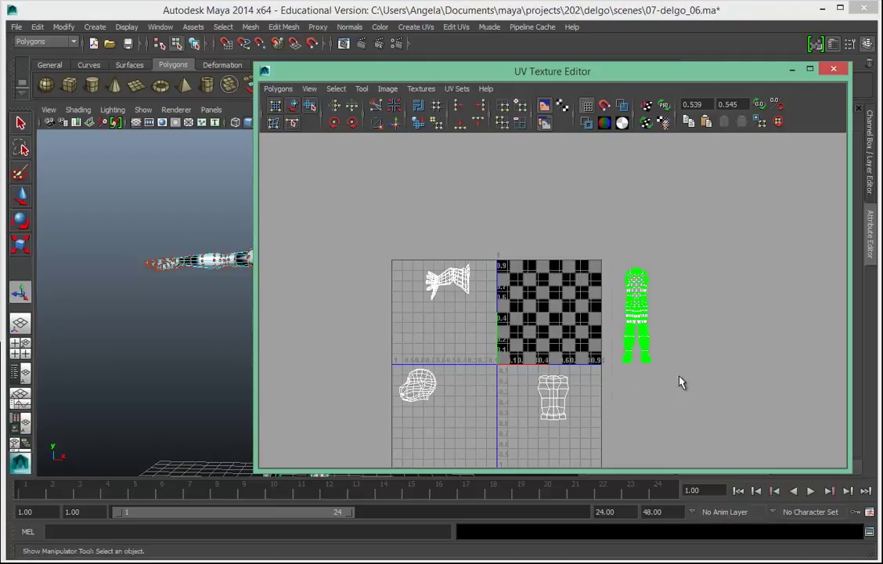
pyautogui.press('w')
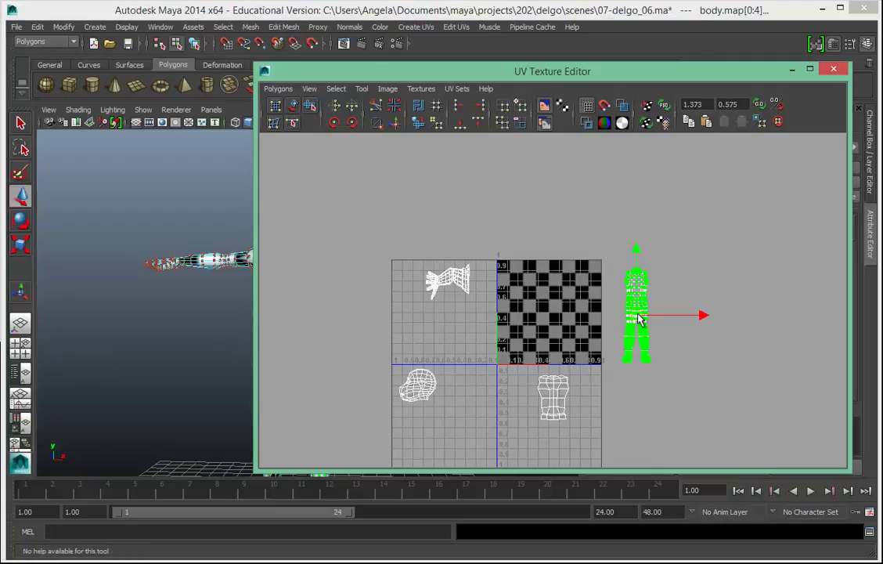
pyautogui.moveTo(639, 318); pyautogui.dragTo(585, 314)
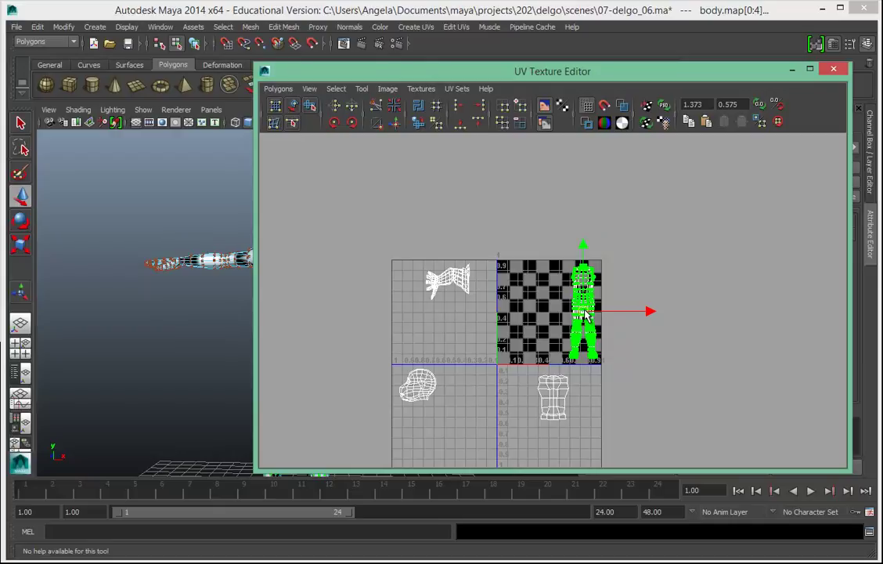
pyautogui.moveTo(472, 315); pyautogui.dragTo(474, 314)
pyautogui.moveTo(447, 283); pyautogui.dragTo(525, 282)
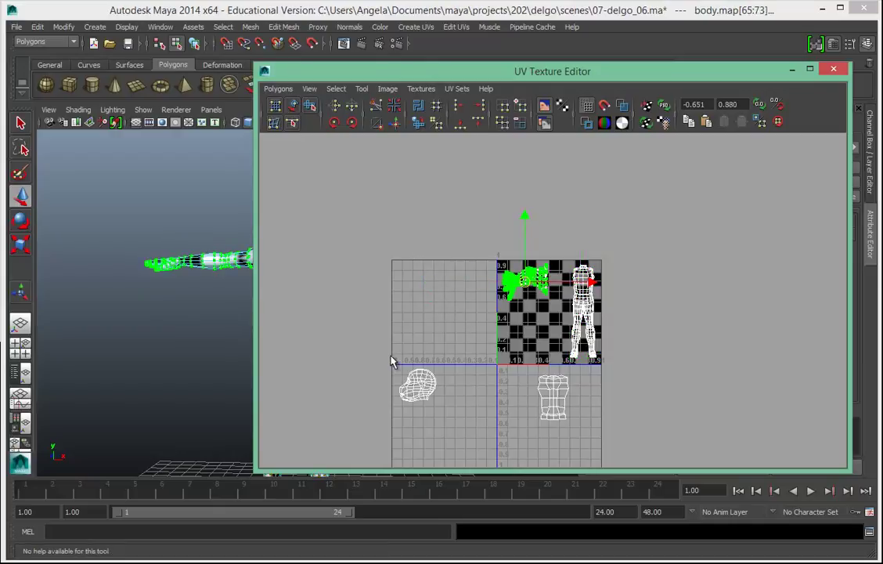
pyautogui.moveTo(482, 419); pyautogui.dragTo(482, 418)
pyautogui.moveTo(396, 344); pyautogui.dragTo(475, 356)
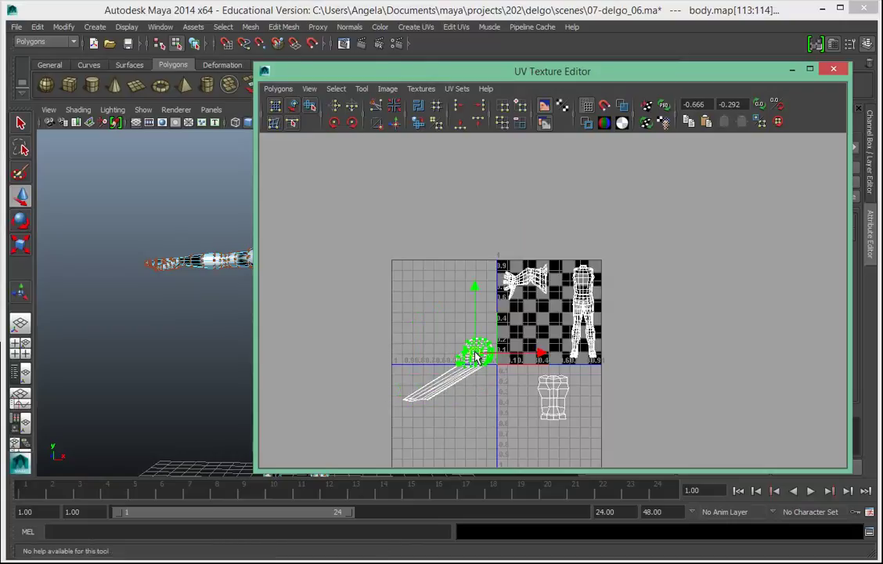
pyautogui.hotkey('ctrl', 'z')
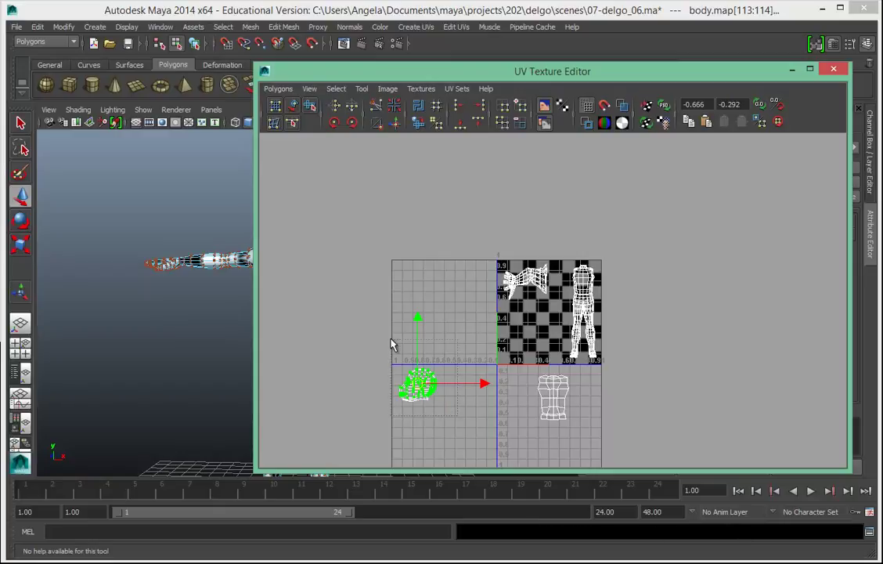
# Select all UVs of the head shell and move the shell below the checker tile, beside the front torso shell.
pyautogui.moveTo(391, 341); pyautogui.dragTo(390, 341)
pyautogui.moveTo(416, 386); pyautogui.dragTo(538, 392)
pyautogui.click(634, 427)
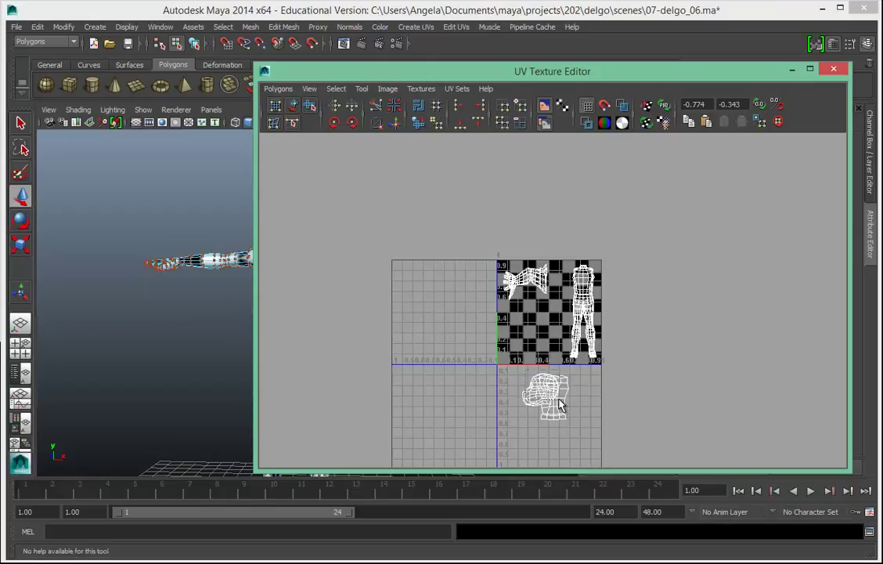
pyautogui.hotkey('ctrl', 'z')
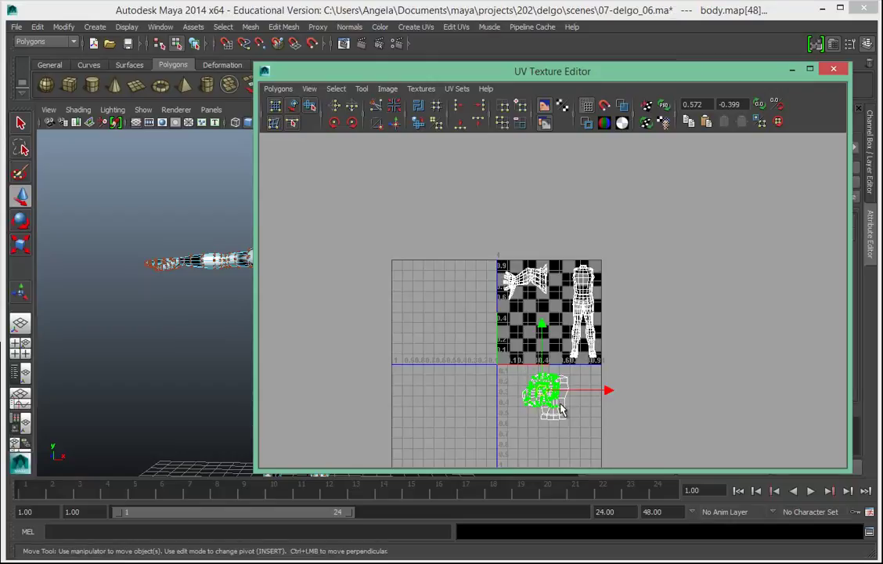
pyautogui.moveTo(541, 391); pyautogui.dragTo(485, 388)
pyautogui.hotkey('ctrl', 'z')
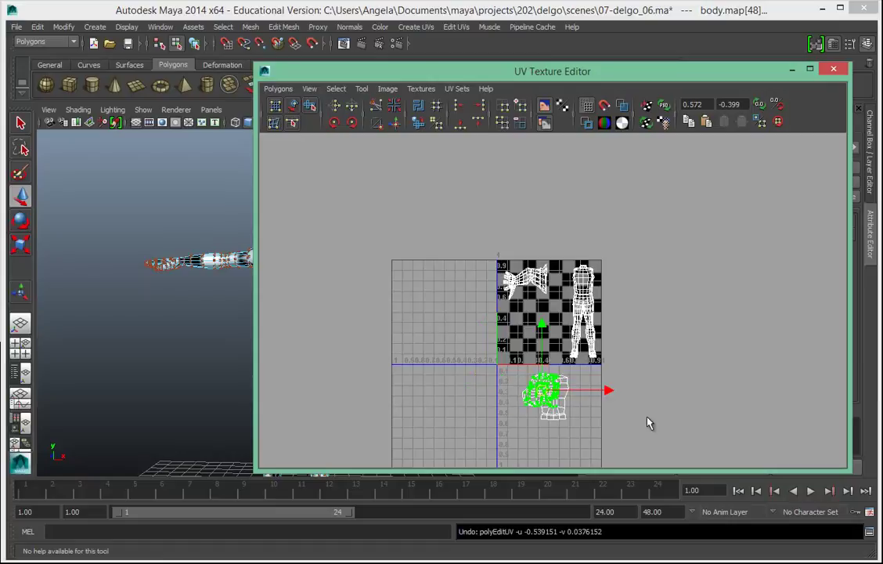
# Expand a single UV selection on the front torso to its whole shell and move that shell clear of the head shell.
pyautogui.click(568, 416)
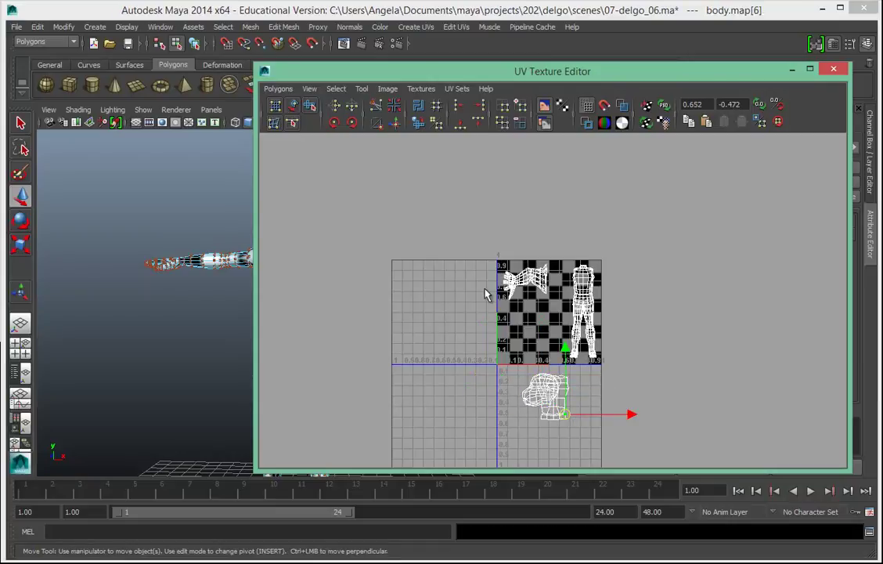
pyautogui.scroll(3, 585, 385)
pyautogui.keyDown('alt'); pyautogui.moveTo(594, 380); pyautogui.dragTo(584, 223, button='middle'); pyautogui.keyUp('alt')
pyautogui.keyDown('alt'); pyautogui.moveTo(466, 313); pyautogui.dragTo(719, 320, button='right'); pyautogui.keyUp('alt')
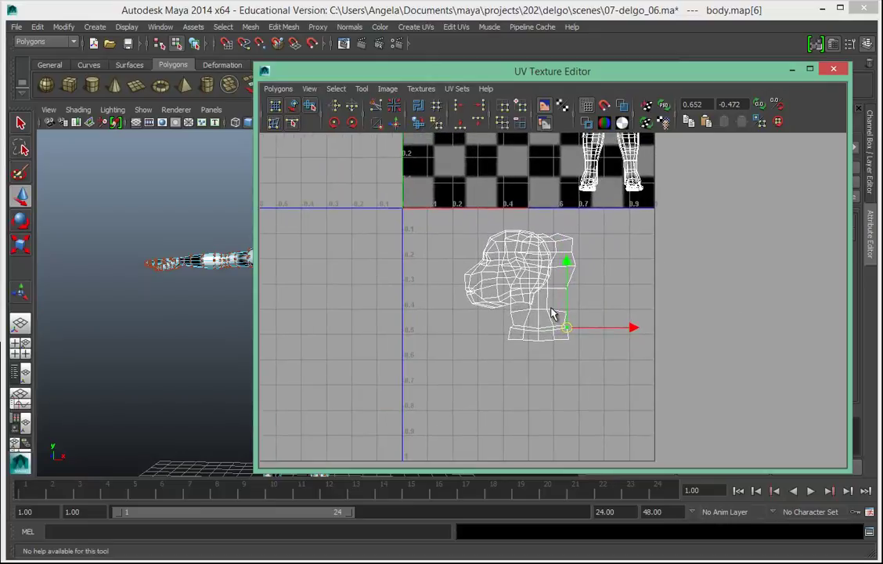
pyautogui.rightClick(540, 310)
pyautogui.moveTo(539, 308); pyautogui.dragTo(580, 310, button='right')
pyautogui.click(546, 310)
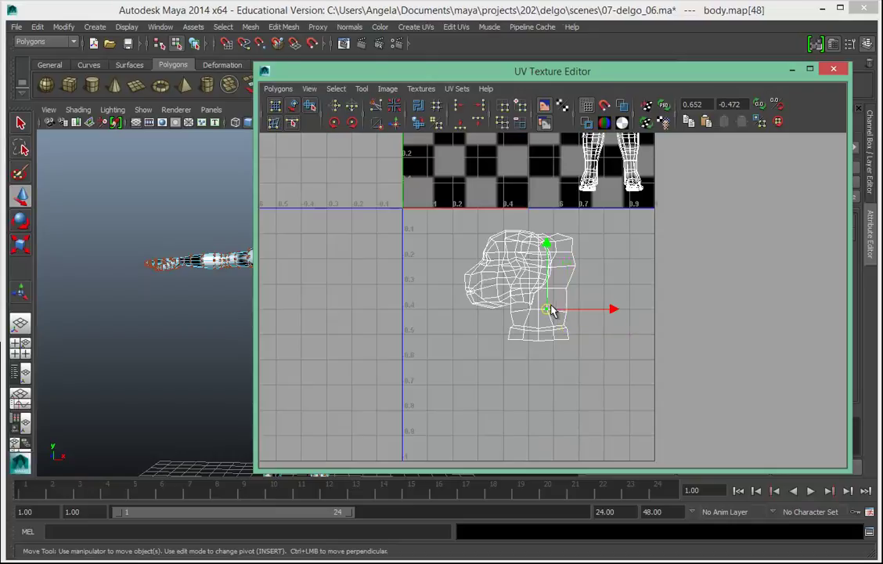
pyautogui.click(336, 89)
pyautogui.click(348, 134)
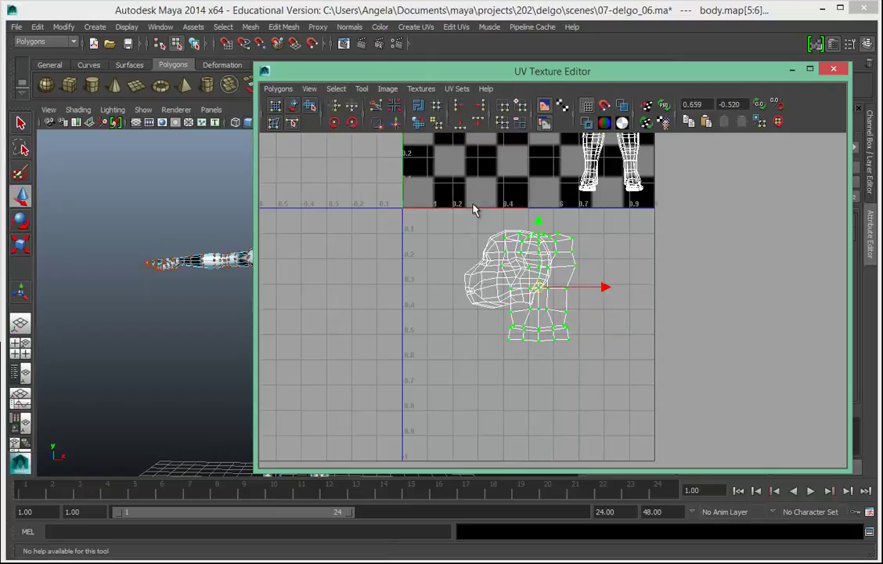
pyautogui.moveTo(552, 317); pyautogui.dragTo(612, 359)
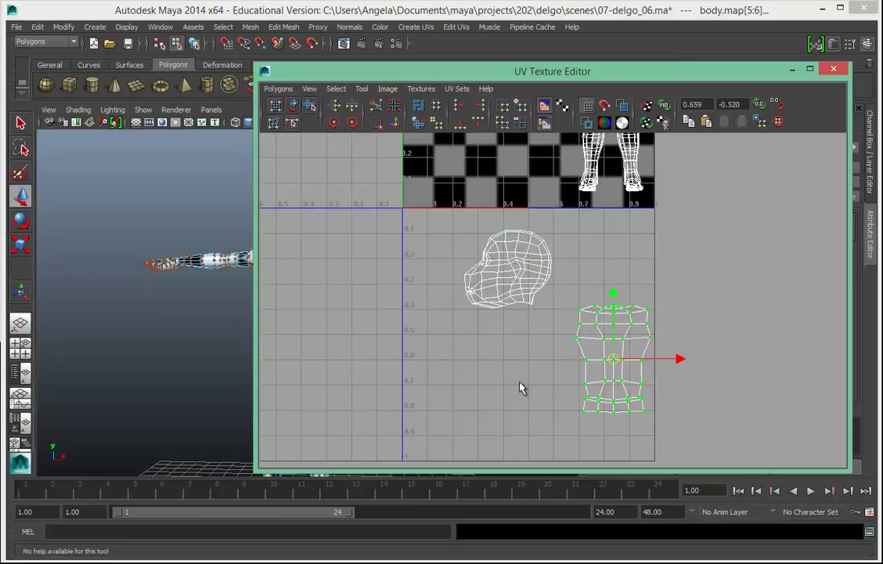
# Move the front torso shell into the checker tile beside the legs and the head shell into the tile's lower-left corner.
pyautogui.scroll(-5, 591, 346)
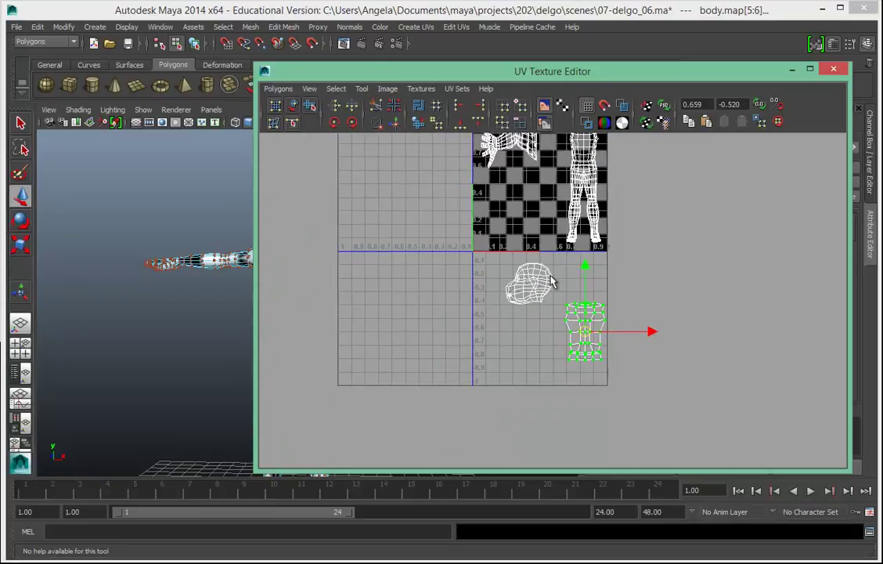
pyautogui.keyDown('alt'); pyautogui.moveTo(690, 272); pyautogui.dragTo(693, 349, button='middle'); pyautogui.keyUp('alt')
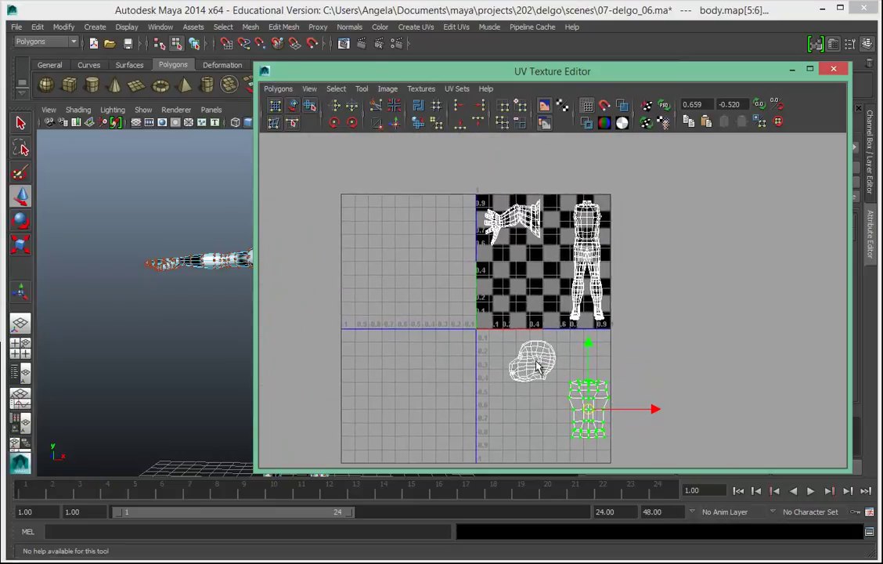
pyautogui.moveTo(587, 412); pyautogui.dragTo(571, 365)
pyautogui.moveTo(561, 329); pyautogui.dragTo(552, 274)
pyautogui.moveTo(558, 387); pyautogui.dragTo(483, 330)
pyautogui.moveTo(535, 357); pyautogui.dragTo(513, 299)
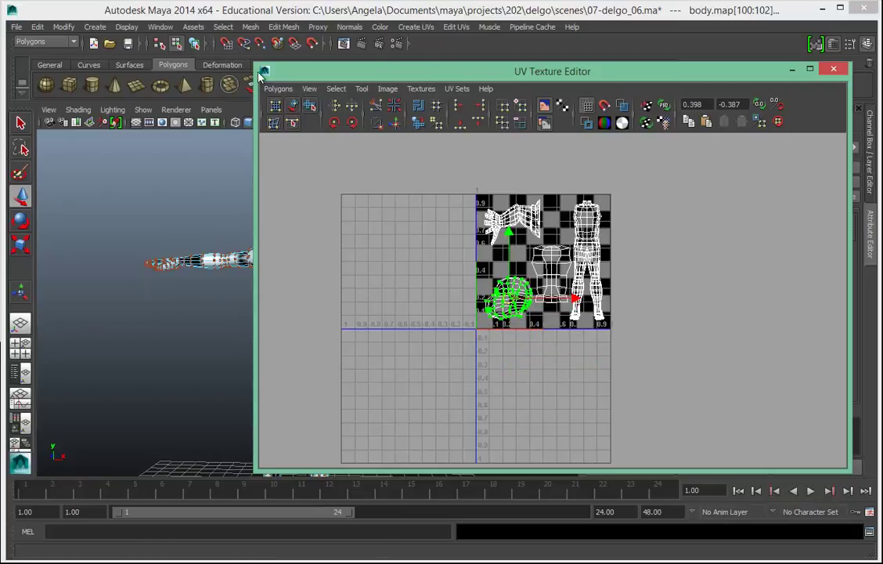
# Shrink the UV Texture Editor to uncover the character and return the body to object mode.
pyautogui.keyDown('alt'); pyautogui.moveTo(480, 352); pyautogui.dragTo(533, 329, button='right'); pyautogui.keyUp('alt')
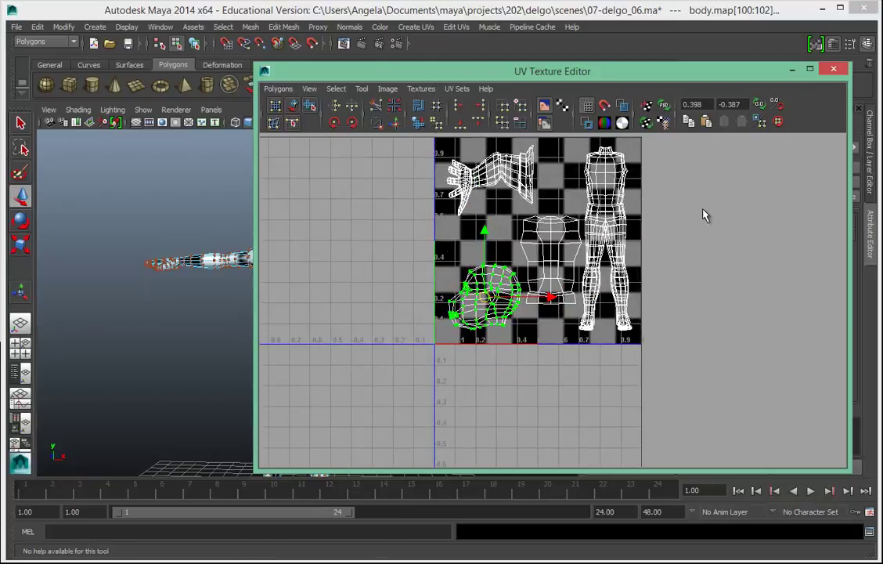
pyautogui.moveTo(255, 64); pyautogui.dragTo(505, 139)
pyautogui.moveTo(394, 379)
pyautogui.keyDown('alt'); pyautogui.mouseDown()
pyautogui.moveTo(285, 403)
pyautogui.moveTo(113, 339)
pyautogui.moveTo(316, 355)
pyautogui.moveTo(434, 376)
pyautogui.moveTo(420, 408)
pyautogui.moveTo(414, 355)
pyautogui.moveTo(404, 400)
pyautogui.moveTo(398, 391)
pyautogui.mouseUp(); pyautogui.keyUp('alt')
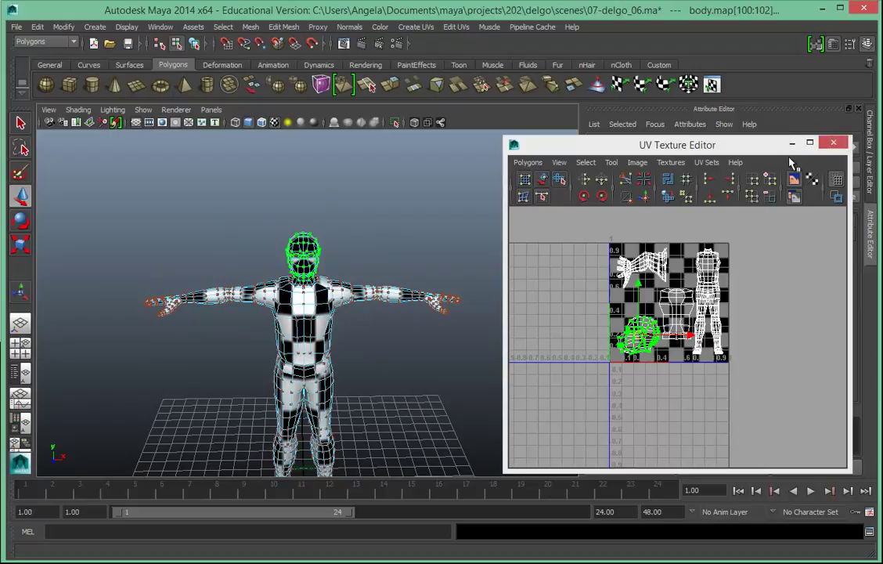
pyautogui.keyDown('alt'); pyautogui.moveTo(327, 354); pyautogui.dragTo(319, 327); pyautogui.keyUp('alt')
pyautogui.moveTo(304, 292); pyautogui.dragTo(352, 277, button='right')
pyautogui.click(295, 282)
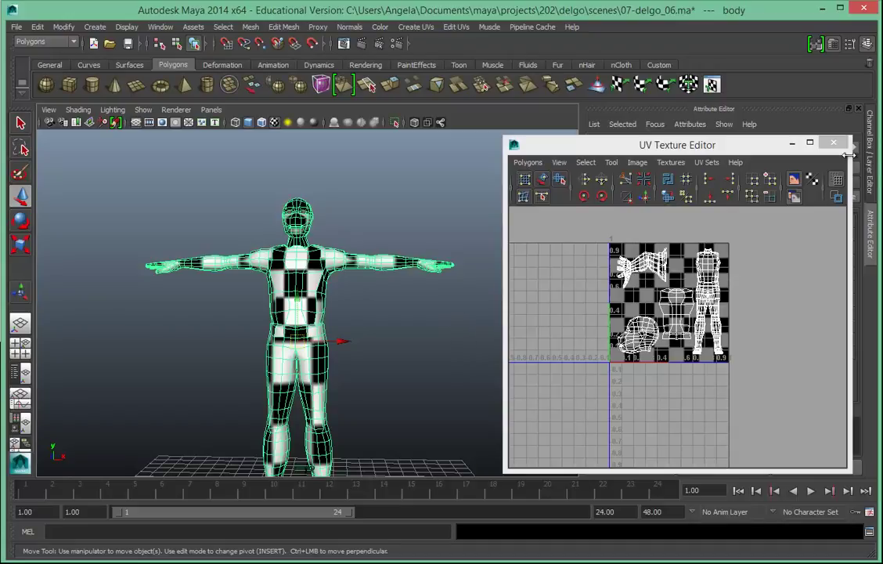
# Review the checker pattern on the full body and the finished UV layout, leaving the UV Texture Editor closed.
pyautogui.click(840, 144)
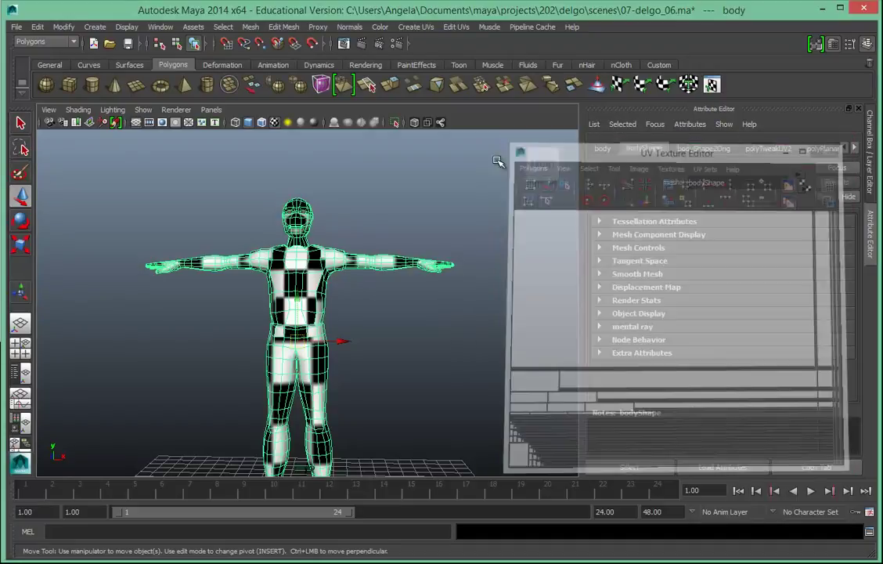
pyautogui.keyDown('alt'); pyautogui.moveTo(356, 230); pyautogui.dragTo(416, 197, button='middle'); pyautogui.keyUp('alt')
pyautogui.keyDown('alt'); pyautogui.moveTo(428, 274); pyautogui.dragTo(390, 274, button='right'); pyautogui.keyUp('alt')
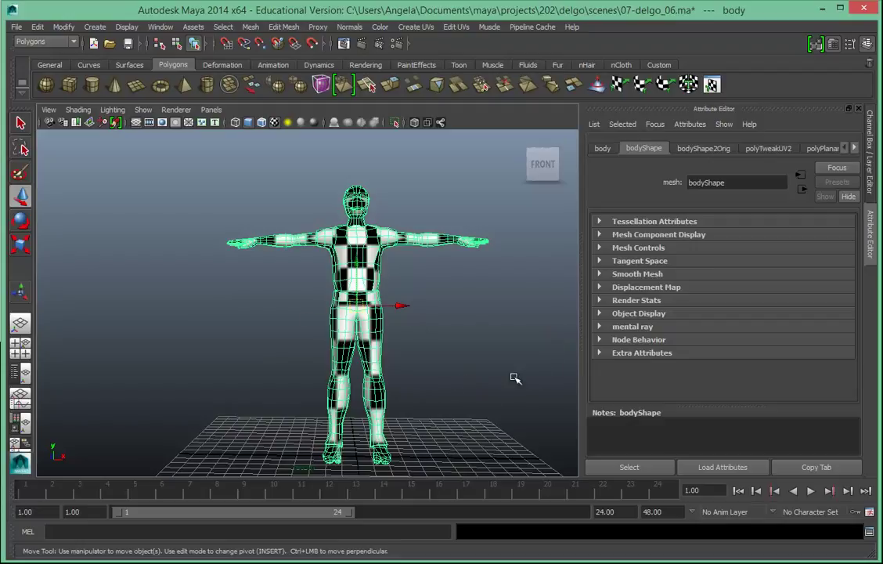
pyautogui.keyDown('alt'); pyautogui.moveTo(487, 358); pyautogui.dragTo(477, 332); pyautogui.keyUp('alt')
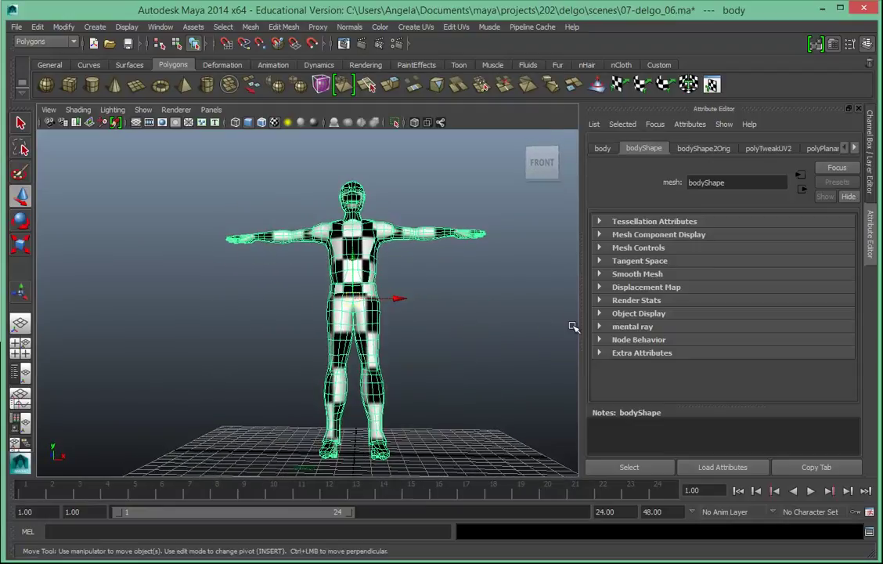
pyautogui.click(712, 87)
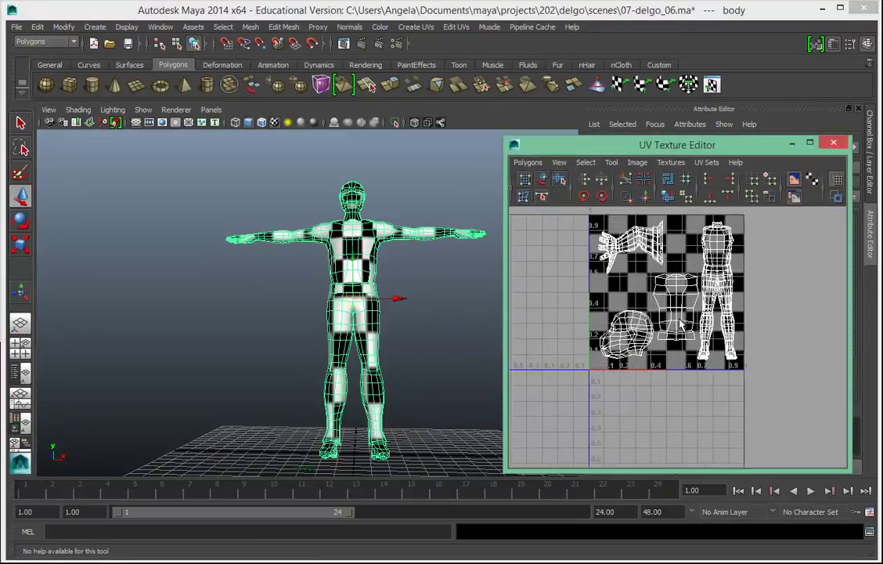
pyautogui.keyDown('alt'); pyautogui.moveTo(679, 312); pyautogui.dragTo(658, 347, button='middle'); pyautogui.keyUp('alt')
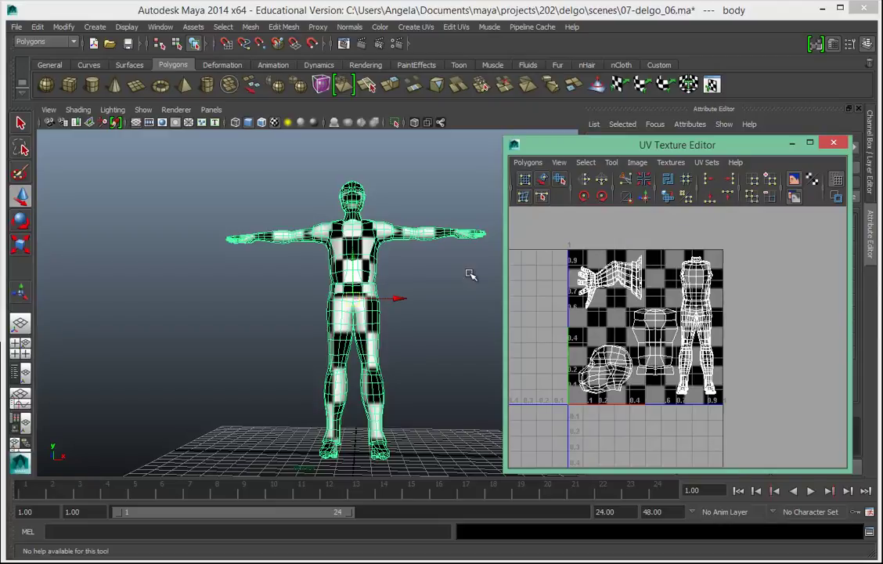
pyautogui.click(831, 144)
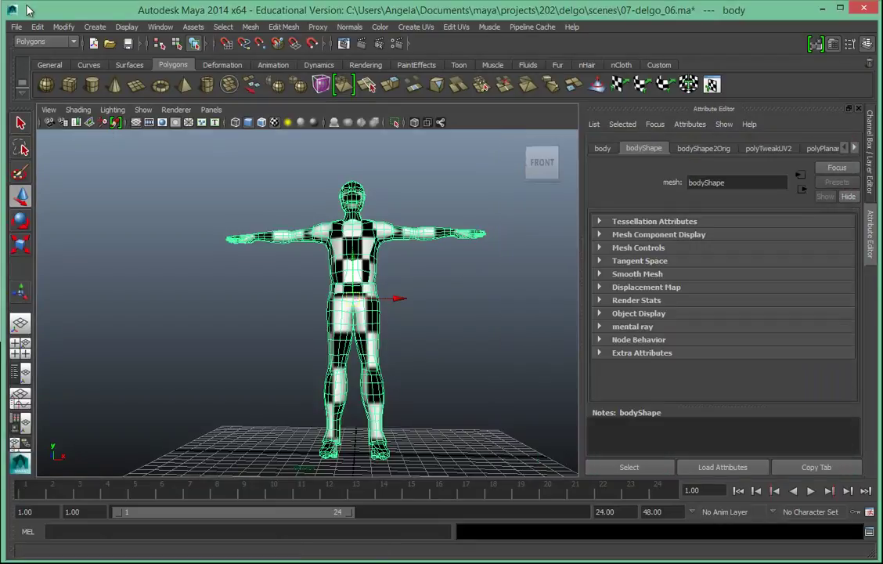
# Save the scene under a new name starting with "delgo2 tex" in the project's scenes folder.
pyautogui.click(15, 27)
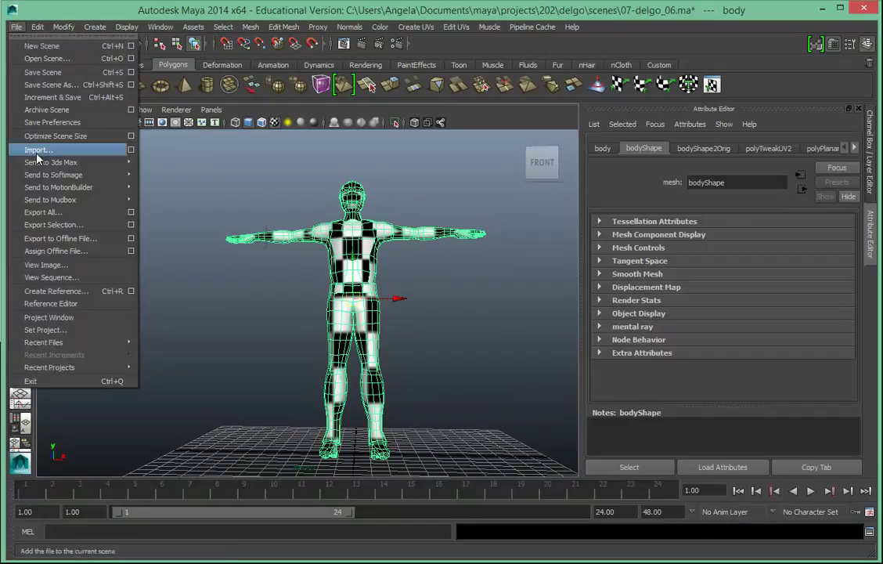
pyautogui.click(63, 85)
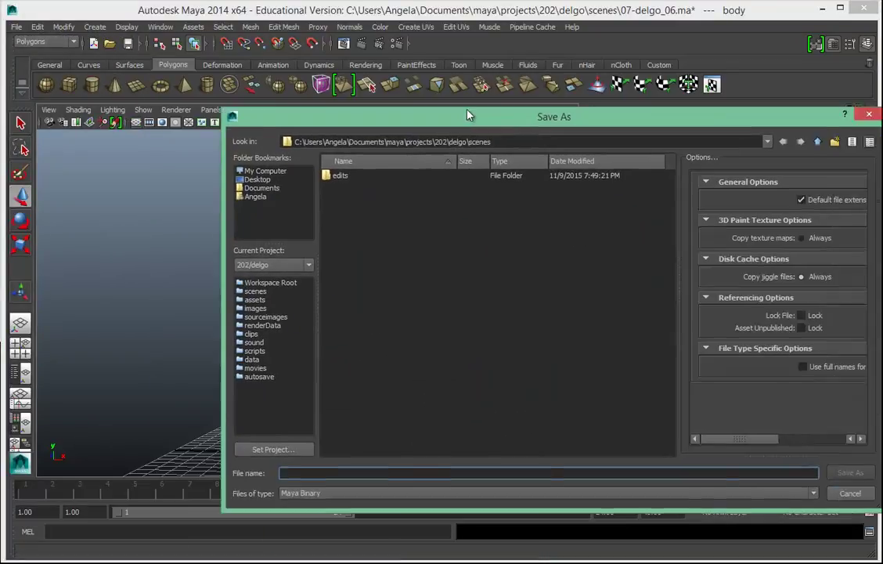
pyautogui.write('delgo2')
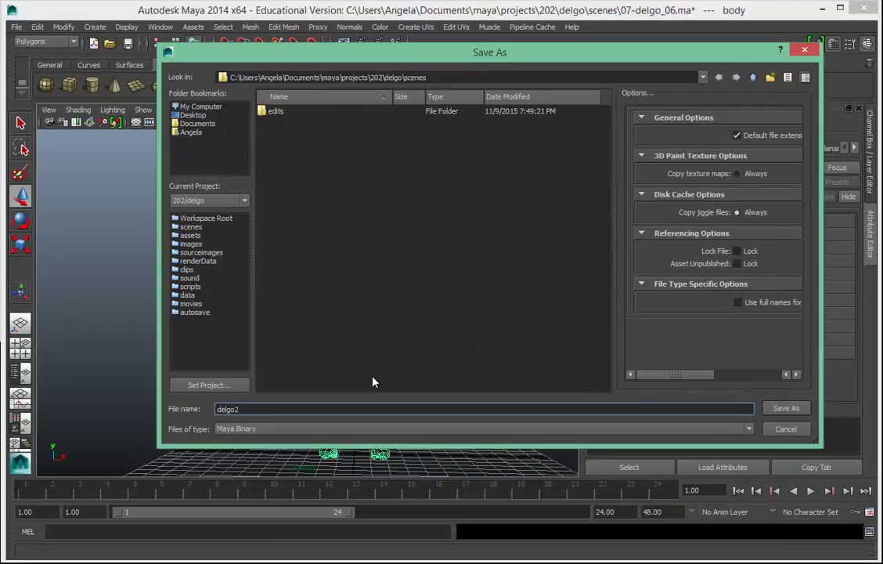
pyautogui.write(' tex')
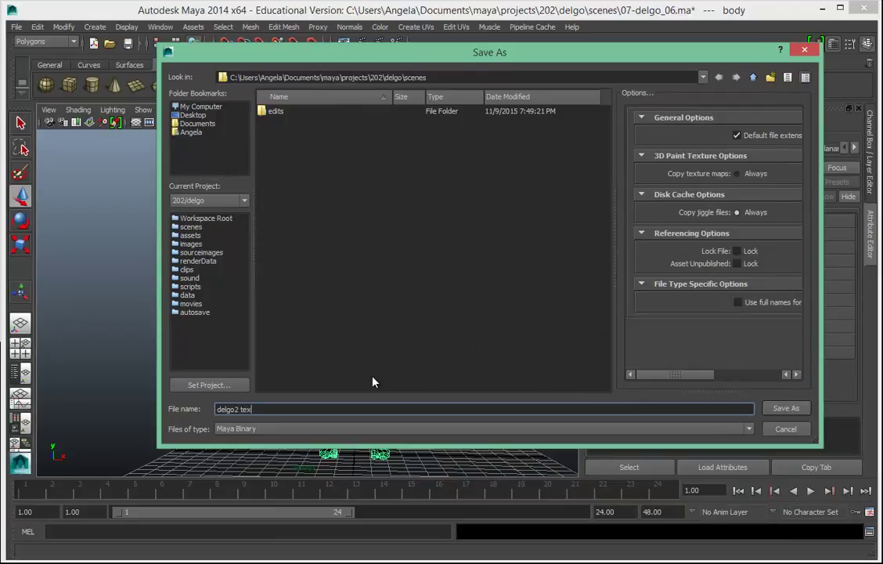